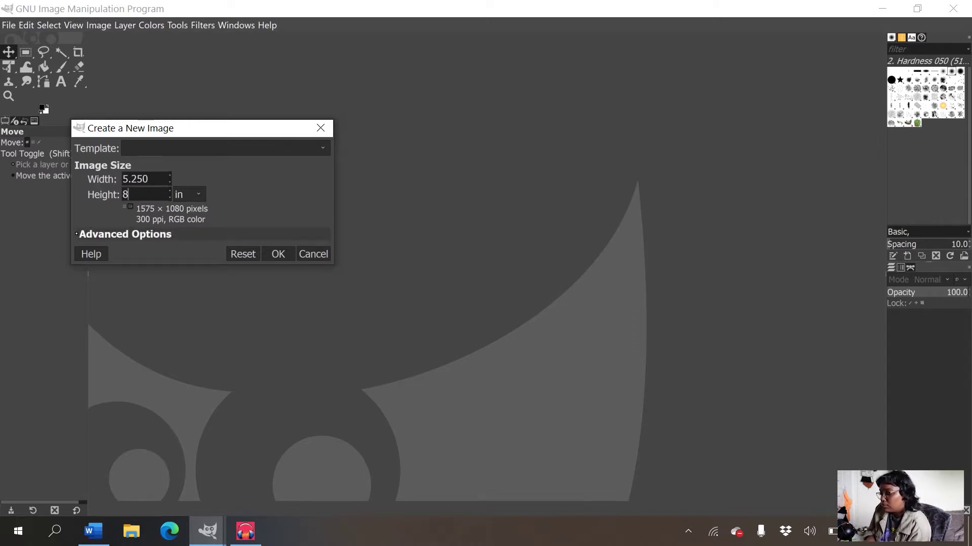
# - Create a blank white 1575×2400 (5.25×8 in) portrait image and add Woman Swimming.jpg as a layer
pyautogui.click(125, 233)
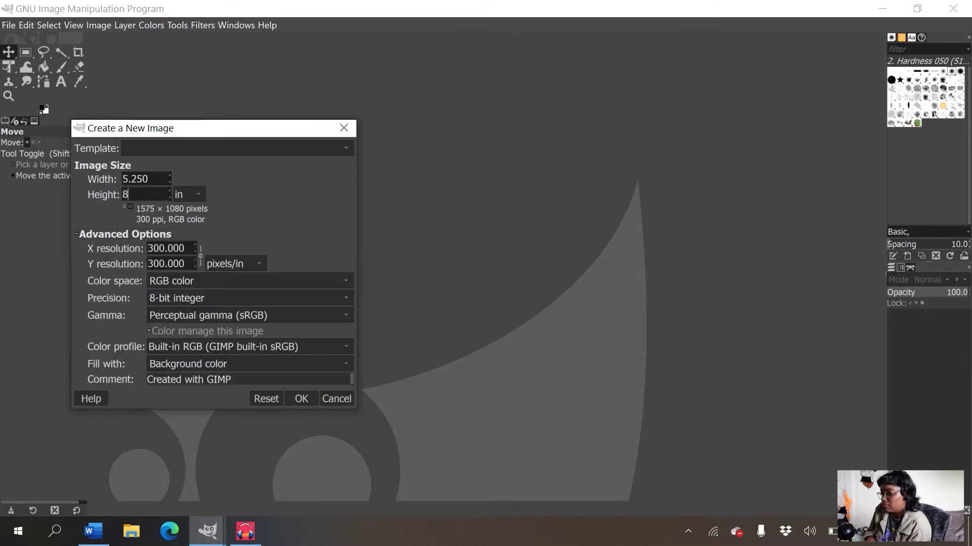
pyautogui.press('Return')
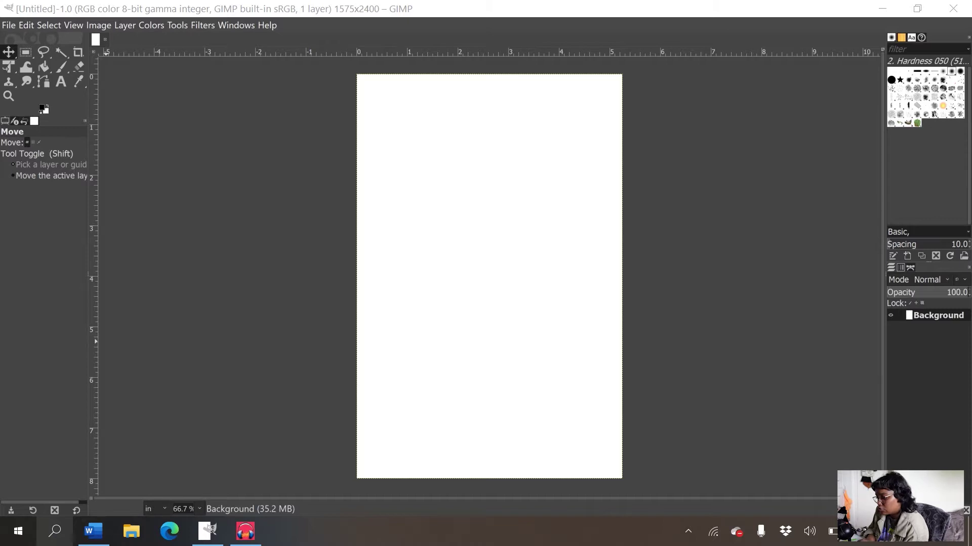
pyautogui.moveTo(486, 273); pyautogui.dragTo(428, 272)
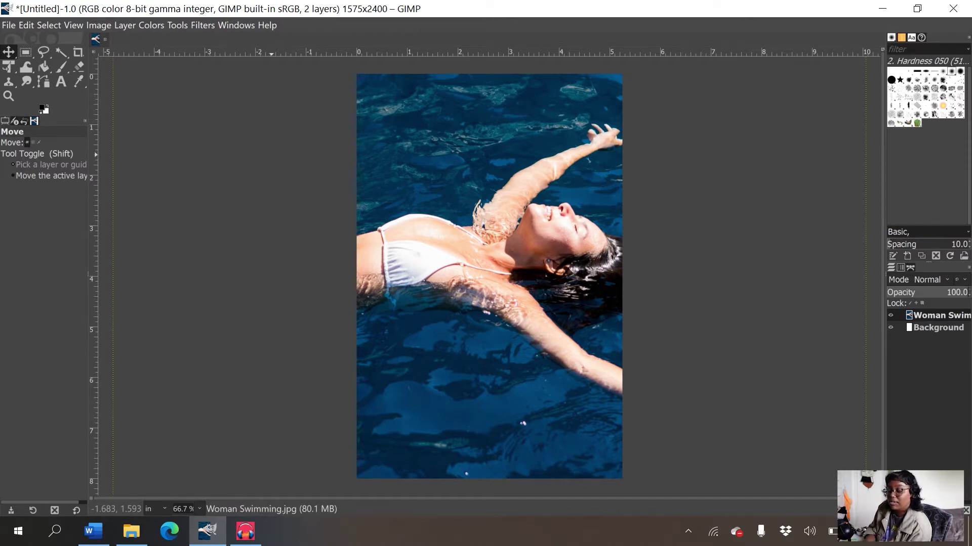
# - Scale the Woman Swimming layer down to the canvas width and move it to the top edge
pyautogui.hotkey('shift', 't')
pyautogui.click(528, 275)
pyautogui.press('-')
pyautogui.moveTo(528, 276); pyautogui.dragTo(501, 286)
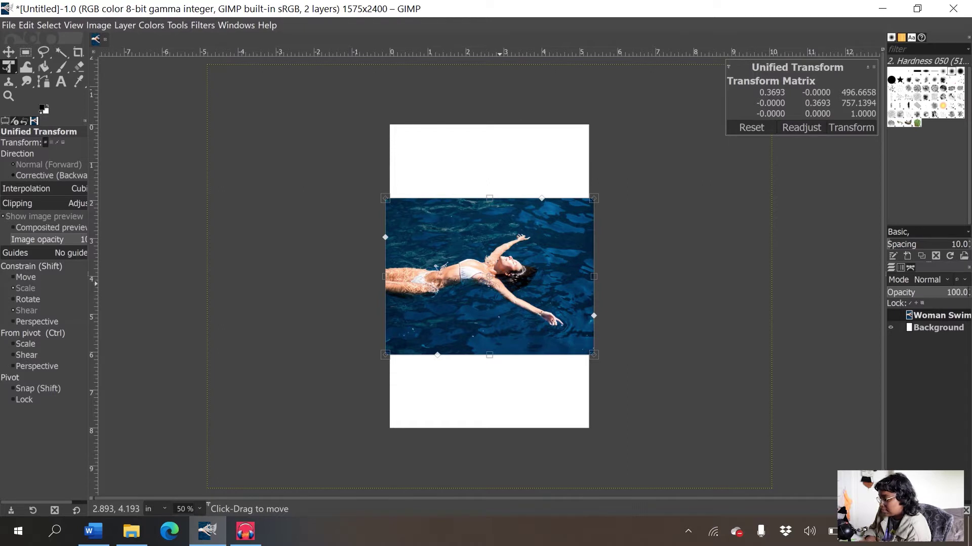
pyautogui.press('Return')
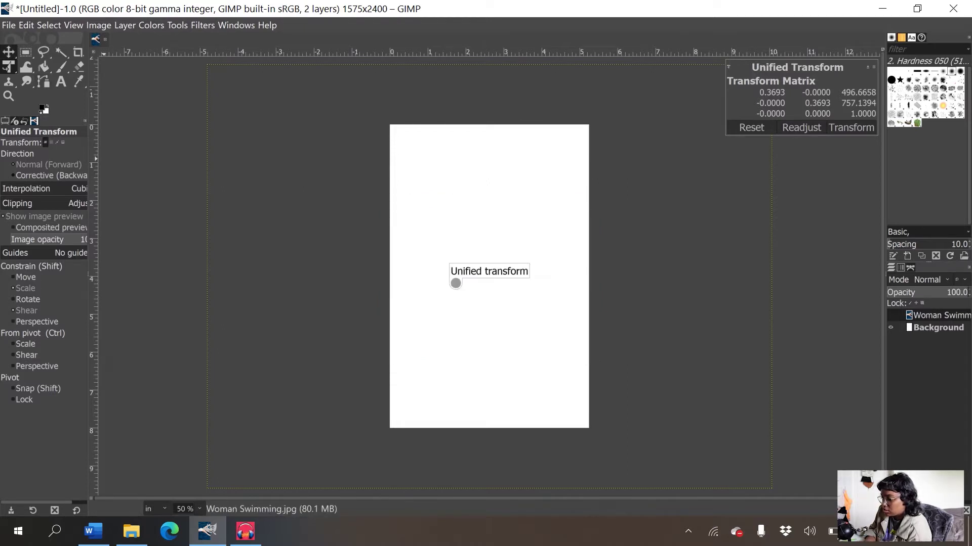
pyautogui.press('m')
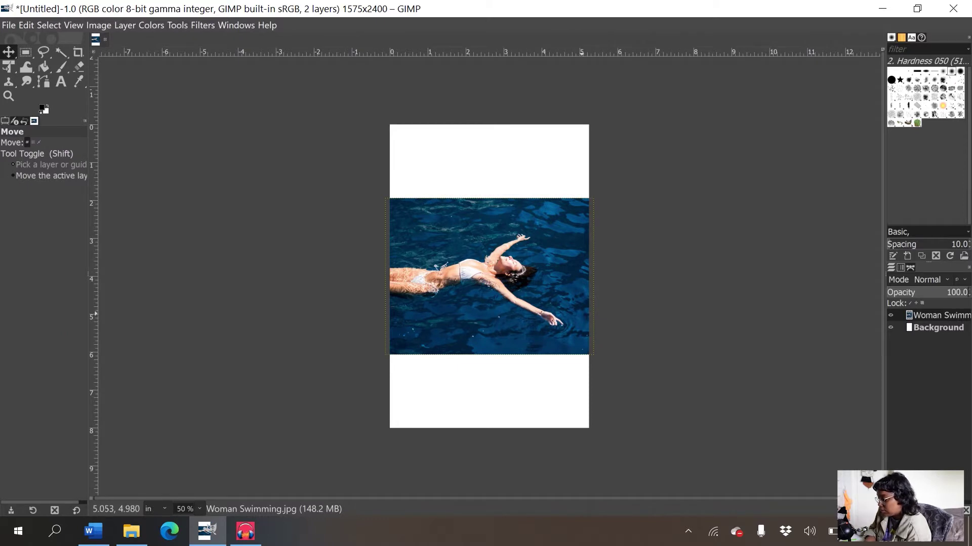
pyautogui.moveTo(575, 317); pyautogui.dragTo(574, 180)
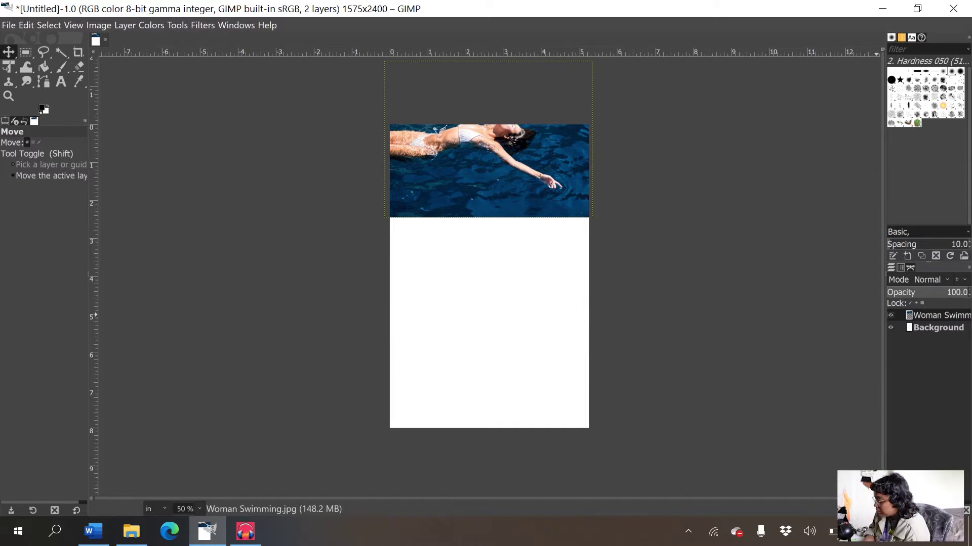
# - Duplicate the Woman Swimming layer and drag the copy down the page
pyautogui.rightClick(923, 315)
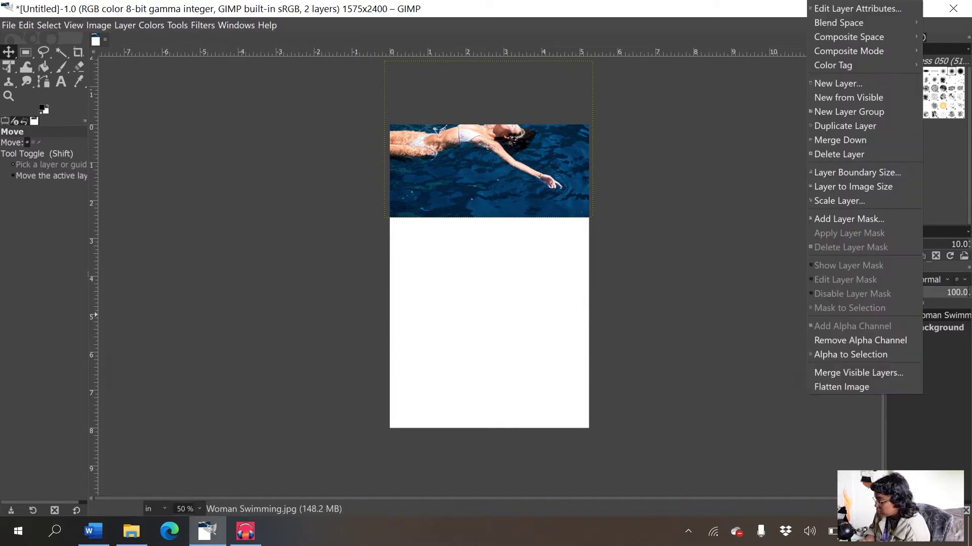
pyautogui.click(845, 126)
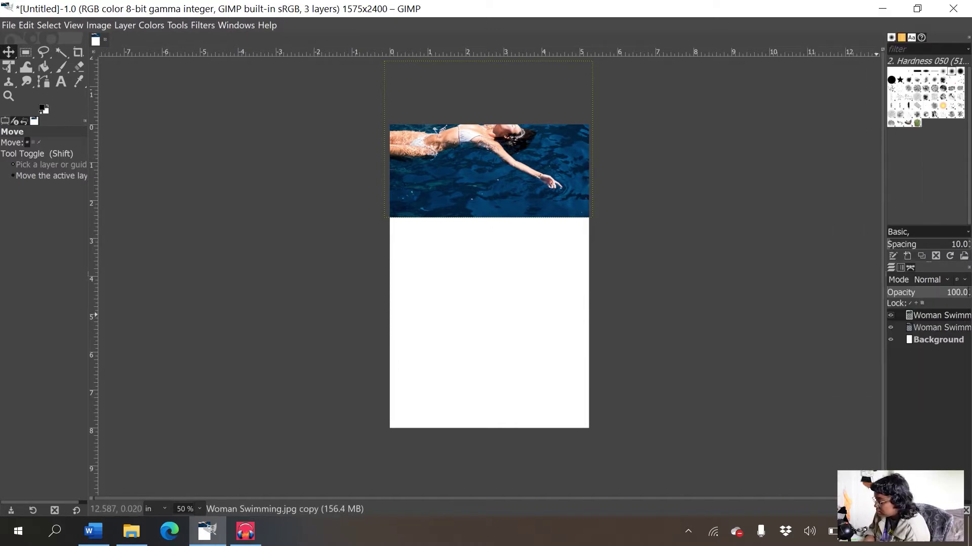
pyautogui.moveTo(498, 143); pyautogui.dragTo(511, 348)
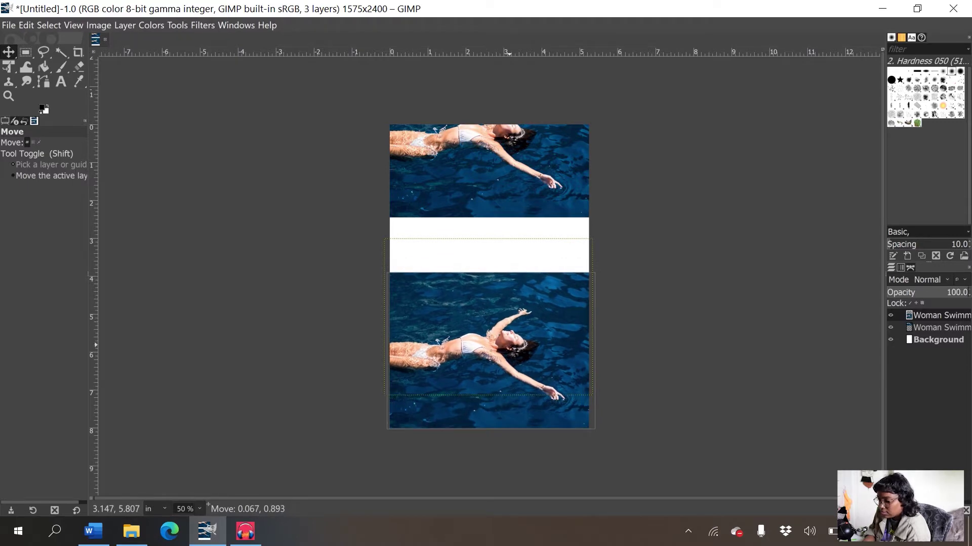
# - Rotate the copy 90° clockwise twice to flip it upside down, then lower it to the bottom
pyautogui.click(126, 25)
pyautogui.click(126, 25)
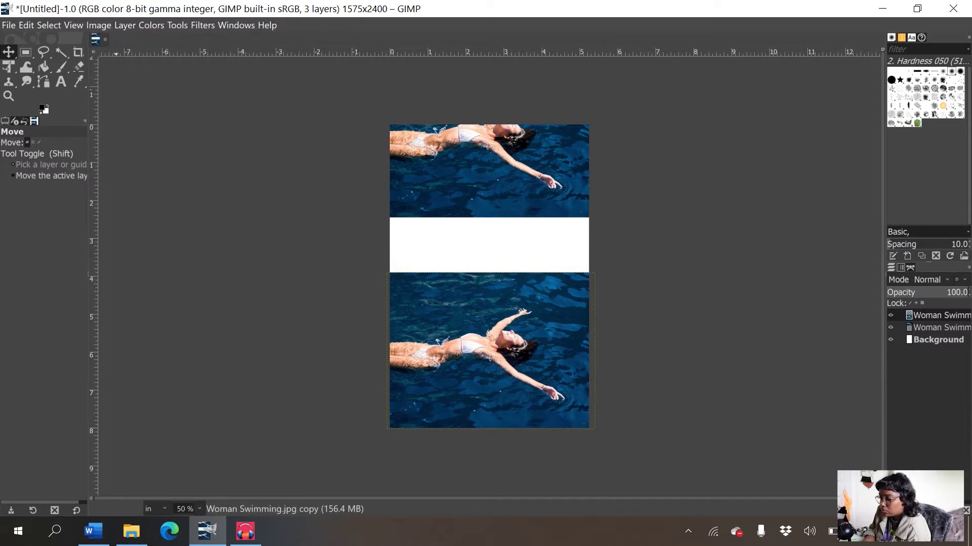
pyautogui.click(125, 25)
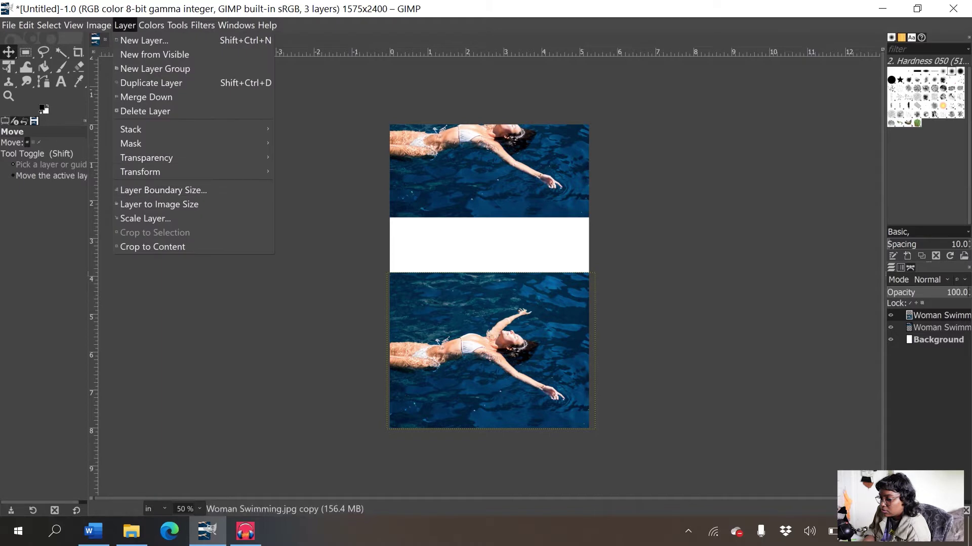
pyautogui.moveTo(140, 172)
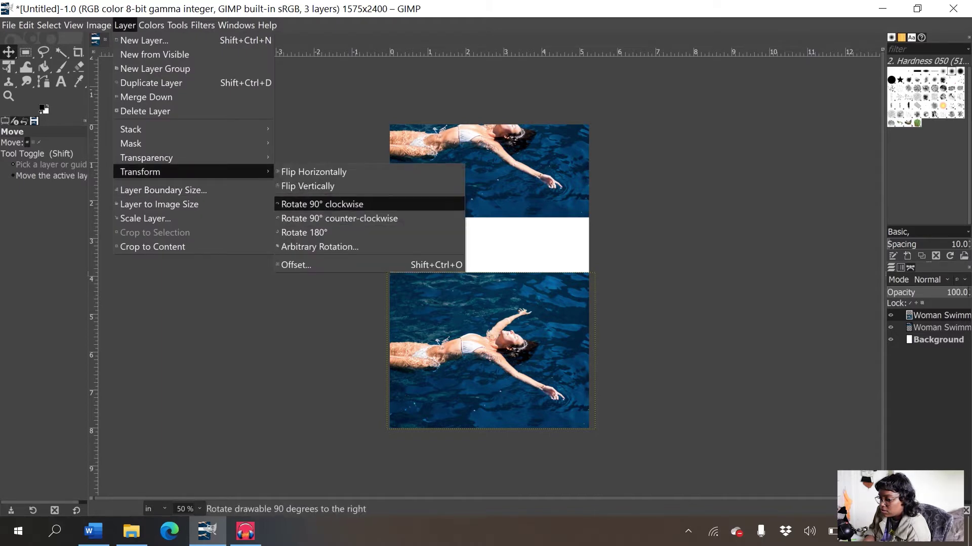
pyautogui.click(323, 204)
pyautogui.click(124, 25)
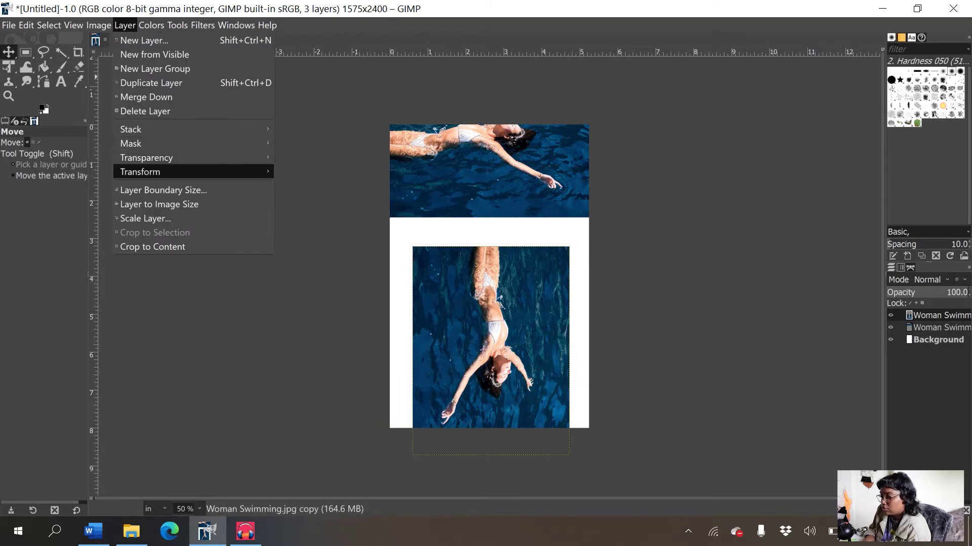
pyautogui.moveTo(140, 172)
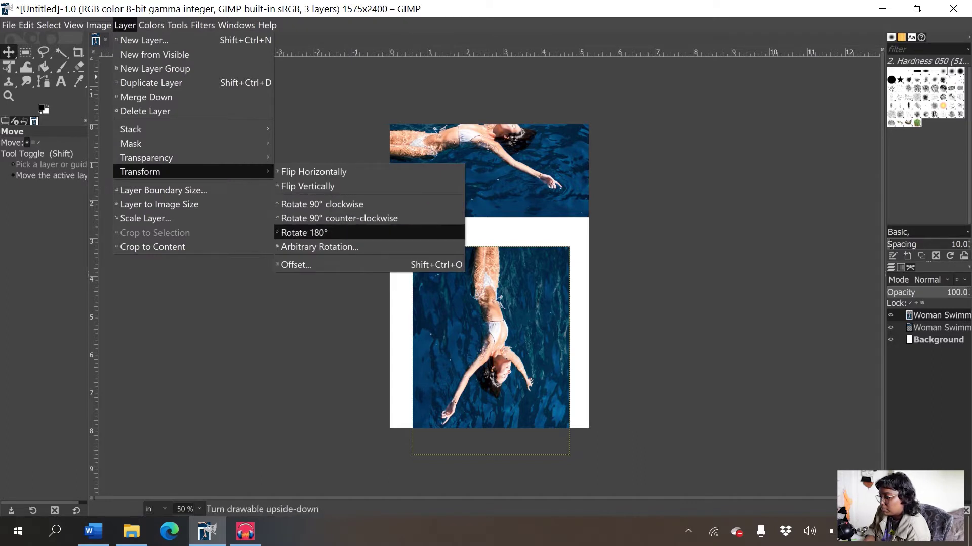
pyautogui.click(322, 204)
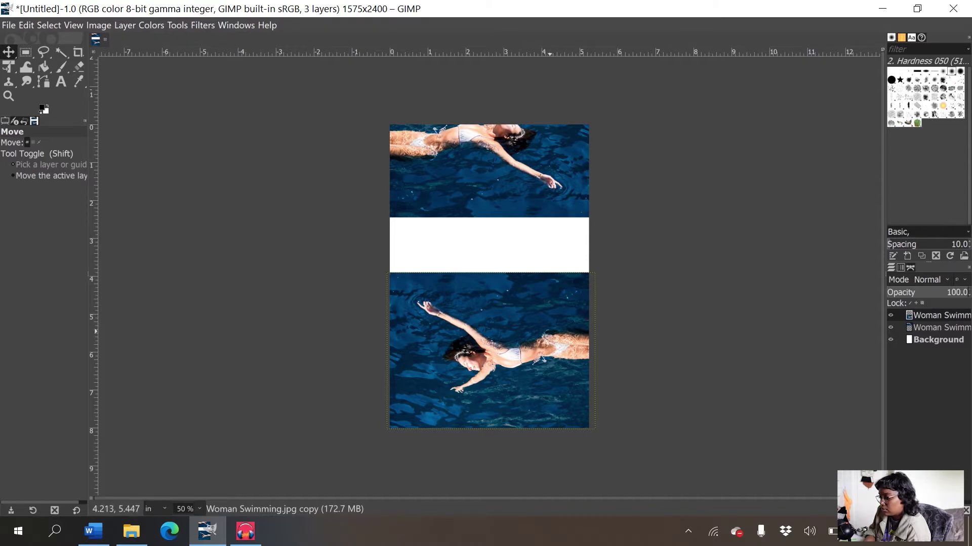
pyautogui.click(544, 327)
pyautogui.moveTo(543, 327); pyautogui.dragTo(541, 386)
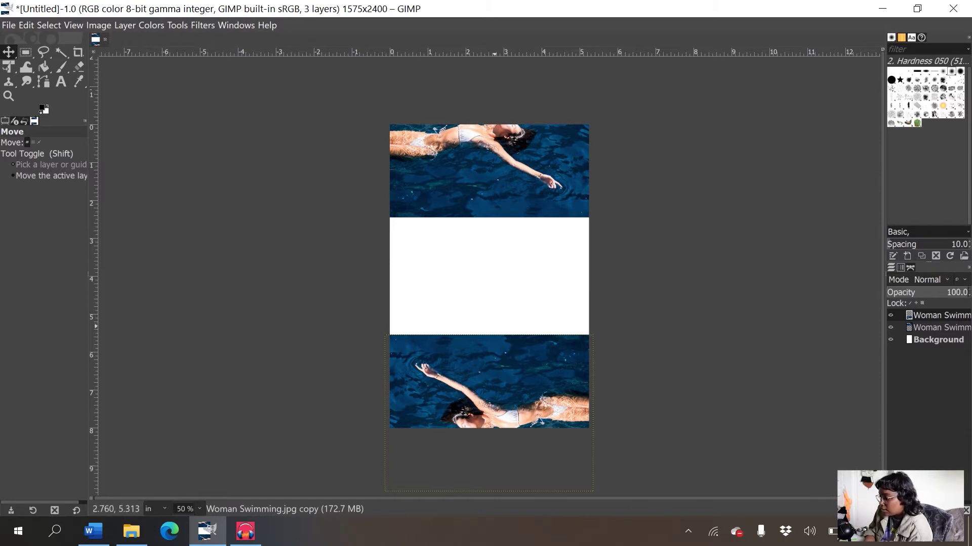
pyautogui.click(936, 339)
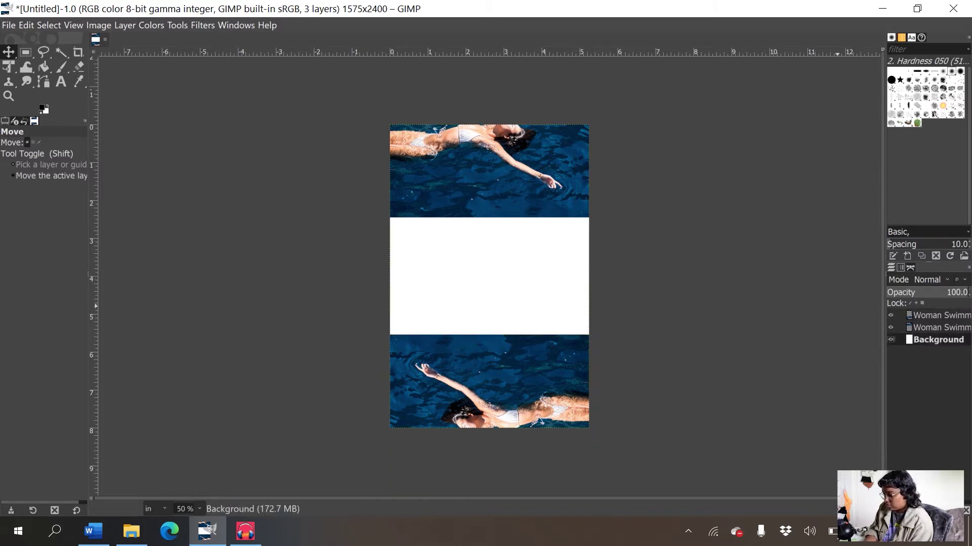
pyautogui.click(937, 315)
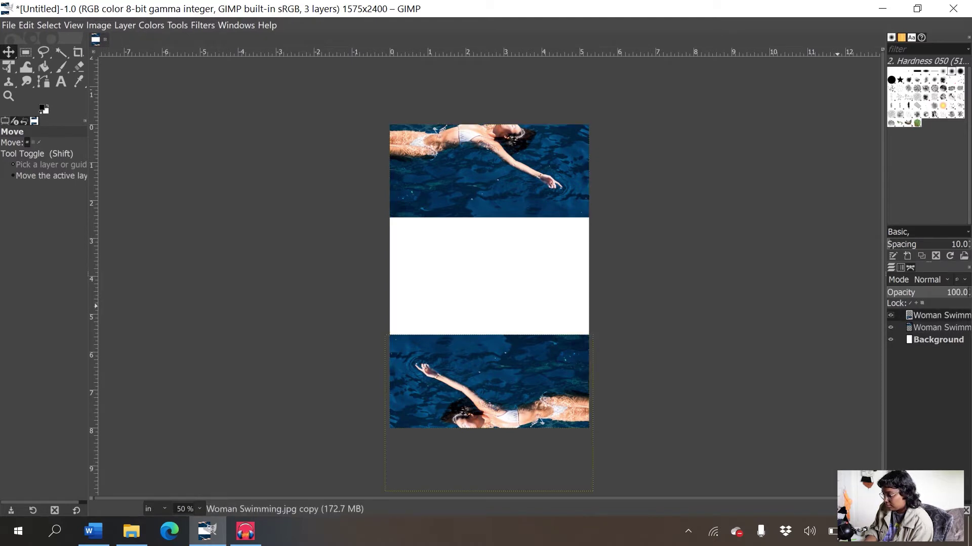
pyautogui.click(936, 339)
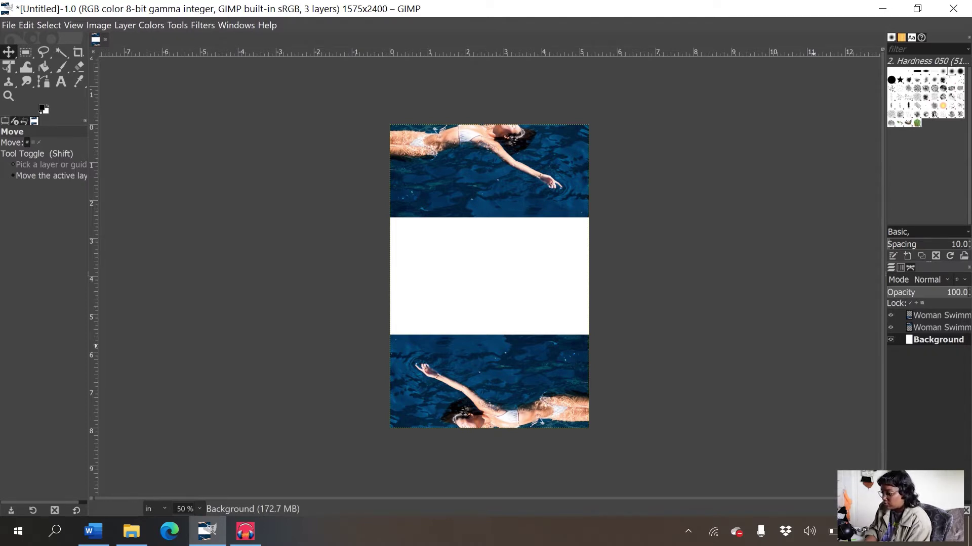
pyautogui.click(939, 316)
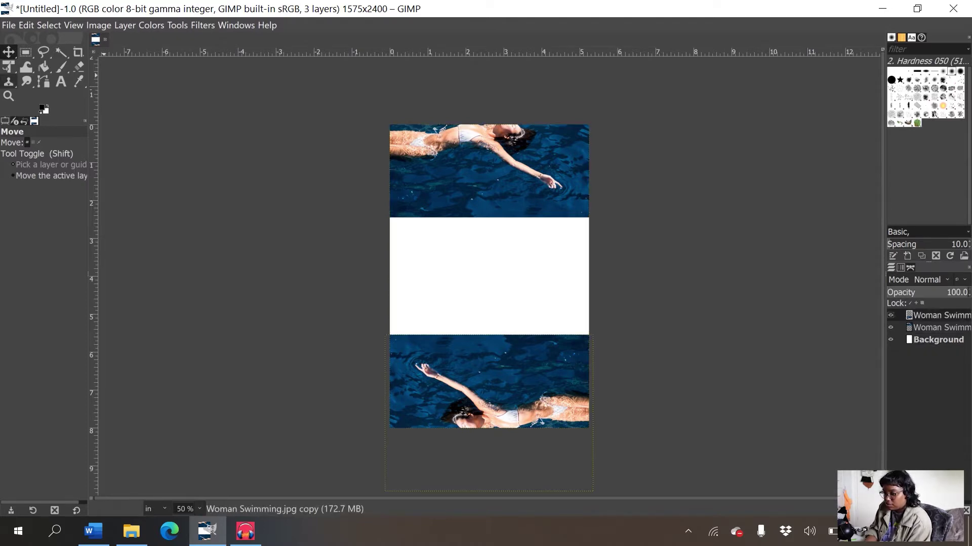
pyautogui.hotkey('shift', 't')
pyautogui.click(400, 349)
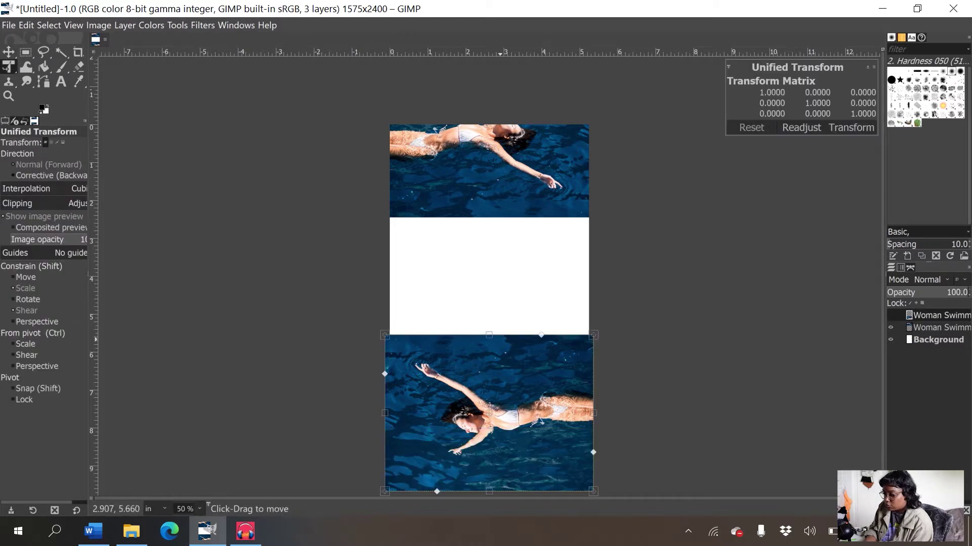
pyautogui.moveTo(389, 336); pyautogui.dragTo(174, 210)
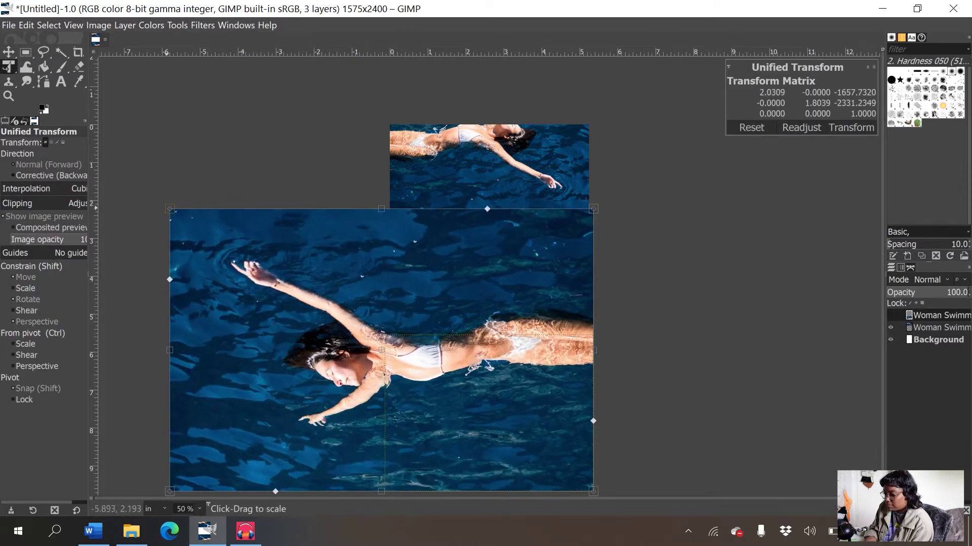
pyautogui.press('Return')
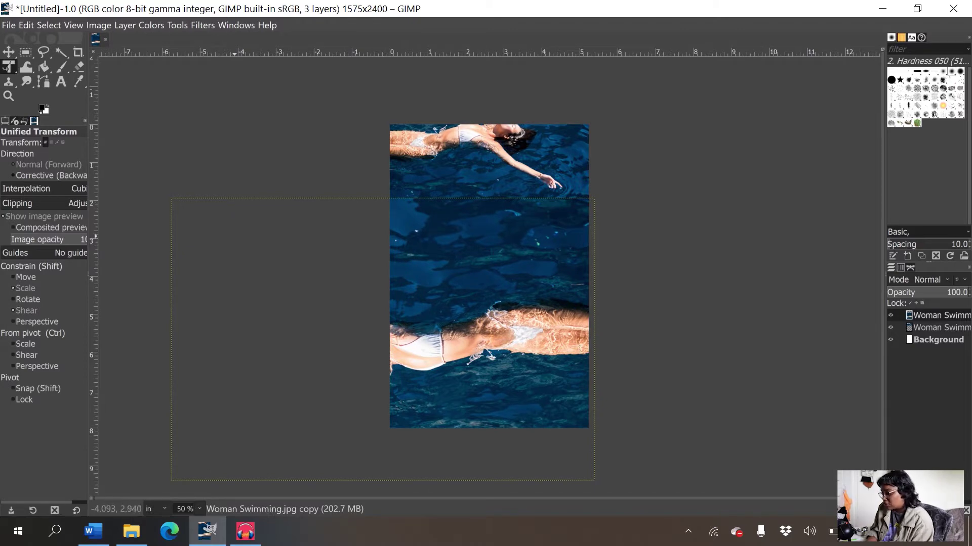
pyautogui.hotkey('ctrl', 'z')
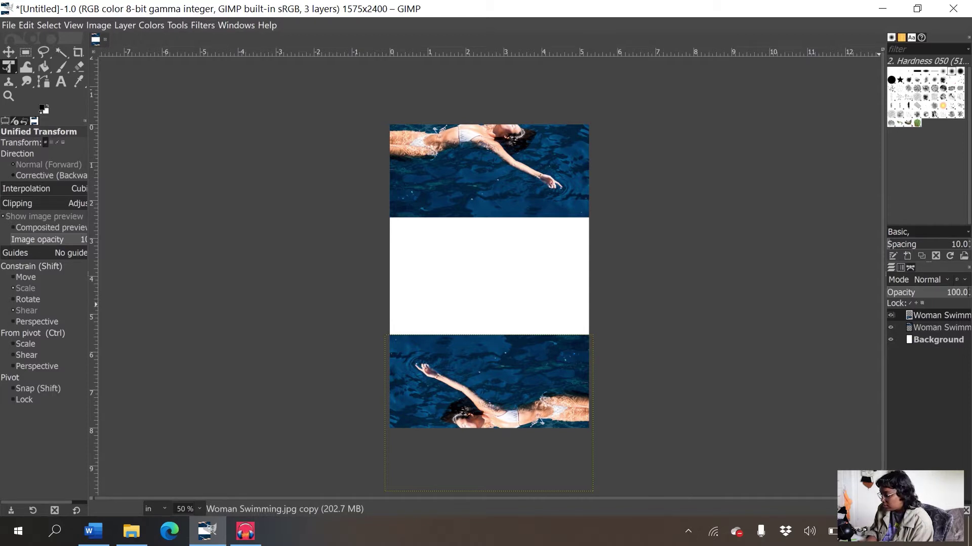
pyautogui.rightClick(892, 315)
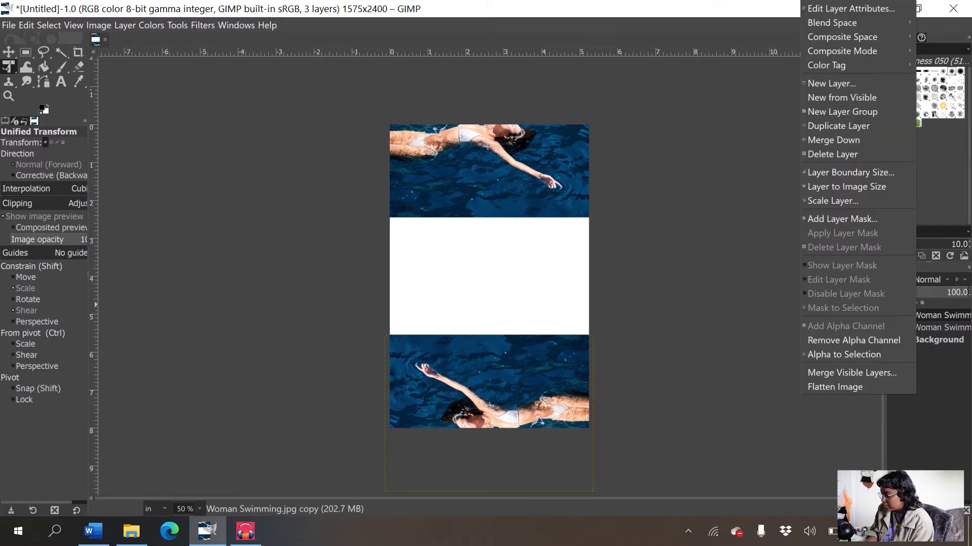
# - Duplicate the flipped bottom swimmer and move the copy up to fill the white middle band
pyautogui.click(838, 126)
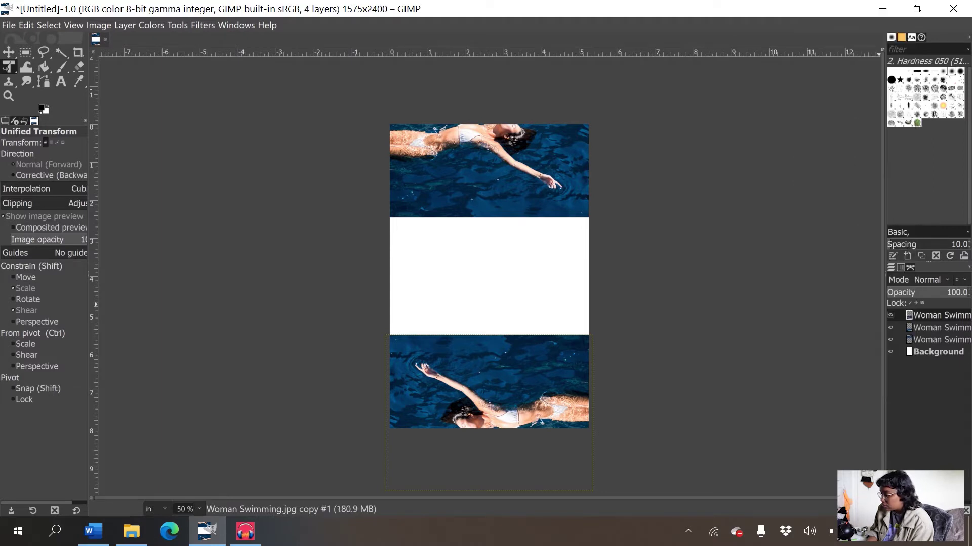
pyautogui.press('c')
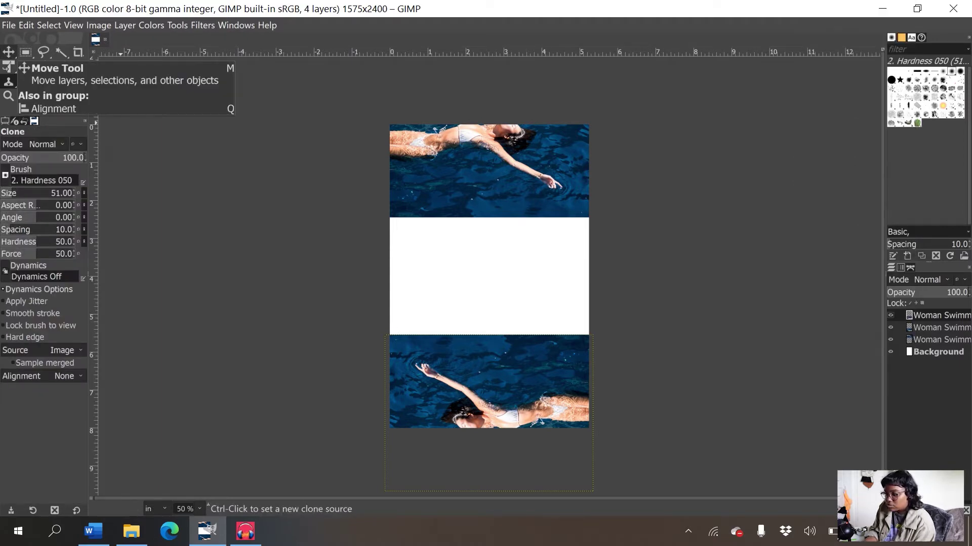
pyautogui.press('m')
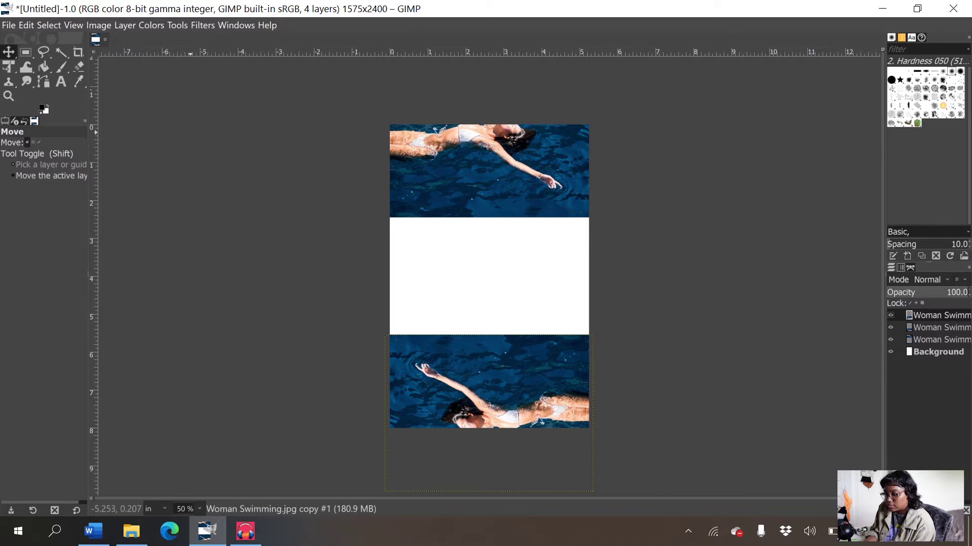
pyautogui.moveTo(509, 404); pyautogui.dragTo(510, 266)
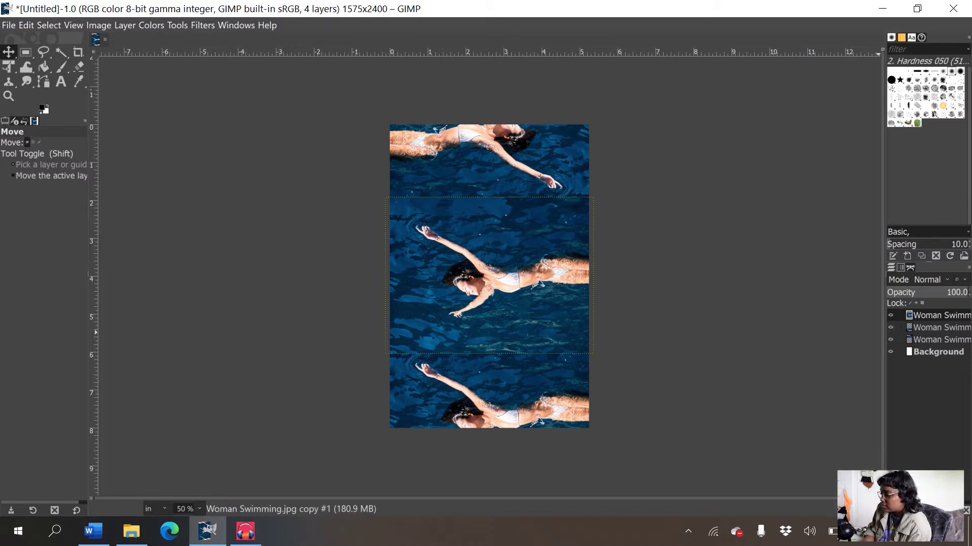
# - Duplicate the middle swimmer layer as a fifth layer and trial-shift it, undoing then redoing the move
pyautogui.rightClick(917, 315)
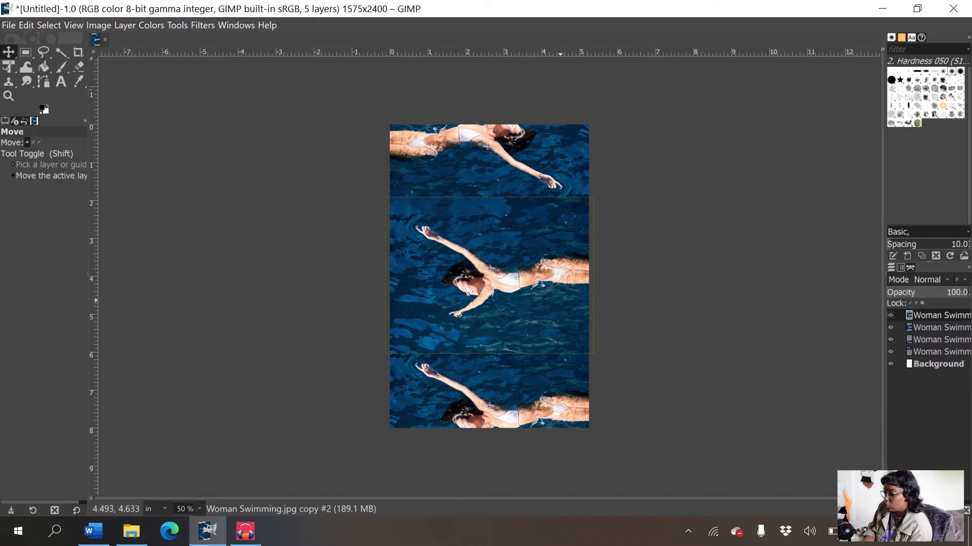
pyautogui.click(555, 292)
pyautogui.moveTo(555, 292); pyautogui.dragTo(560, 292)
pyautogui.hotkey('ctrl', 'z')
pyautogui.hotkey('ctrl', 'shift', 'z')
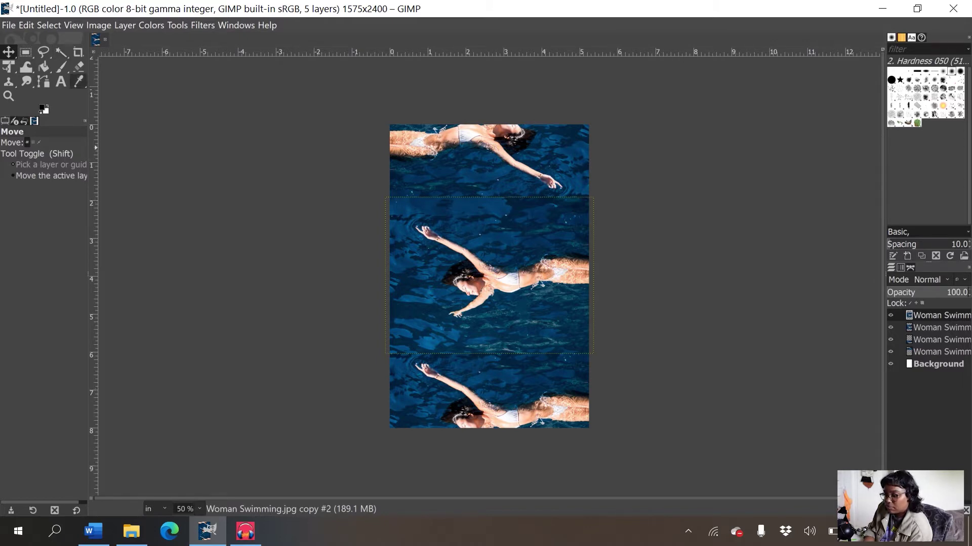
pyautogui.click(43, 81)
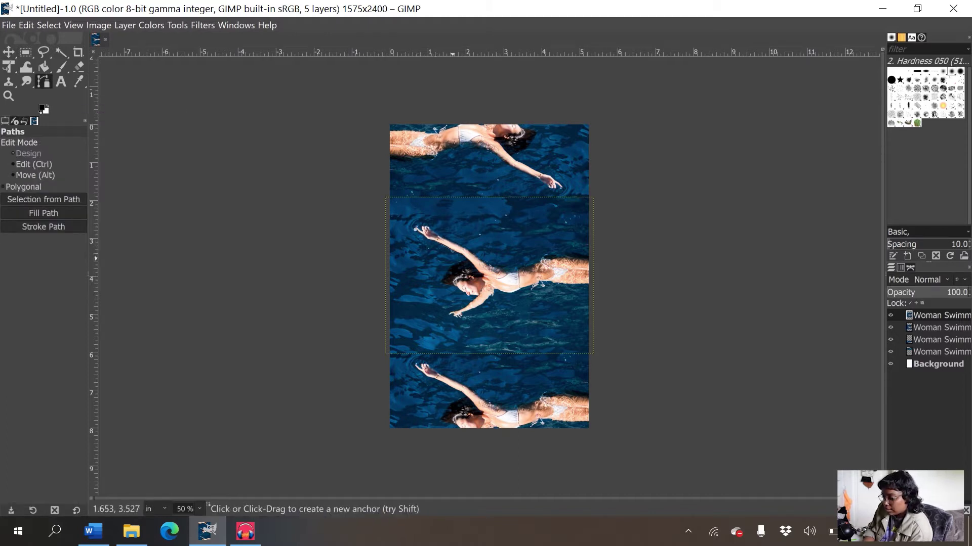
# - Zoom in and start the path at the hand, tracing around the head, face, lower hand and waist
pyautogui.press('1')
pyautogui.press('2')
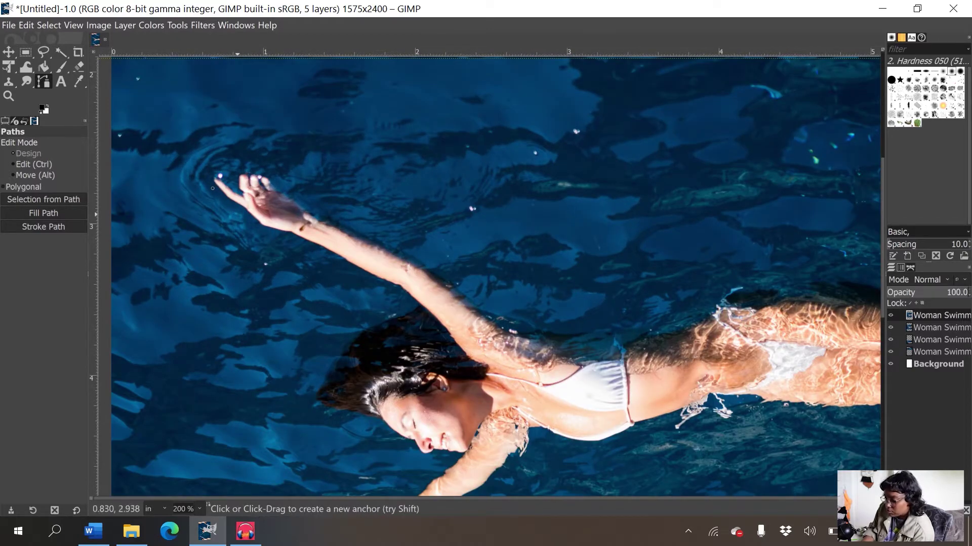
pyautogui.click(212, 188)
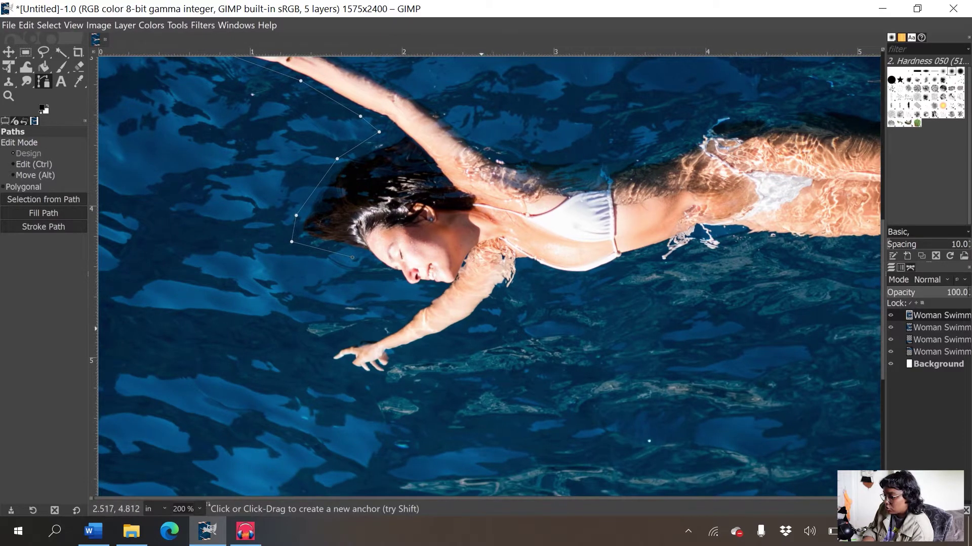
pyautogui.scroll(-2, 514, 292)
pyautogui.hscroll(-2, 511, 296)
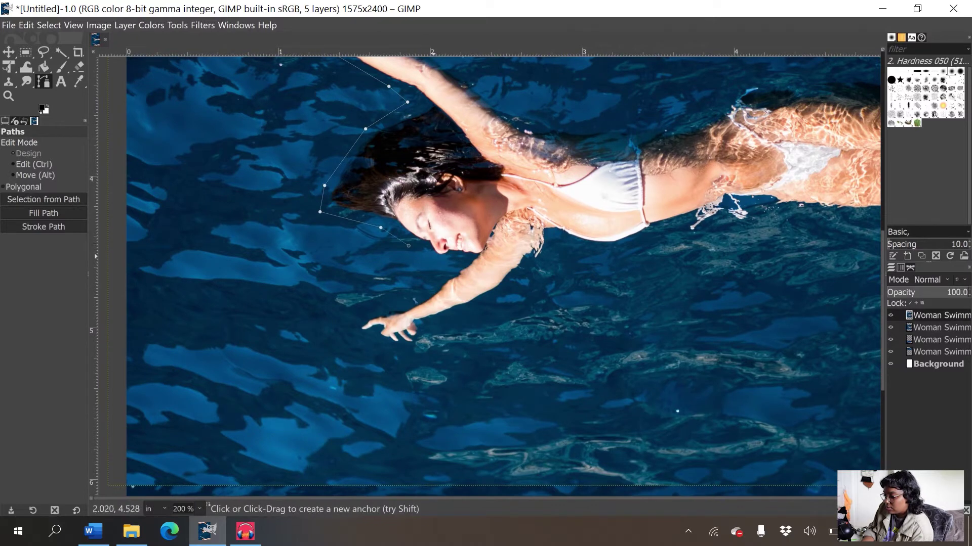
pyautogui.click(427, 285)
pyautogui.click(363, 303)
pyautogui.click(345, 322)
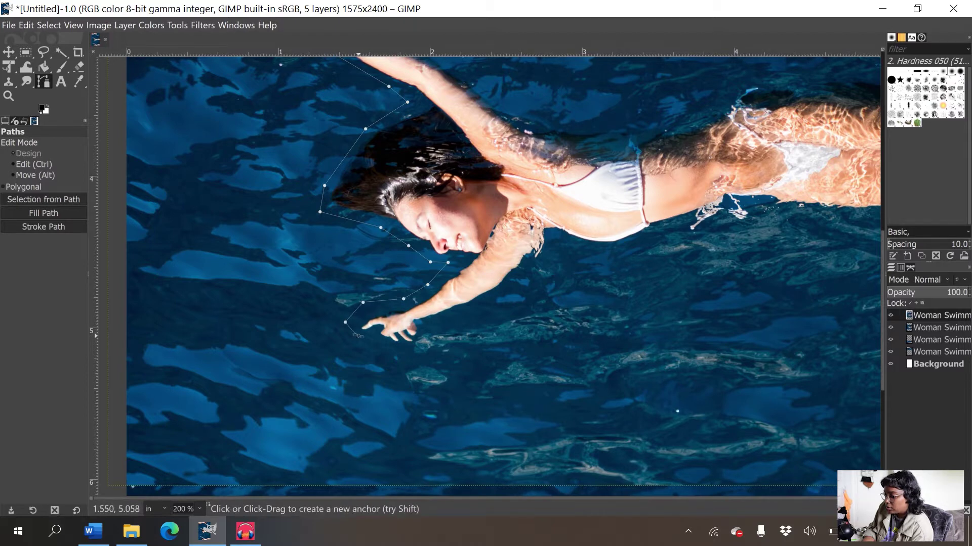
pyautogui.click(392, 345)
pyautogui.click(417, 345)
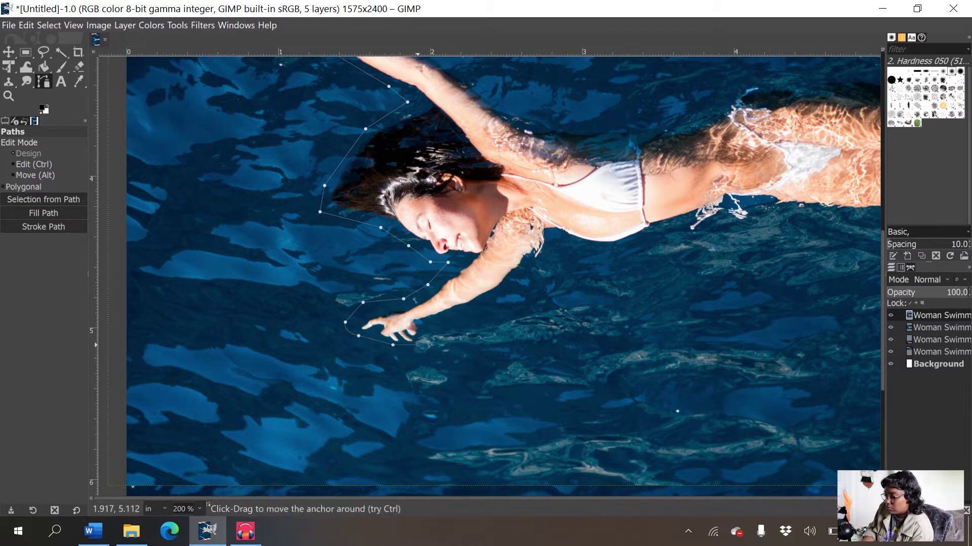
pyautogui.click(431, 343)
pyautogui.click(420, 323)
pyautogui.click(492, 299)
pyautogui.click(521, 274)
pyautogui.hscroll(5, 557, 248)
pyautogui.click(429, 254)
pyautogui.click(472, 250)
pyautogui.click(529, 240)
pyautogui.click(557, 231)
pyautogui.click(579, 219)
pyautogui.click(628, 218)
pyautogui.click(723, 231)
# - Continue the path around the hips, back along the upper waist and raised arm, closing past the fingertips
pyautogui.scroll(-1, 779, 224)
pyautogui.click(780, 225)
pyautogui.scroll(3, 779, 225)
pyautogui.hscroll(-1, 779, 225)
pyautogui.click(801, 181)
pyautogui.click(742, 163)
pyautogui.click(653, 175)
pyautogui.click(608, 177)
pyautogui.click(570, 202)
pyautogui.click(546, 213)
pyautogui.click(484, 221)
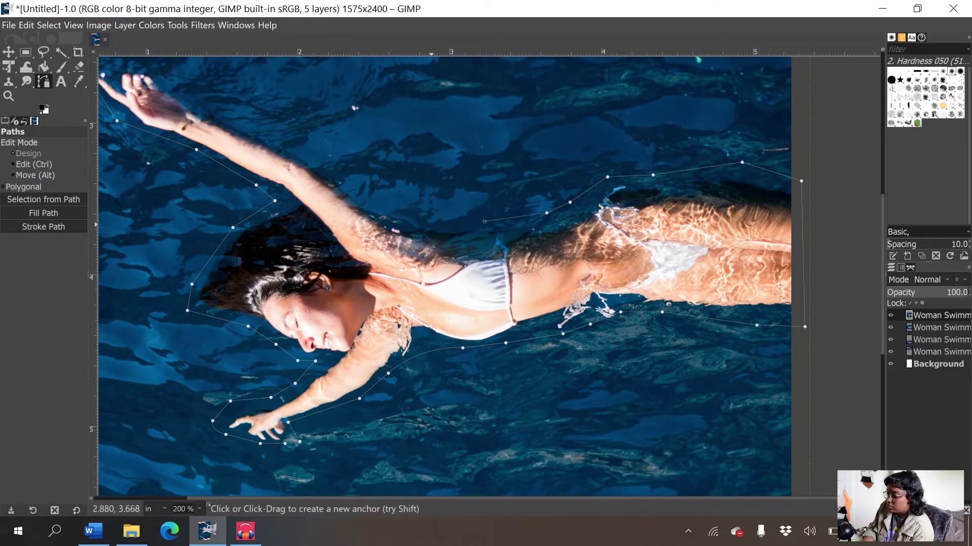
pyautogui.click(397, 206)
pyautogui.click(369, 205)
pyautogui.click(349, 177)
pyautogui.scroll(5, 459, 312)
pyautogui.hscroll(-5, 458, 312)
pyautogui.click(459, 312)
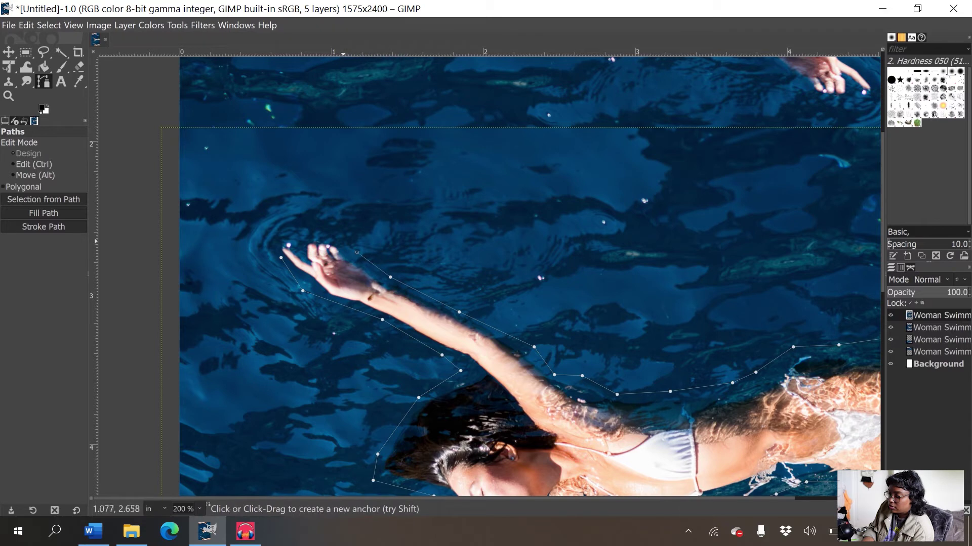
pyautogui.click(323, 237)
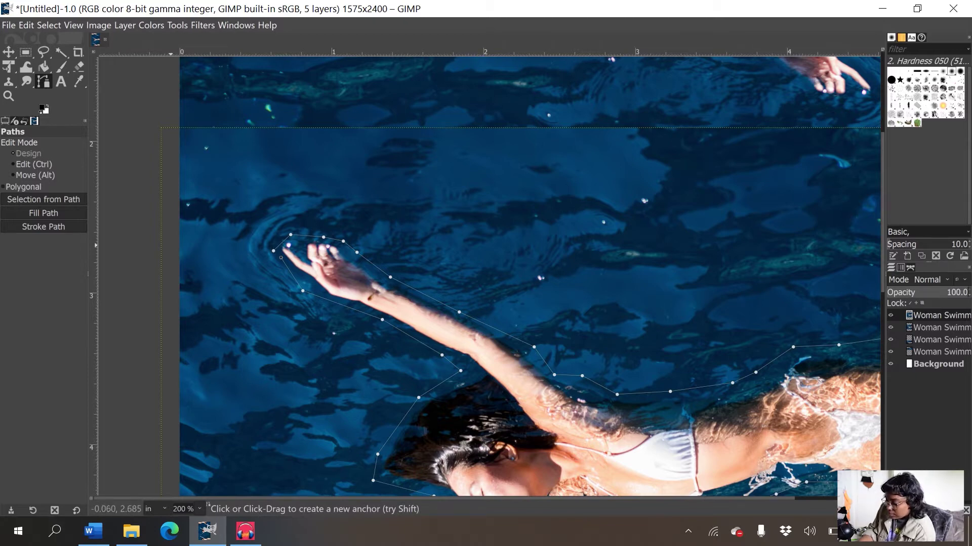
pyautogui.keyDown('ctrl'); pyautogui.scroll(3, 170, 245); pyautogui.keyUp('ctrl')
pyautogui.keyDown('ctrl'); pyautogui.scroll(2, 170, 245); pyautogui.keyUp('ctrl')
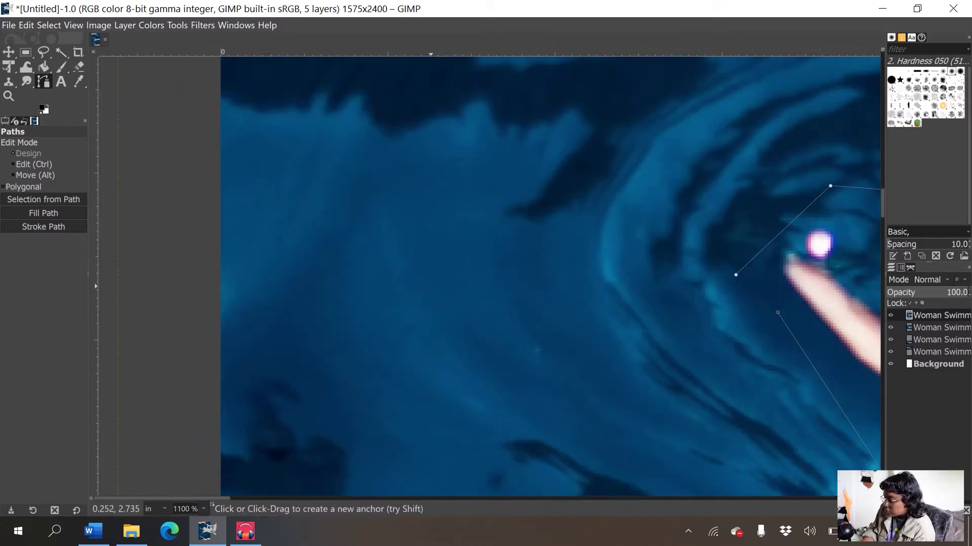
pyautogui.moveTo(726, 331); pyautogui.dragTo(367, 251)
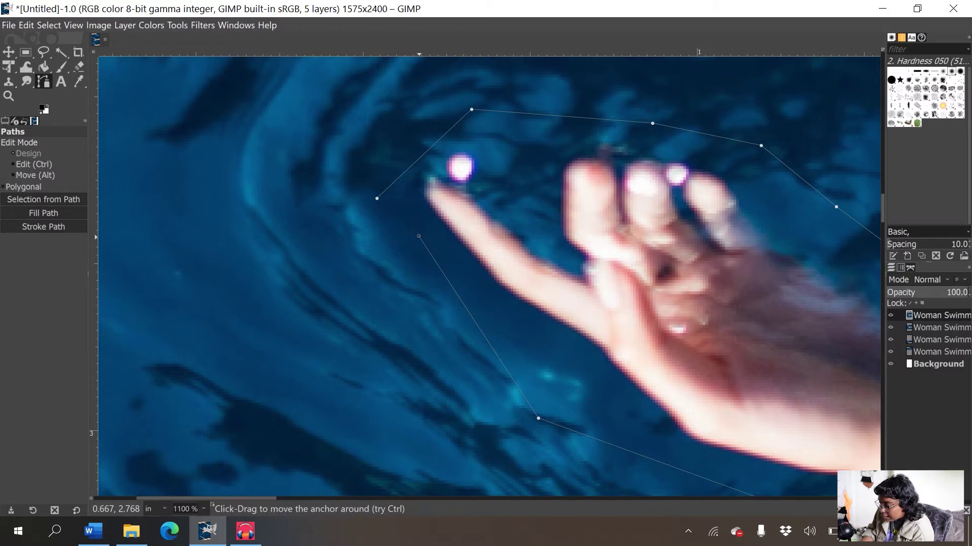
# - Convert the closed path to a selection and fill it with white on the copy #2 layer
pyautogui.click(44, 200)
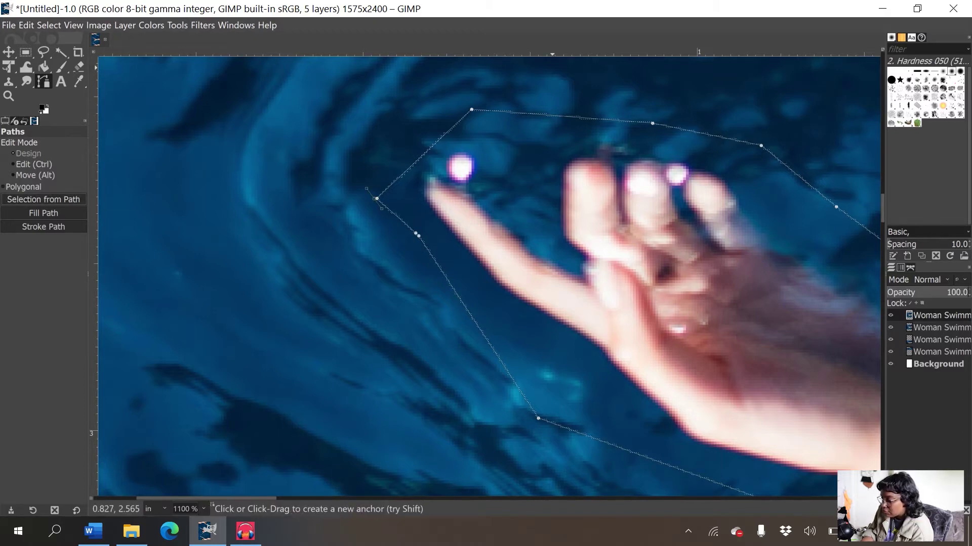
pyautogui.scroll(-2, 552, 67)
pyautogui.scroll(-5, 459, 129)
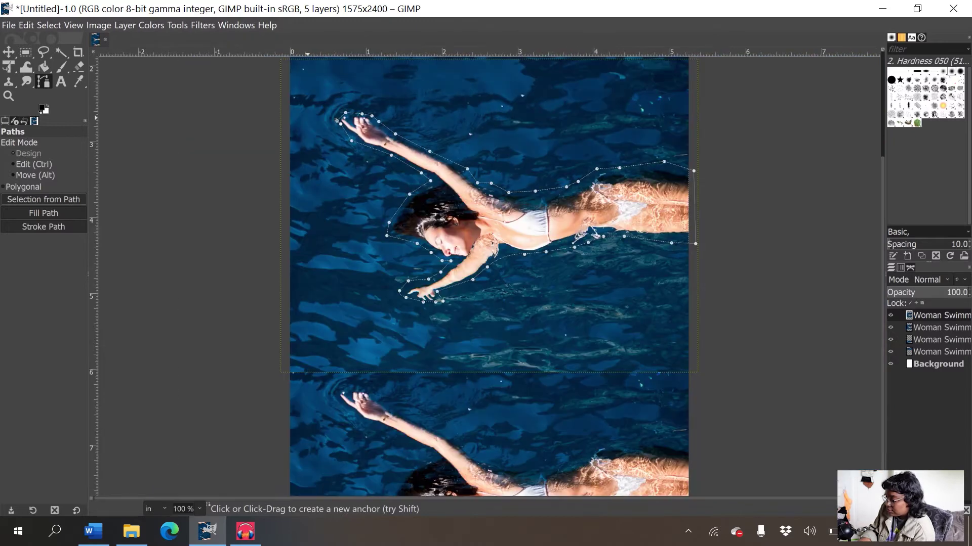
pyautogui.scroll(1, 491, 67)
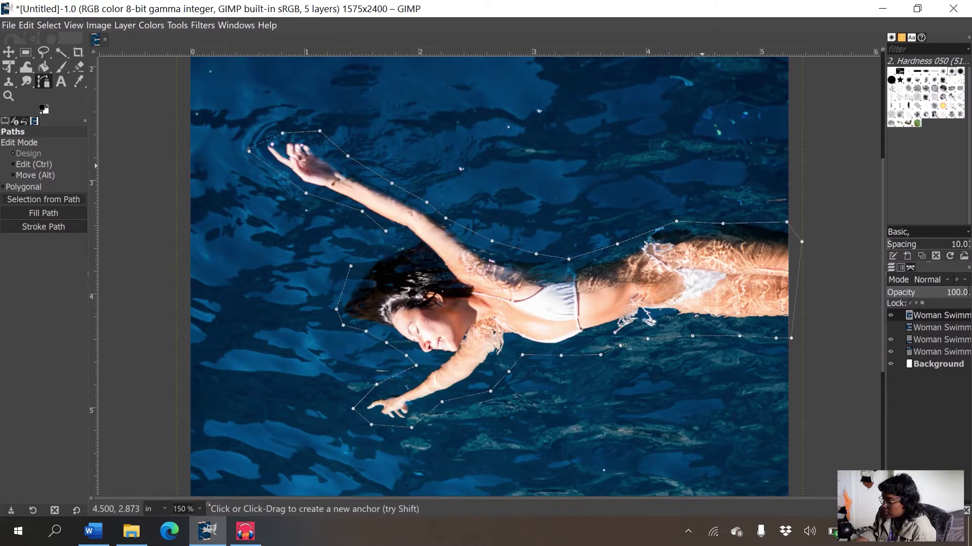
pyautogui.hotkey('ctrl', '.')
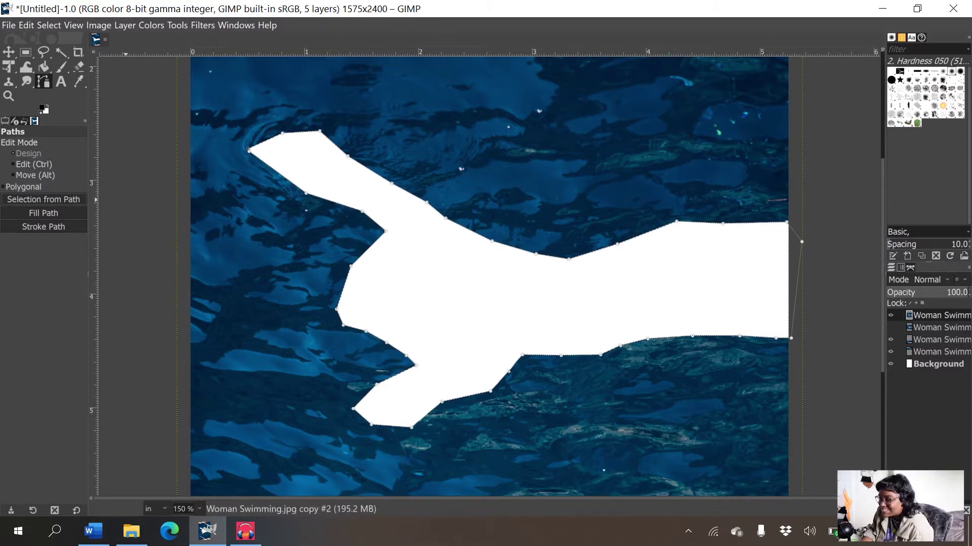
# - Clear the selection and make the Woman Swimming.jpg copy #1 layer active with the Move tool
pyautogui.click(35, 25)
pyautogui.click(61, 54)
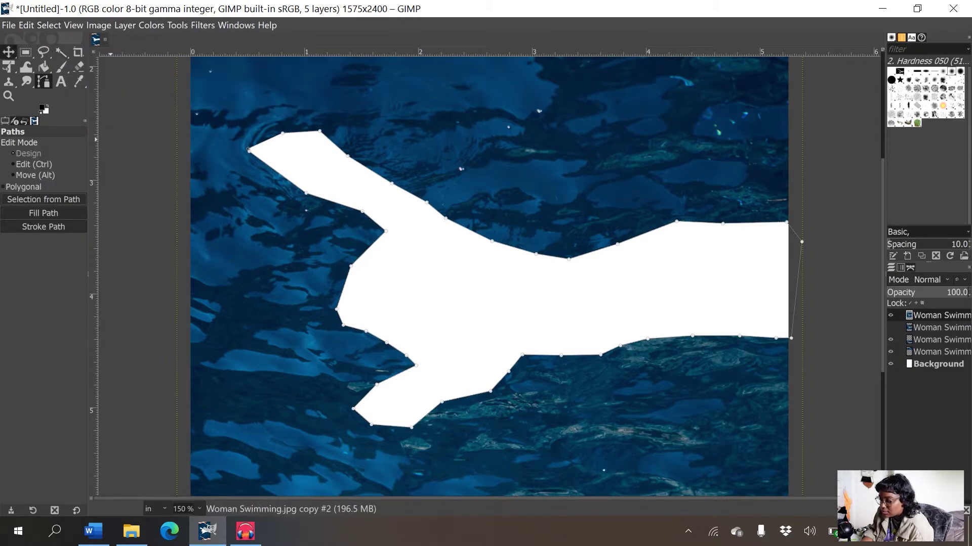
pyautogui.click(8, 51)
pyautogui.click(941, 328)
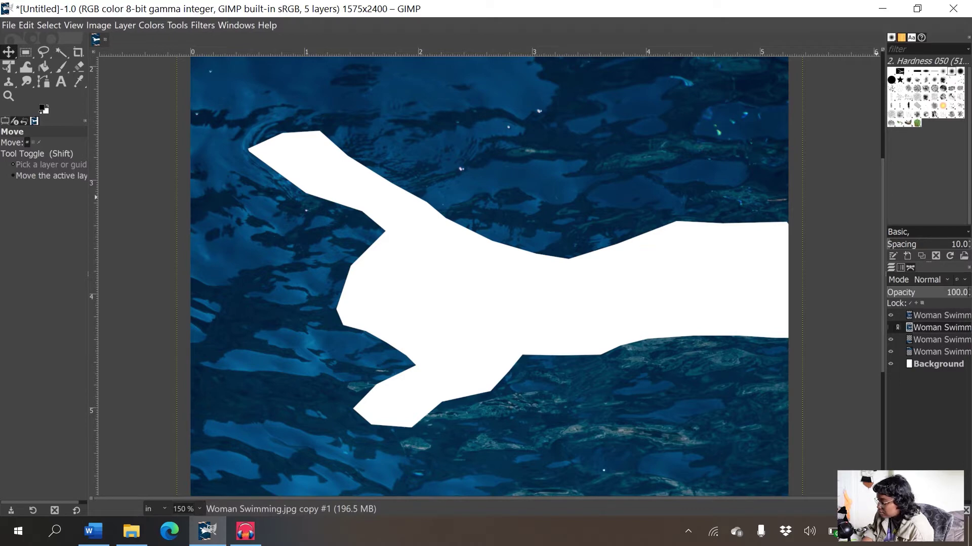
# - Toggle the swimmer layers' visibility to compare, leaving the white silhouette layer hidden
pyautogui.click(891, 328)
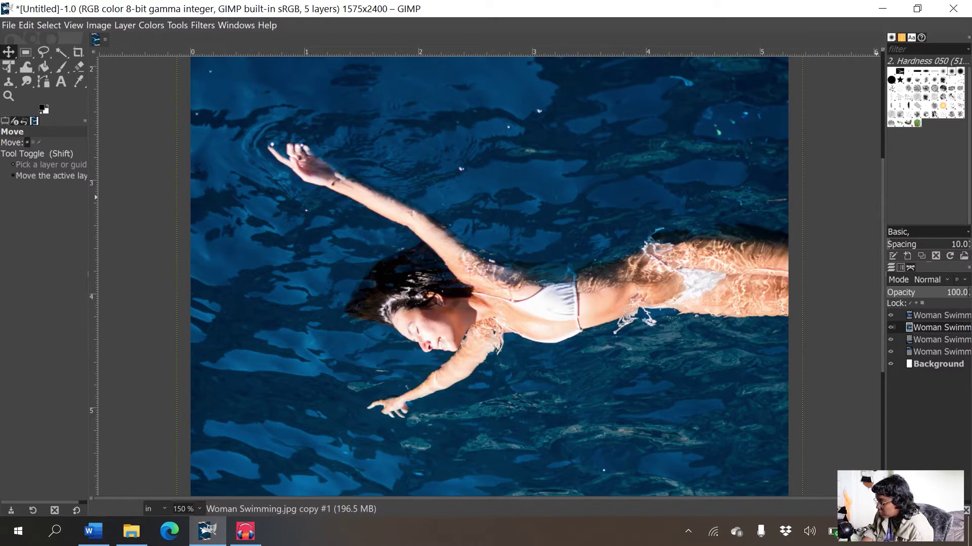
pyautogui.click(891, 327)
pyautogui.click(891, 328)
pyautogui.click(891, 327)
pyautogui.click(891, 327)
pyautogui.click(890, 327)
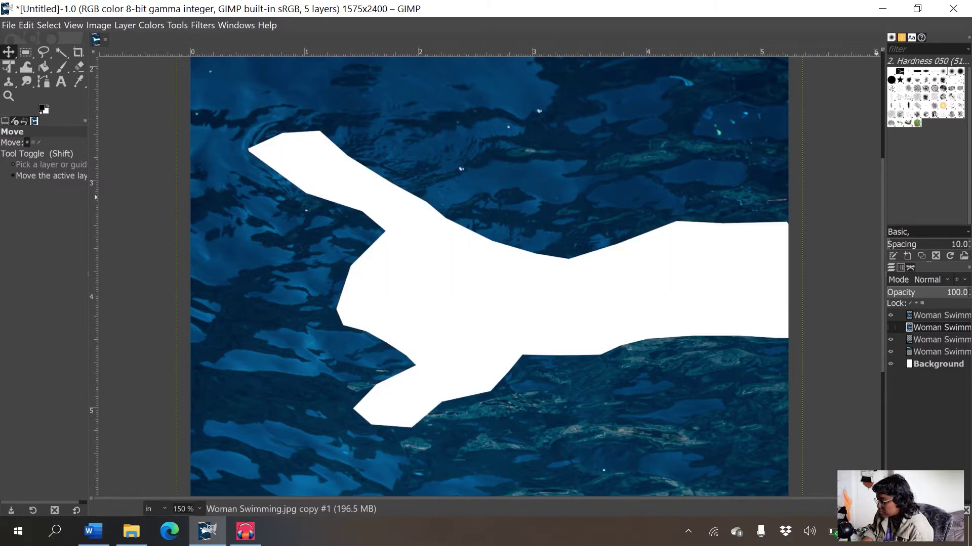
pyautogui.click(891, 327)
pyautogui.click(891, 328)
pyautogui.click(890, 327)
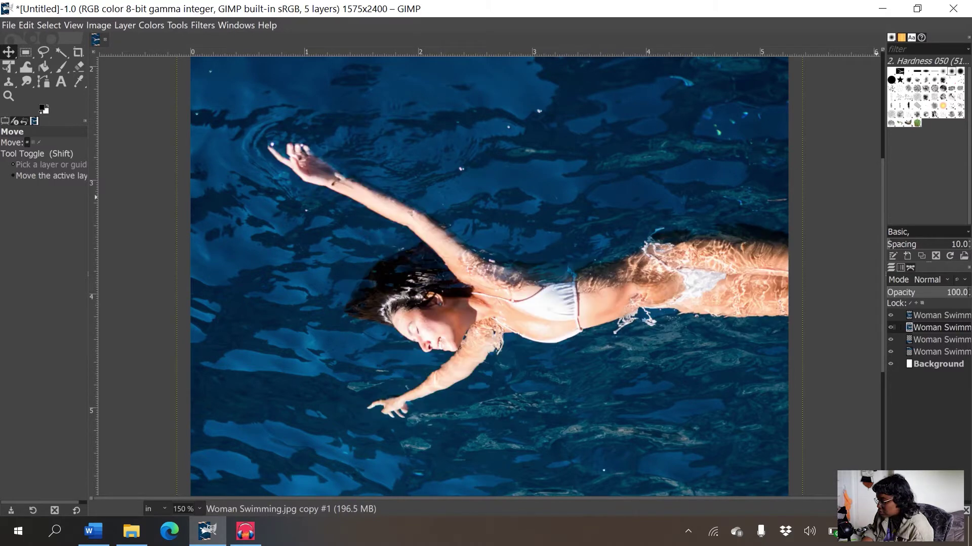
pyautogui.click(891, 328)
pyautogui.click(890, 315)
pyautogui.click(890, 315)
pyautogui.click(890, 315)
pyautogui.click(891, 315)
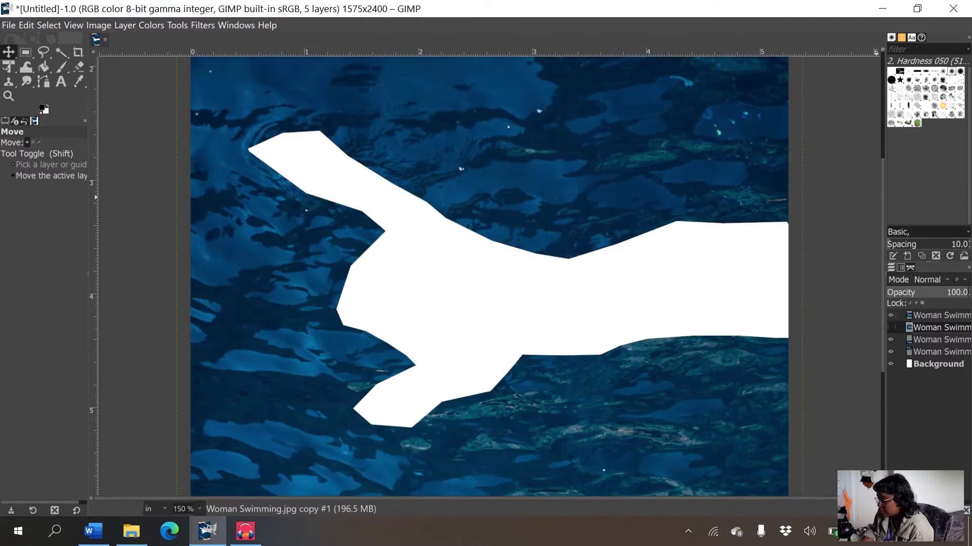
pyautogui.click(890, 328)
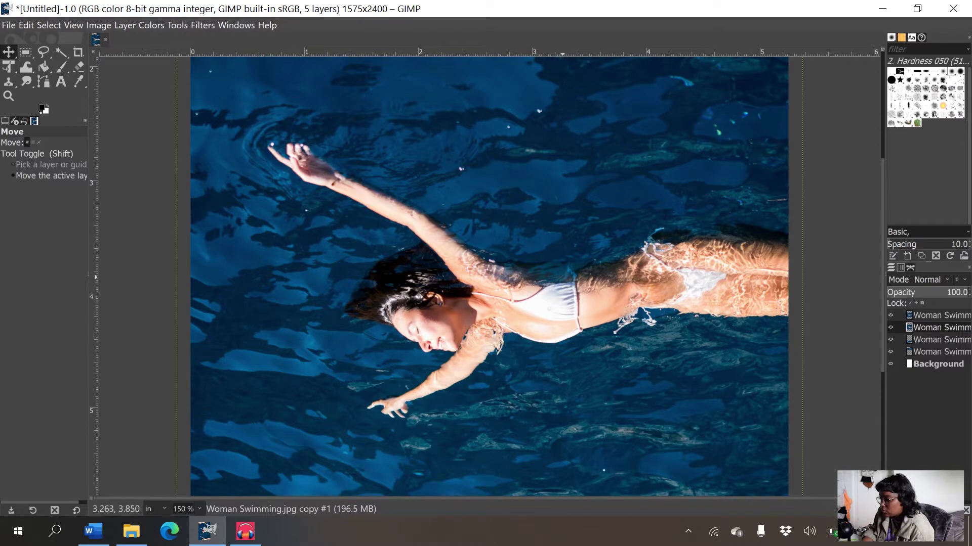
# - Drag the middle swimmer copy around to try placements up-left and down-left
pyautogui.moveTo(580, 256); pyautogui.dragTo(548, 207)
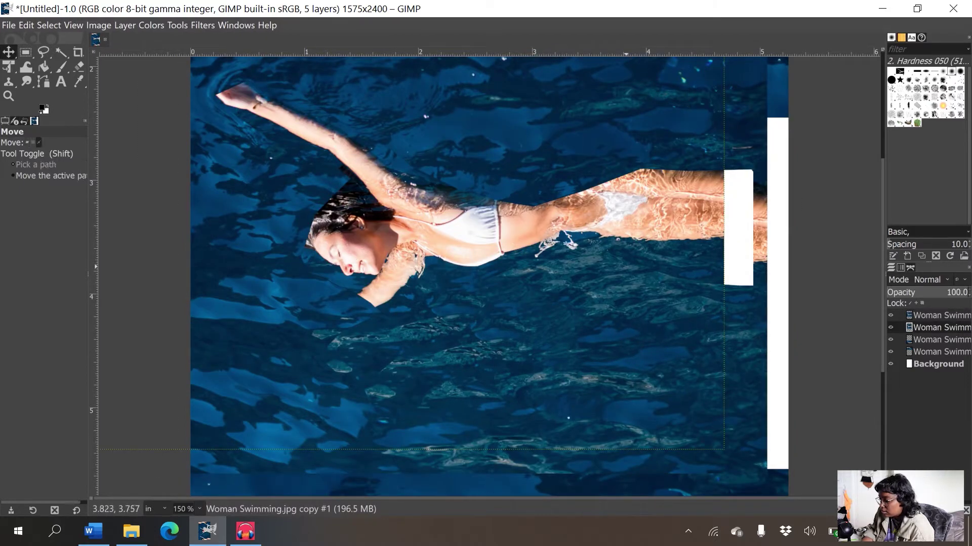
pyautogui.moveTo(667, 286); pyautogui.dragTo(612, 256)
pyautogui.moveTo(596, 296); pyautogui.dragTo(464, 329)
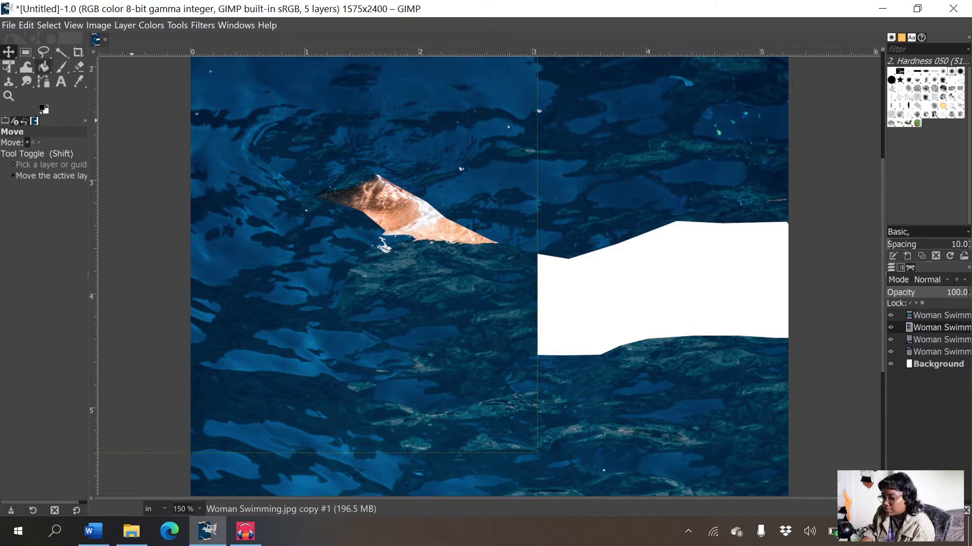
# - Enlarge the middle swimmer copy uniformly by about 1.19 times and nudge it up slightly
pyautogui.click(8, 66)
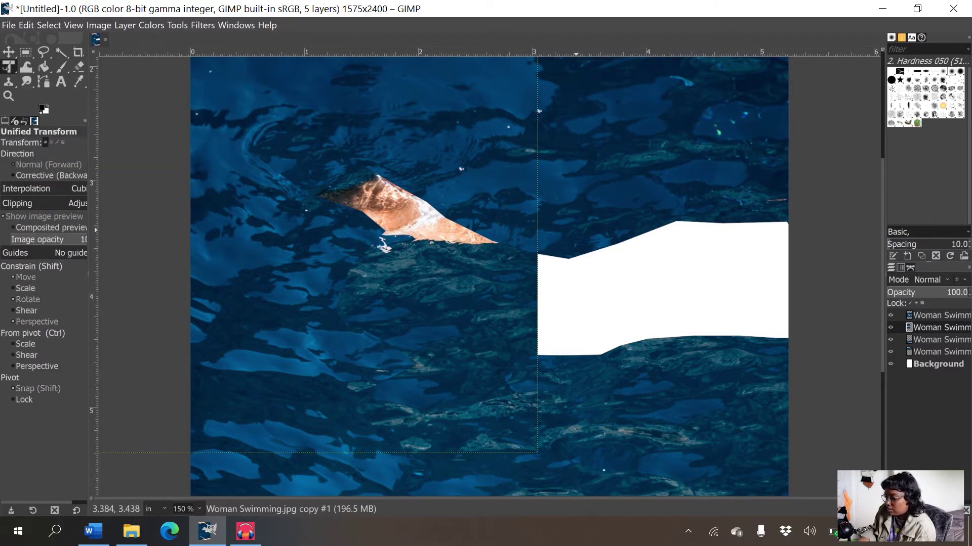
pyautogui.press('-')
pyautogui.press('-')
pyautogui.click(473, 161)
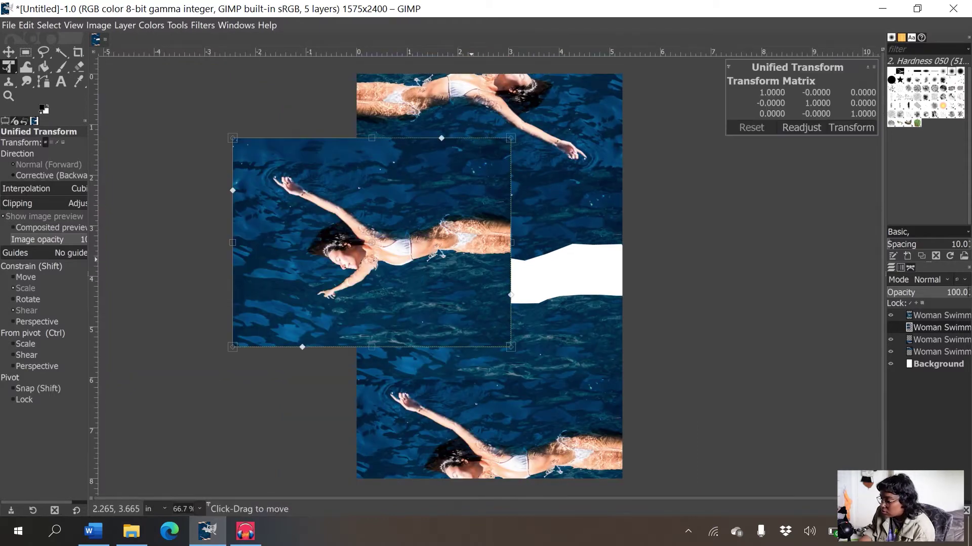
pyautogui.moveTo(515, 137); pyautogui.dragTo(579, 116)
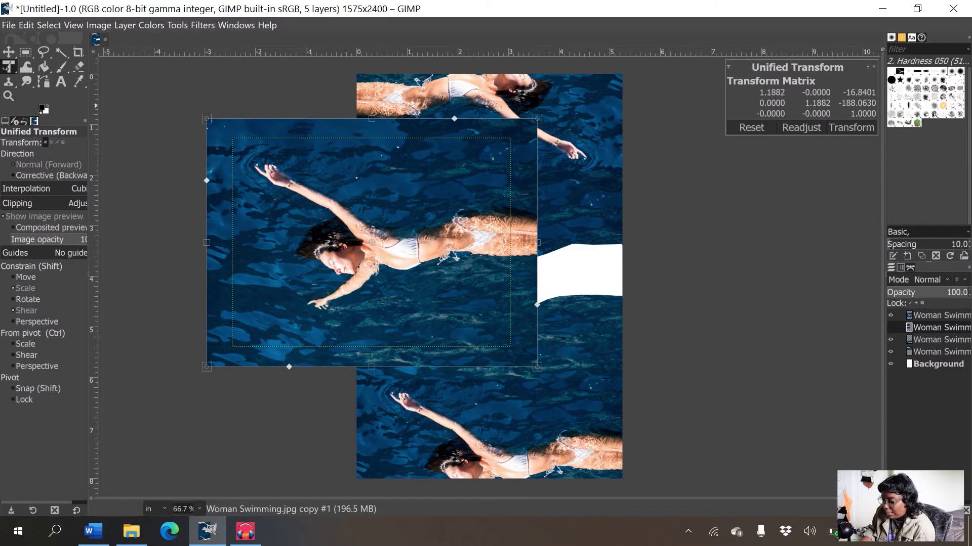
pyautogui.click(8, 52)
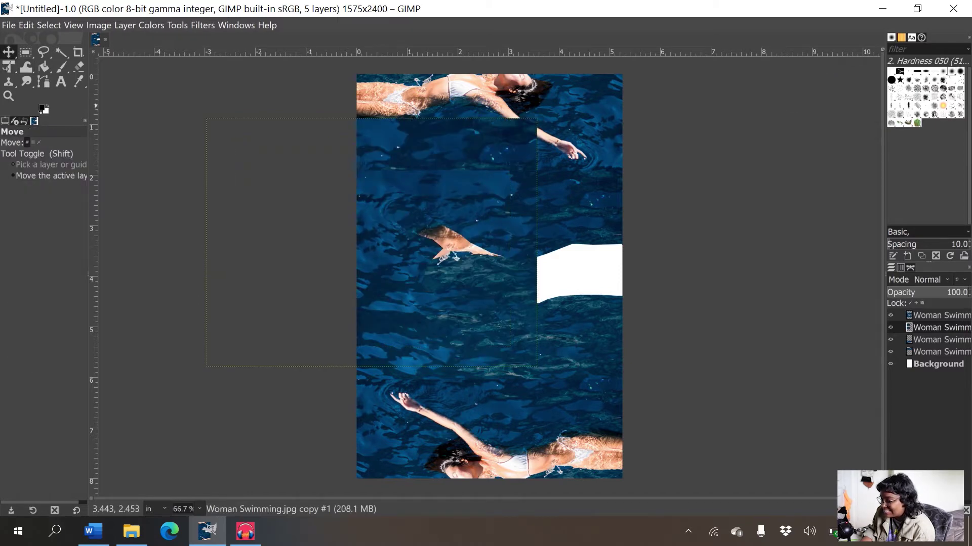
pyautogui.moveTo(493, 307)
pyautogui.mouseDown()
pyautogui.moveTo(493, 287)
pyautogui.moveTo(483, 287)
pyautogui.moveTo(597, 281)
pyautogui.moveTo(496, 271)
pyautogui.moveTo(508, 271)
pyautogui.mouseUp()
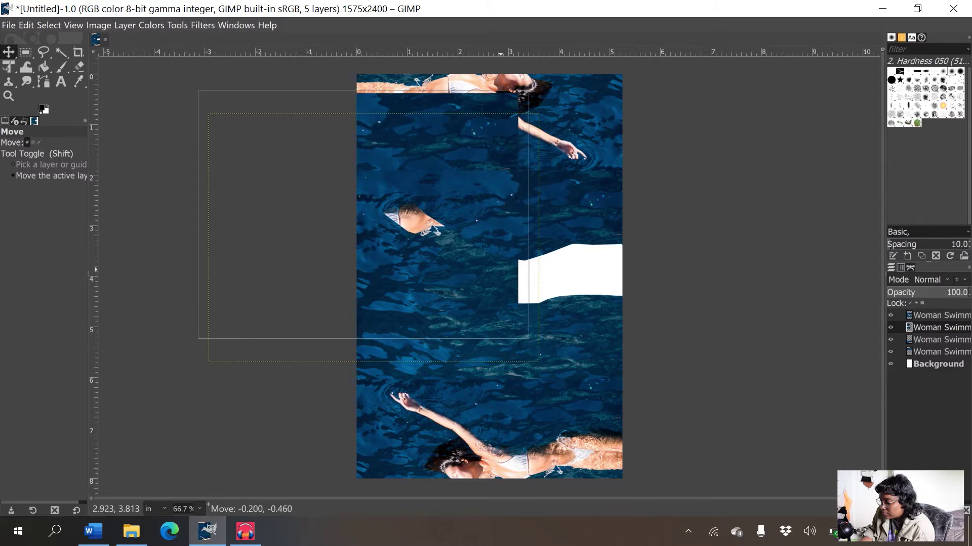
pyautogui.hotkey('shift', 'e')
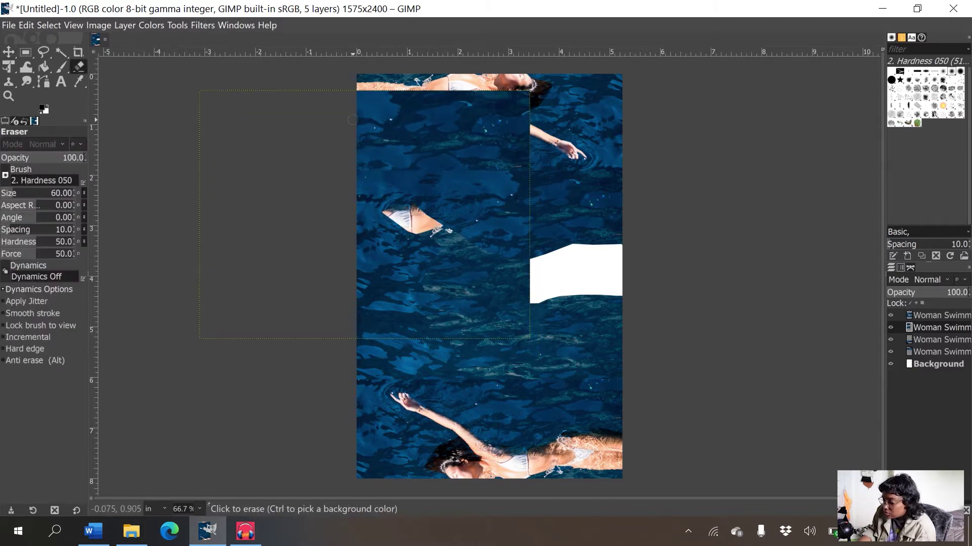
# - Enlarge the eraser brush and erase the top strip of the enlarged middle copy
pyautogui.press(']')
pyautogui.press(']')
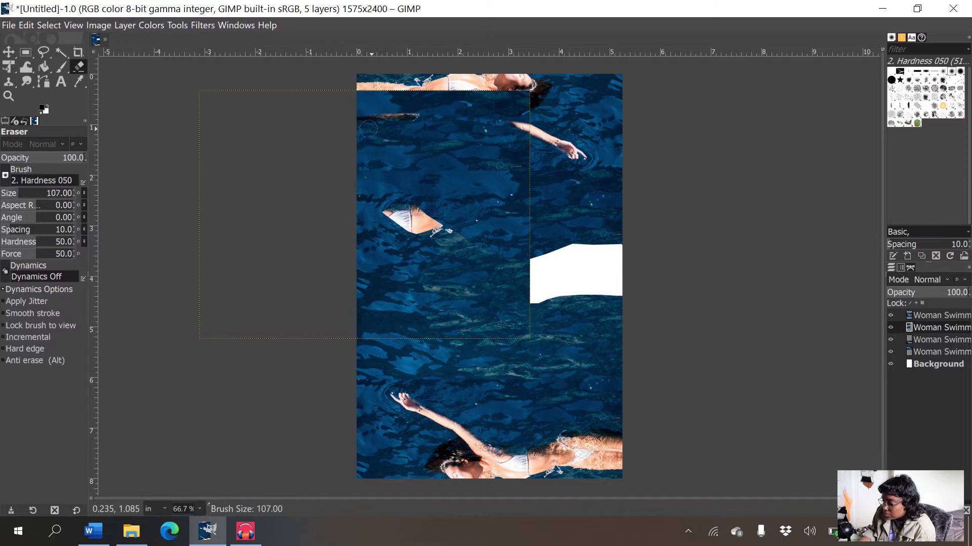
pyautogui.press(']')
pyautogui.moveTo(368, 129)
pyautogui.mouseDown()
pyautogui.moveTo(517, 101)
pyautogui.moveTo(263, 108)
pyautogui.moveTo(428, 151)
pyautogui.mouseUp()
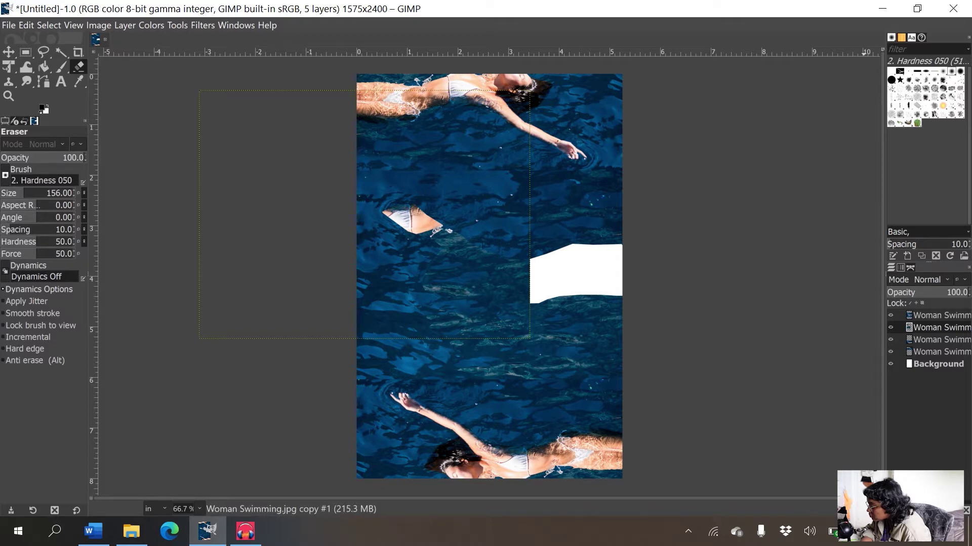
# - Use the Hardness 025 brush at size 196, isolate the layer, and erase a faint grey streak
pyautogui.click(942, 71)
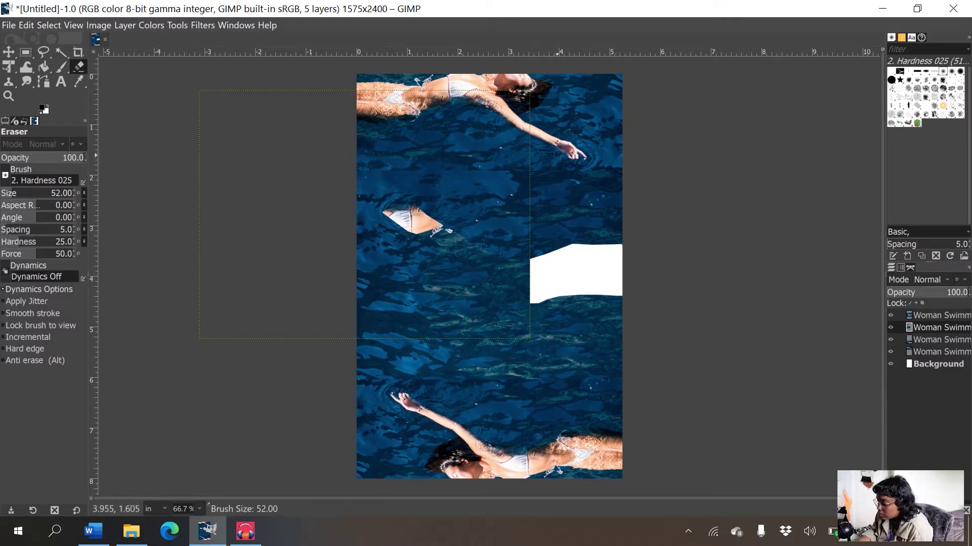
pyautogui.press(']')
pyautogui.press(']')
pyautogui.press(']')
pyautogui.press(']')
pyautogui.press(']')
pyautogui.press(']')
pyautogui.press(']')
pyautogui.press(']')
pyautogui.press(']')
pyautogui.press(']')
pyautogui.press(']')
pyautogui.press(']')
pyautogui.press(']')
pyautogui.press(']')
pyautogui.press(']')
pyautogui.press(']')
pyautogui.press(']')
pyautogui.press(']')
pyautogui.press(']')
pyautogui.press(']')
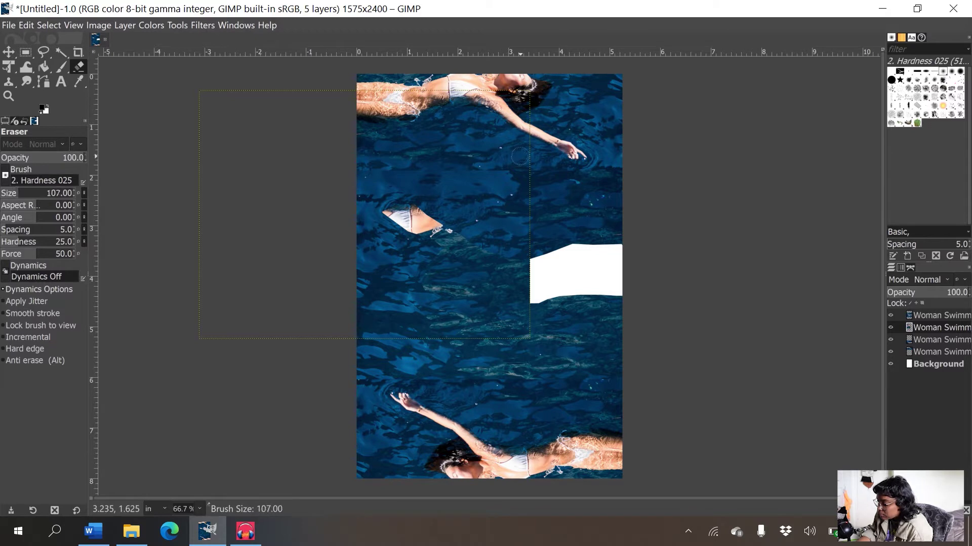
pyautogui.press(']')
pyautogui.press(']')
pyautogui.press(']')
pyautogui.press(']')
pyautogui.press(']')
pyautogui.press(']')
pyautogui.press(']')
pyautogui.press(']')
pyautogui.press(']')
pyautogui.press(']')
pyautogui.press(']')
pyautogui.press(']')
pyautogui.press(']')
pyautogui.press(']')
pyautogui.press(']')
pyautogui.press(']')
pyautogui.press(']')
pyautogui.press(']')
pyautogui.press(']')
pyautogui.press(']')
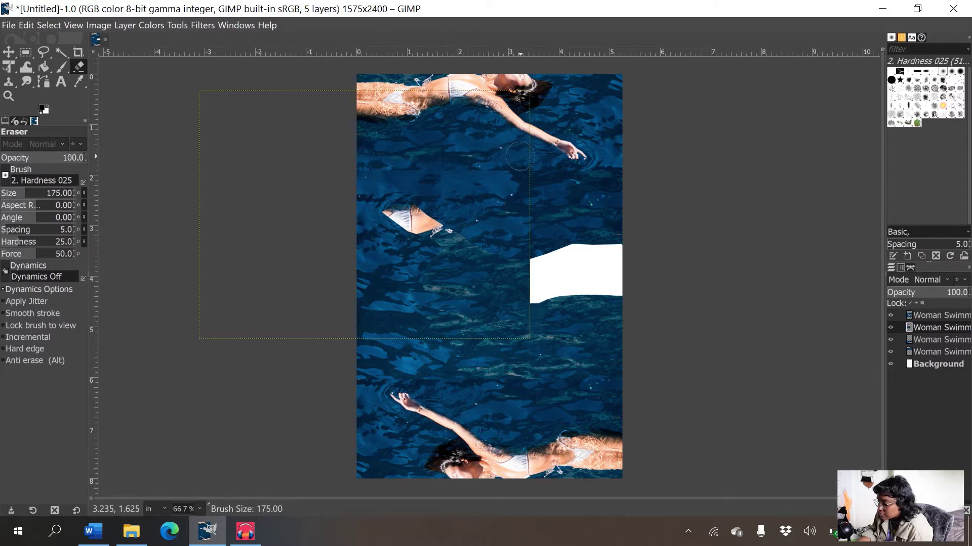
pyautogui.press(']')
pyautogui.press(']')
pyautogui.press(']')
pyautogui.press(']')
pyautogui.press(']')
pyautogui.press(']')
pyautogui.press(']')
pyautogui.click(891, 314)
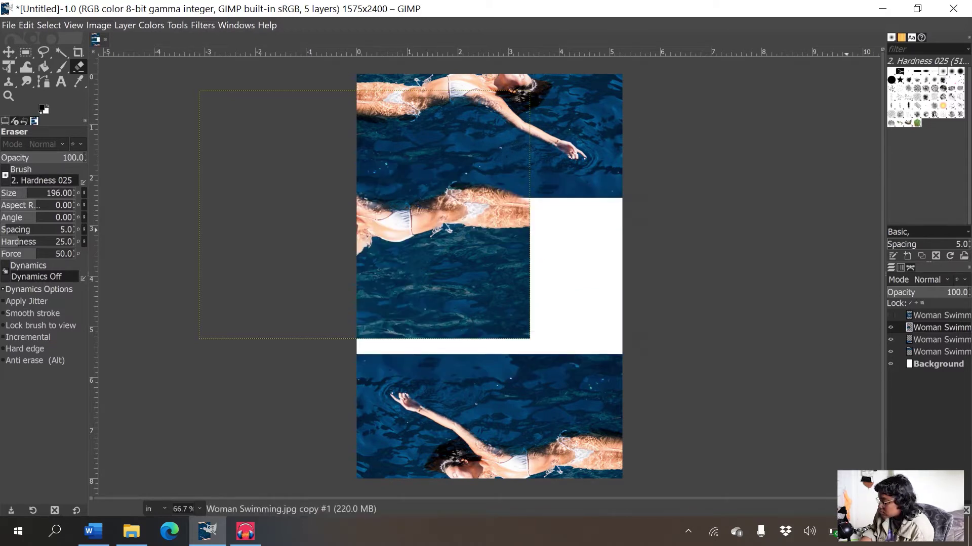
pyautogui.click(890, 351)
pyautogui.click(890, 339)
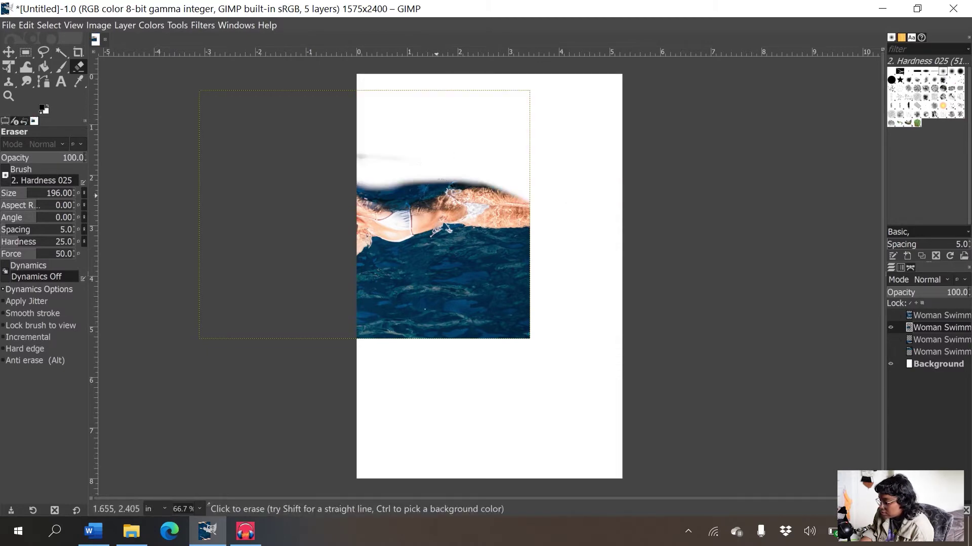
pyautogui.moveTo(375, 155); pyautogui.dragTo(404, 157)
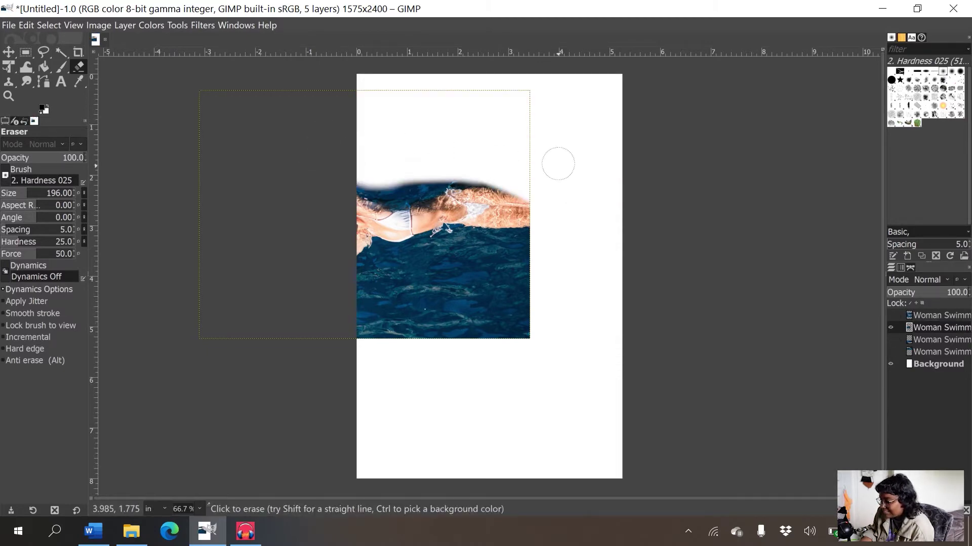
# - Show the other swimmer layers again and move the swimmer layer up and left
pyautogui.click(890, 352)
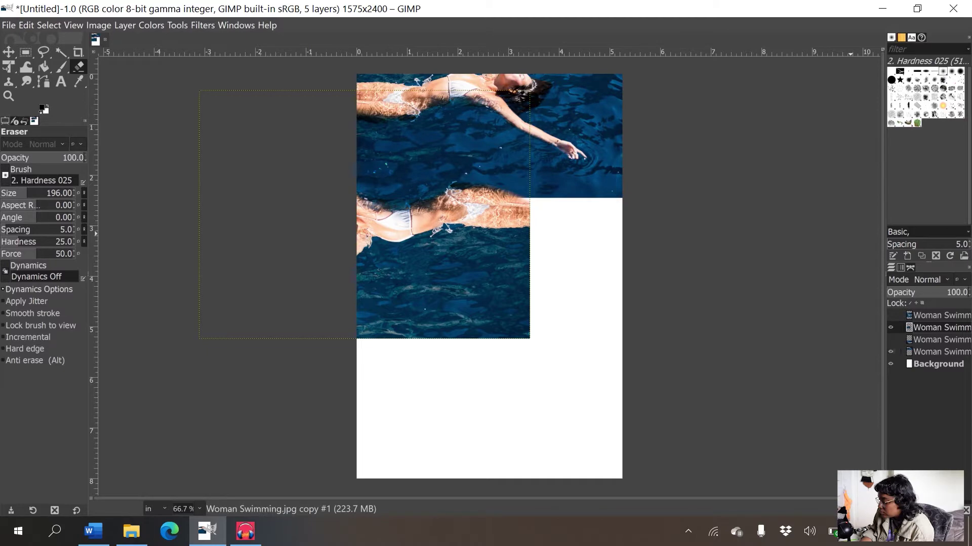
pyautogui.click(890, 351)
pyautogui.click(890, 352)
pyautogui.click(891, 340)
pyautogui.click(890, 315)
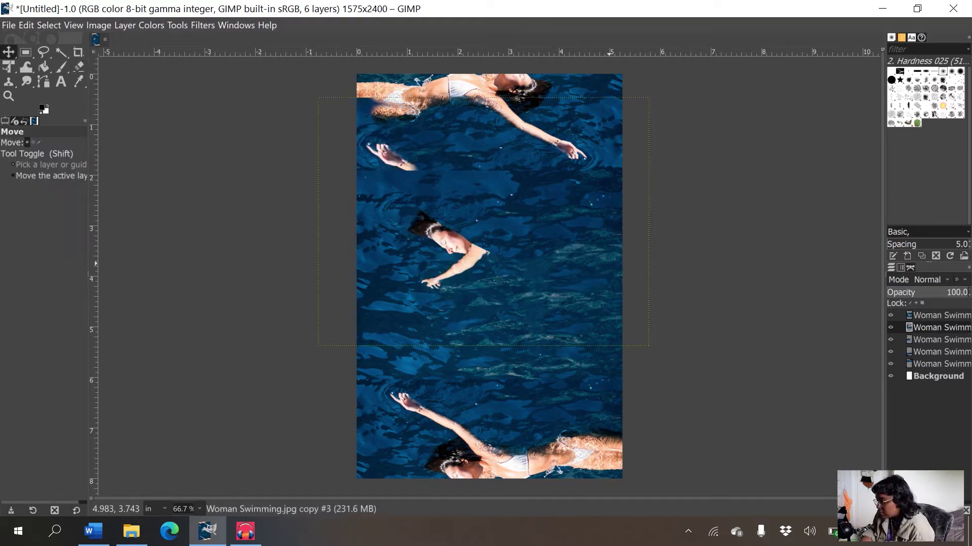
pyautogui.moveTo(610, 264); pyautogui.dragTo(586, 254)
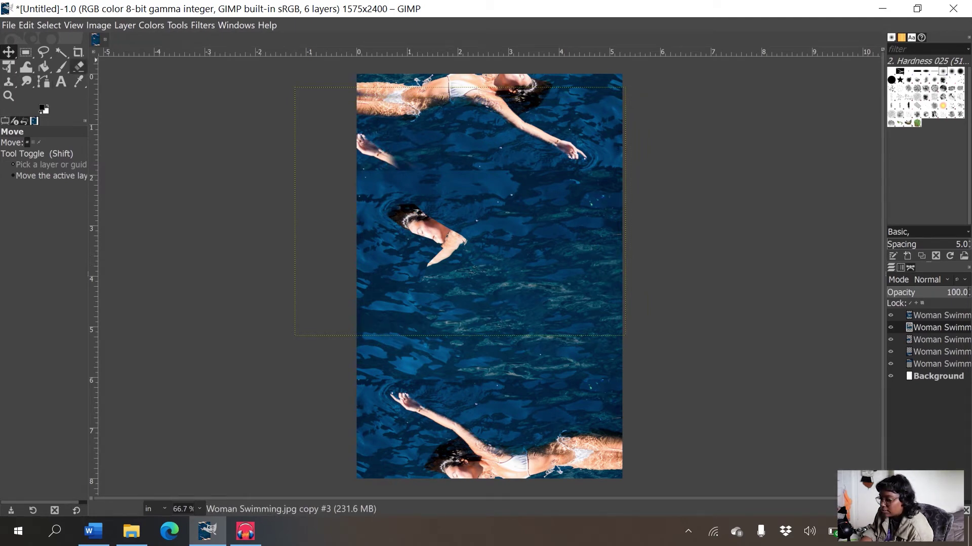
# - Erase the severed arm piece and the floating head-and-arm fragment from the middle
pyautogui.click(78, 66)
pyautogui.moveTo(405, 161)
pyautogui.mouseDown()
pyautogui.moveTo(360, 150)
pyautogui.moveTo(367, 139)
pyautogui.moveTo(400, 146)
pyautogui.mouseUp()
pyautogui.moveTo(438, 210)
pyautogui.mouseDown()
pyautogui.moveTo(371, 206)
pyautogui.moveTo(467, 223)
pyautogui.moveTo(409, 270)
pyautogui.moveTo(469, 235)
pyautogui.mouseUp()
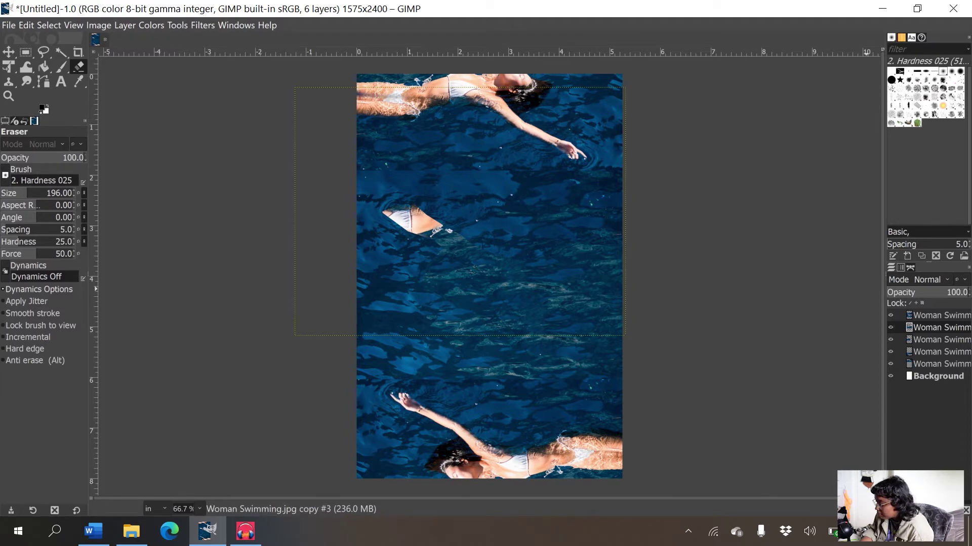
# - Duplicate the active swimmer layer and move the copy up and to the left
pyautogui.rightClick(939, 328)
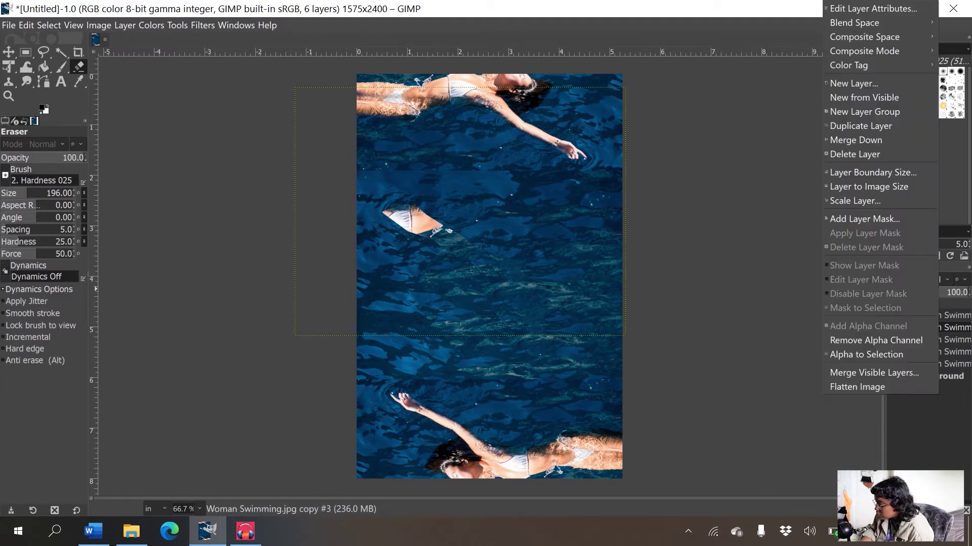
pyautogui.click(860, 125)
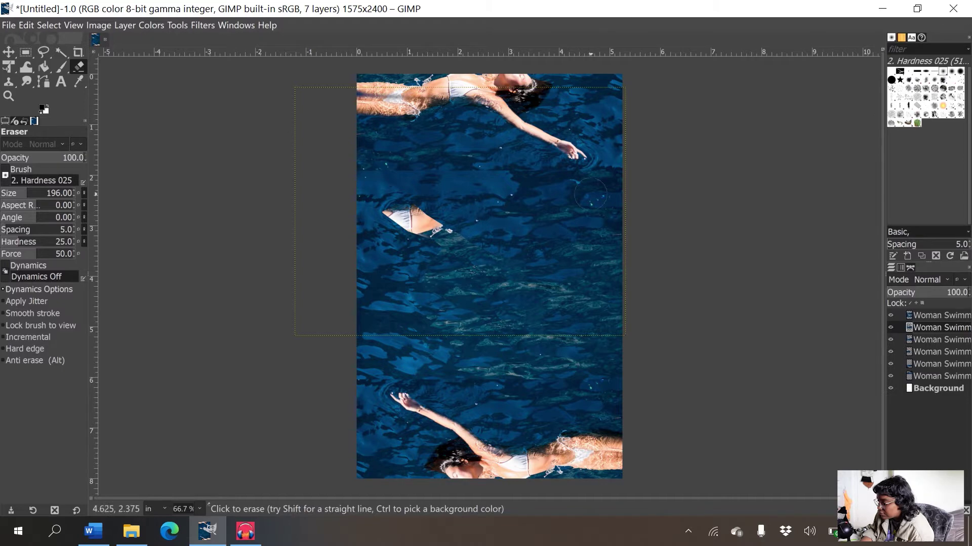
pyautogui.press('m')
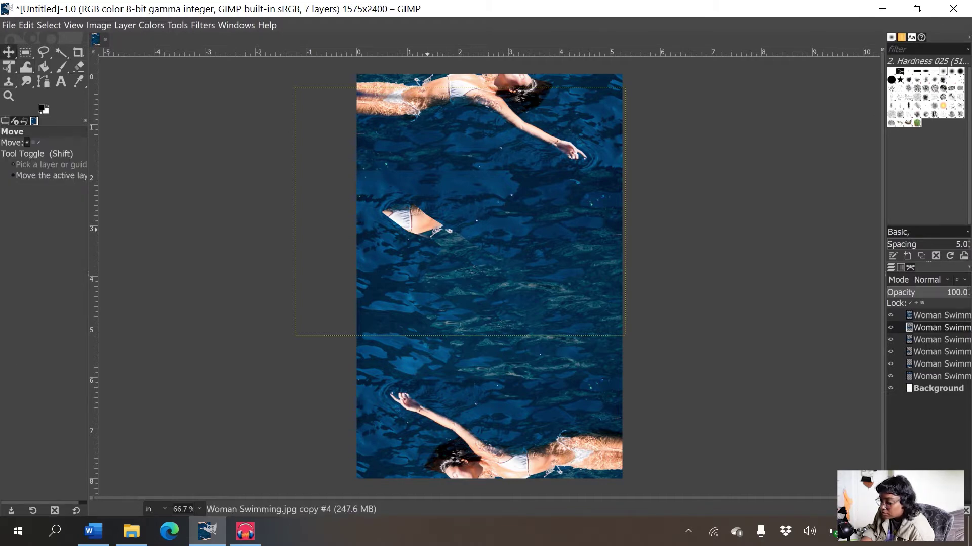
pyautogui.moveTo(562, 291)
pyautogui.mouseDown()
pyautogui.moveTo(468, 235)
pyautogui.moveTo(478, 268)
pyautogui.moveTo(438, 257)
pyautogui.moveTo(455, 263)
pyautogui.mouseUp()
pyautogui.hotkey('ctrl', 'z')
pyautogui.moveTo(537, 267); pyautogui.dragTo(503, 218)
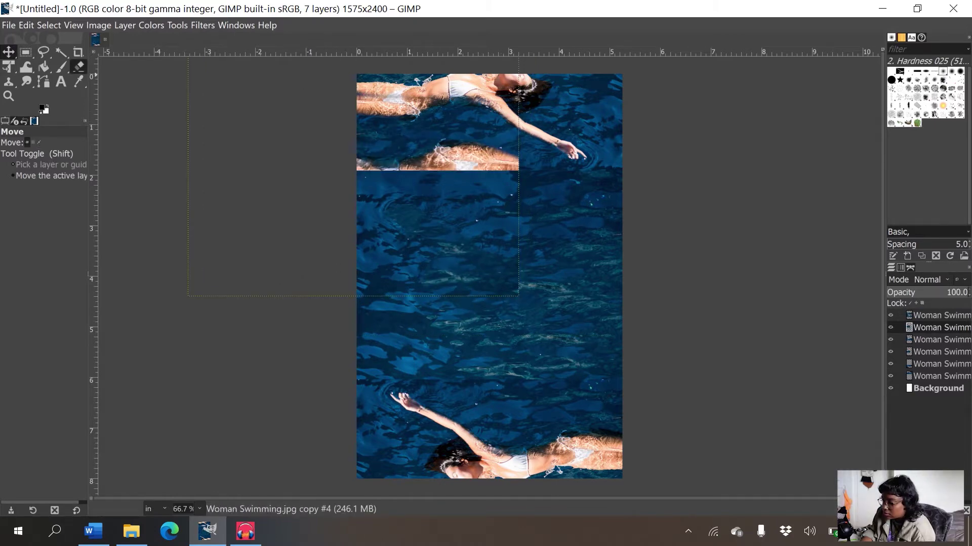
# - Erase the lower swimmer strip from the duplicate, then make the Background layer active
pyautogui.click(78, 66)
pyautogui.moveTo(355, 168)
pyautogui.mouseDown()
pyautogui.moveTo(511, 157)
pyautogui.moveTo(543, 183)
pyautogui.moveTo(506, 167)
pyautogui.mouseUp()
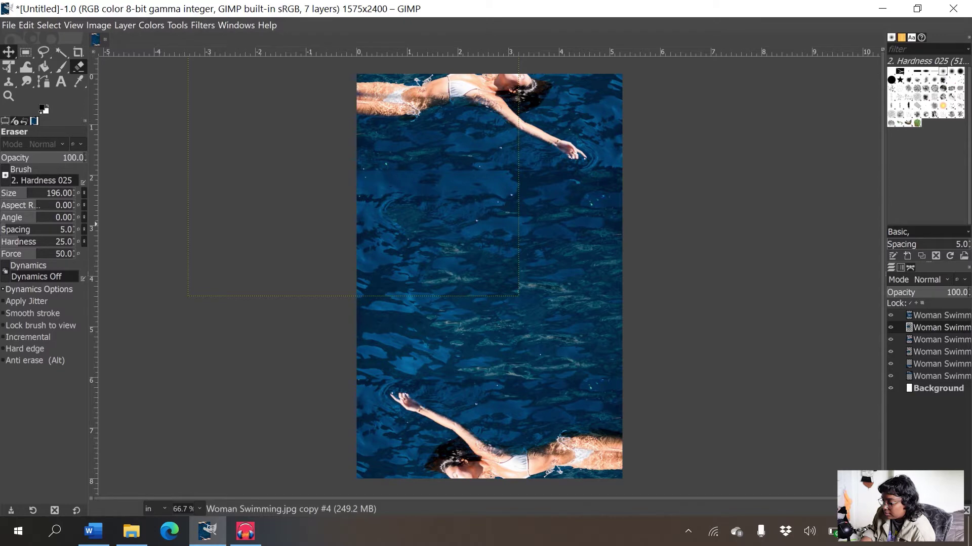
pyautogui.click(9, 51)
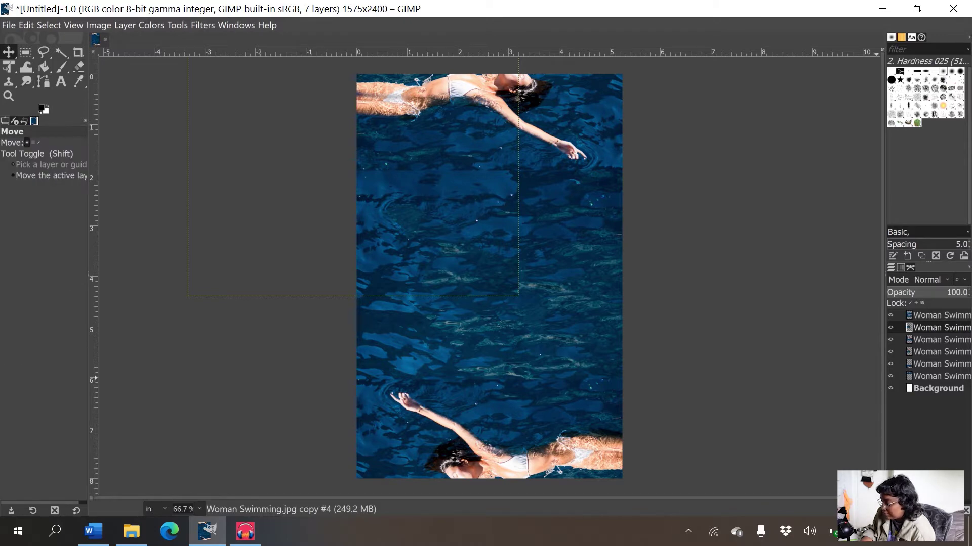
pyautogui.click(936, 376)
pyautogui.click(937, 388)
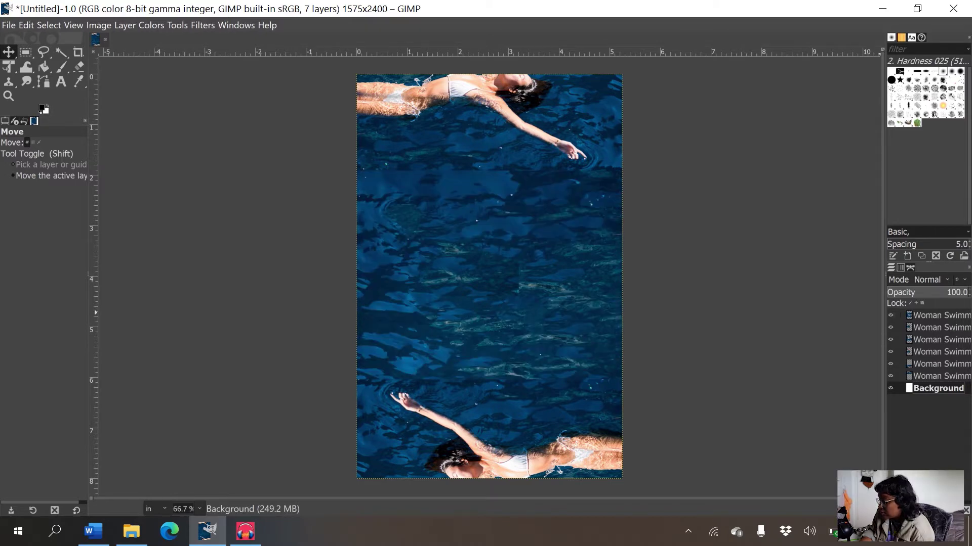
# - Check the top swimmer layer, erase the seam along its top edge, then select Background
pyautogui.click(890, 315)
pyautogui.click(890, 315)
pyautogui.click(936, 315)
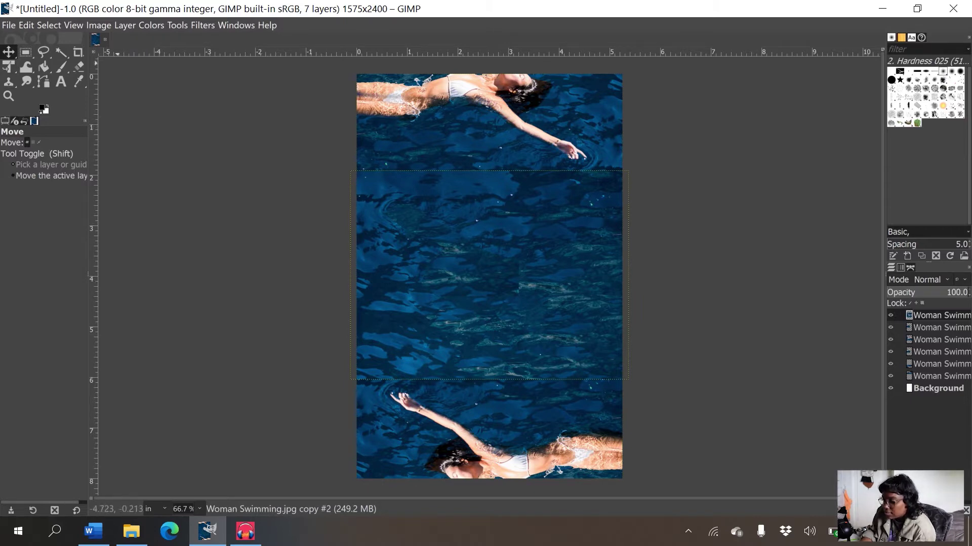
pyautogui.click(78, 66)
pyautogui.moveTo(358, 163)
pyautogui.mouseDown()
pyautogui.moveTo(556, 169)
pyautogui.moveTo(544, 169)
pyautogui.mouseUp()
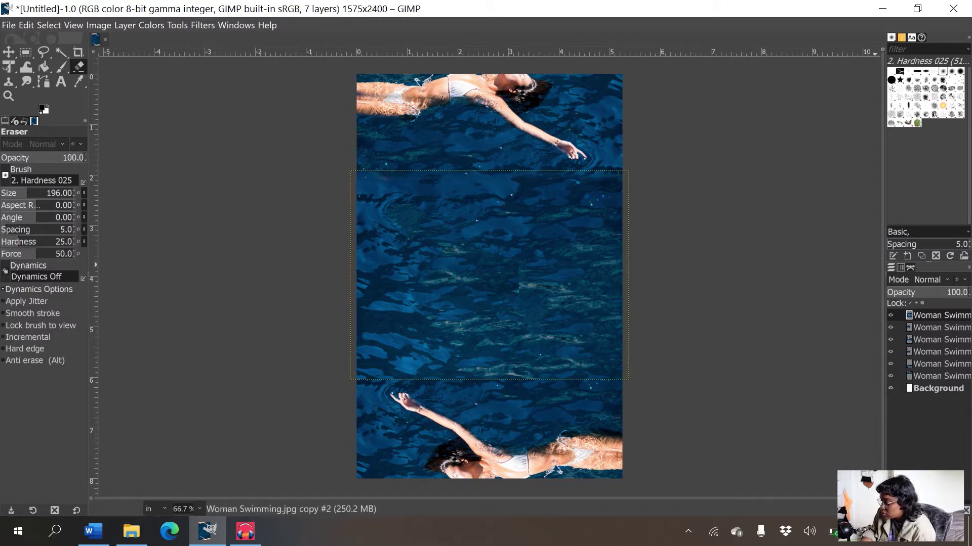
pyautogui.click(893, 388)
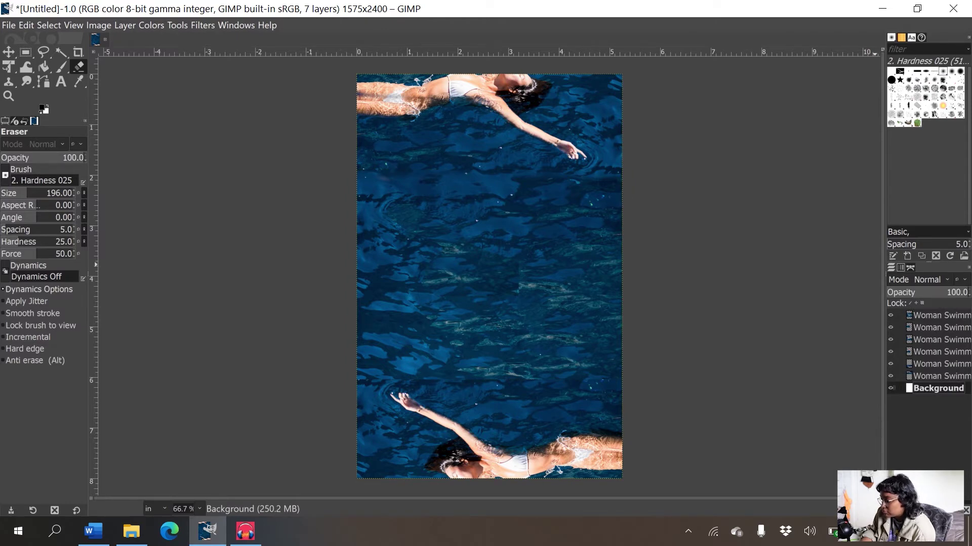
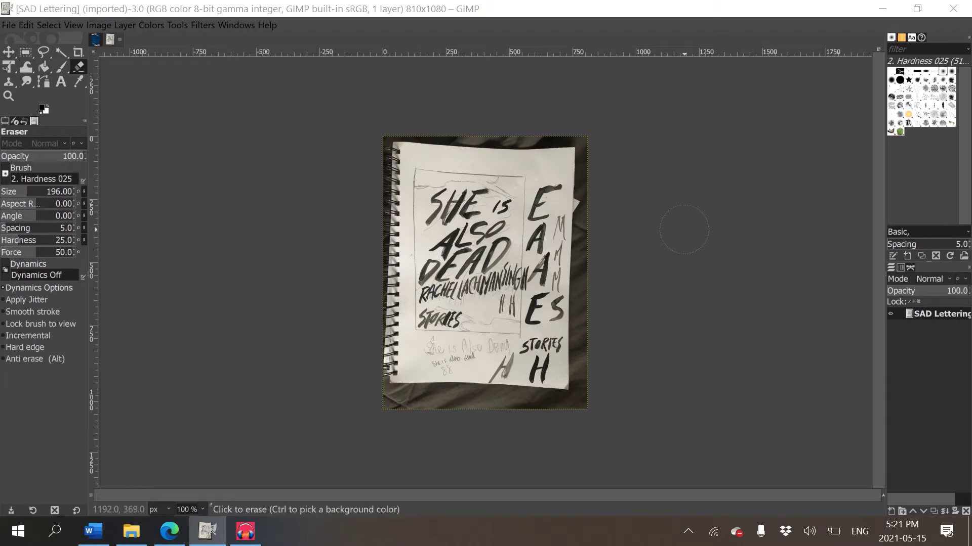
# - Inspect the lettering page and crop away the dark background around the paper
pyautogui.press('+')
pyautogui.press('+')
pyautogui.press('+')
pyautogui.press('+')
pyautogui.press('+')
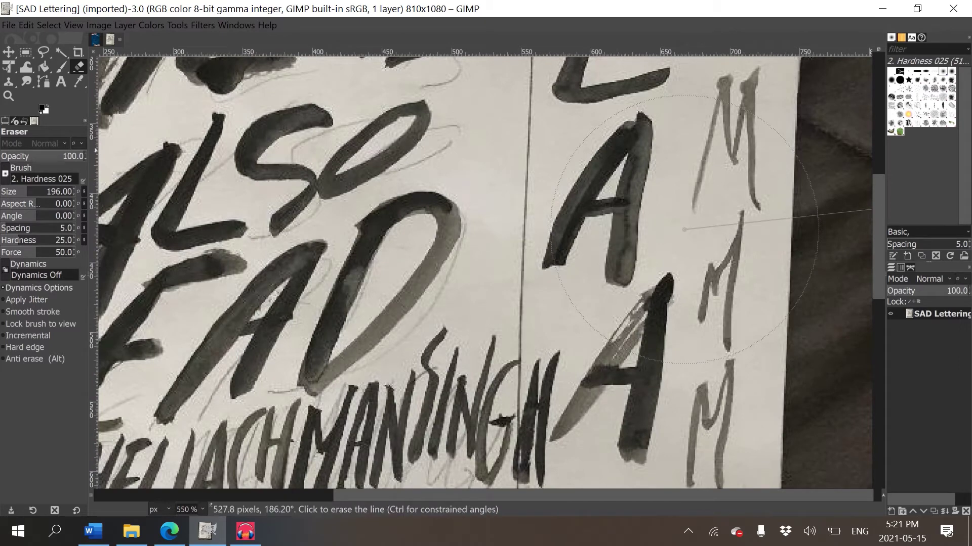
pyautogui.press('-')
pyautogui.press('-')
pyautogui.press('-')
pyautogui.press('-')
pyautogui.press('-')
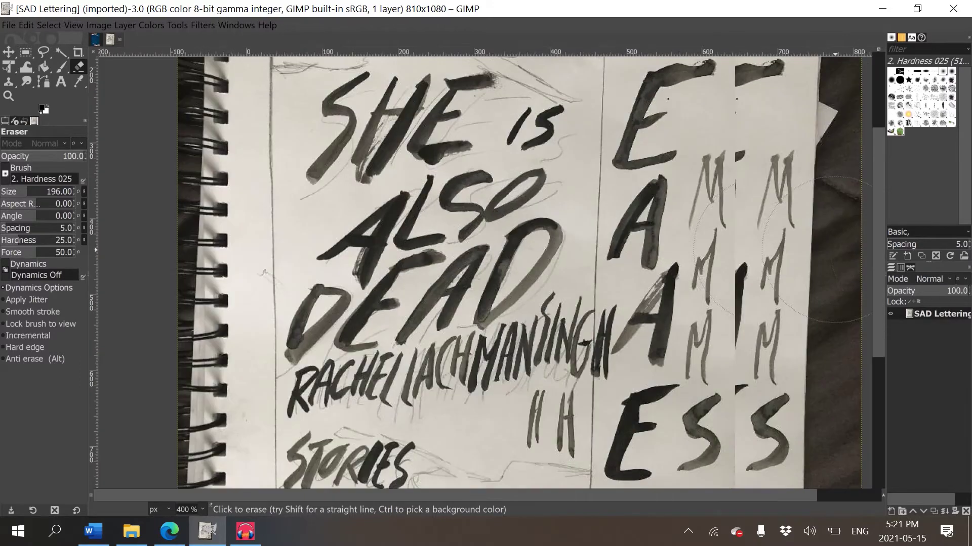
pyautogui.press('+')
pyautogui.press('+')
pyautogui.press('+')
pyautogui.press('+')
pyautogui.press('+')
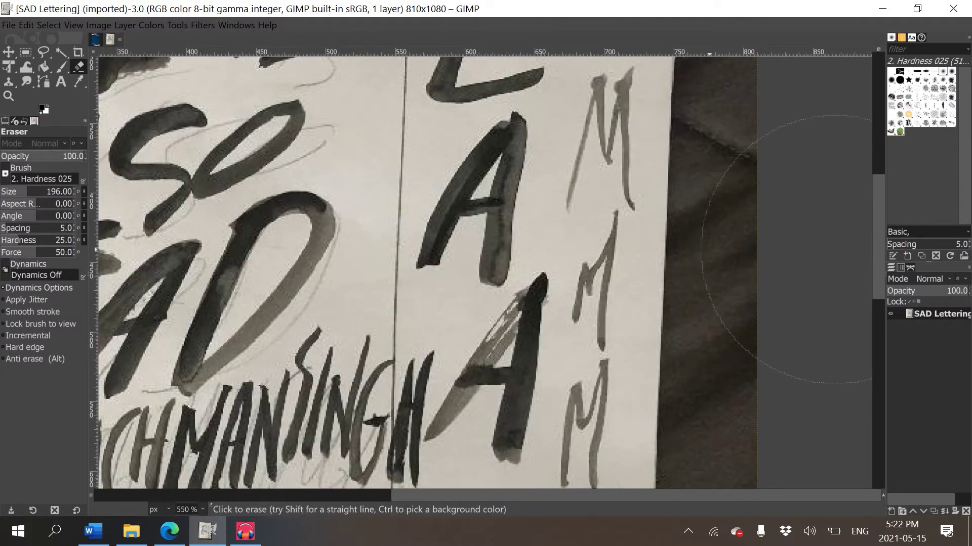
pyautogui.press('-')
pyautogui.press('-')
pyautogui.press('-')
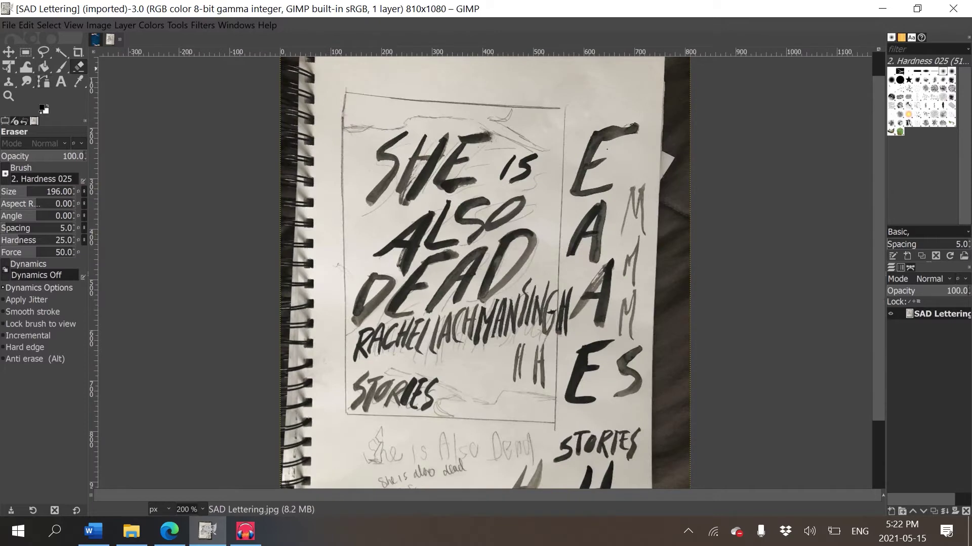
pyautogui.hotkey('shift', 'c')
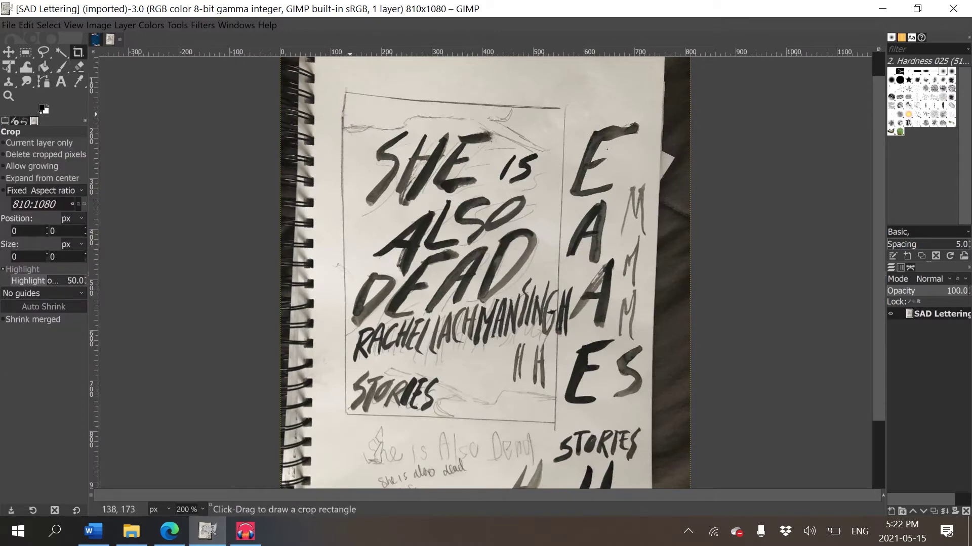
pyautogui.press('-')
pyautogui.moveTo(355, 92); pyautogui.dragTo(610, 446)
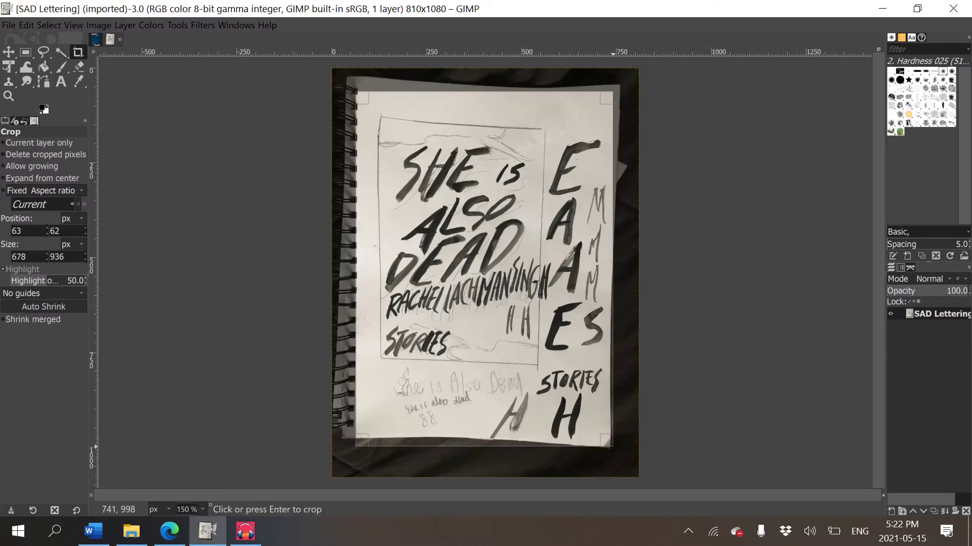
pyautogui.press('Return')
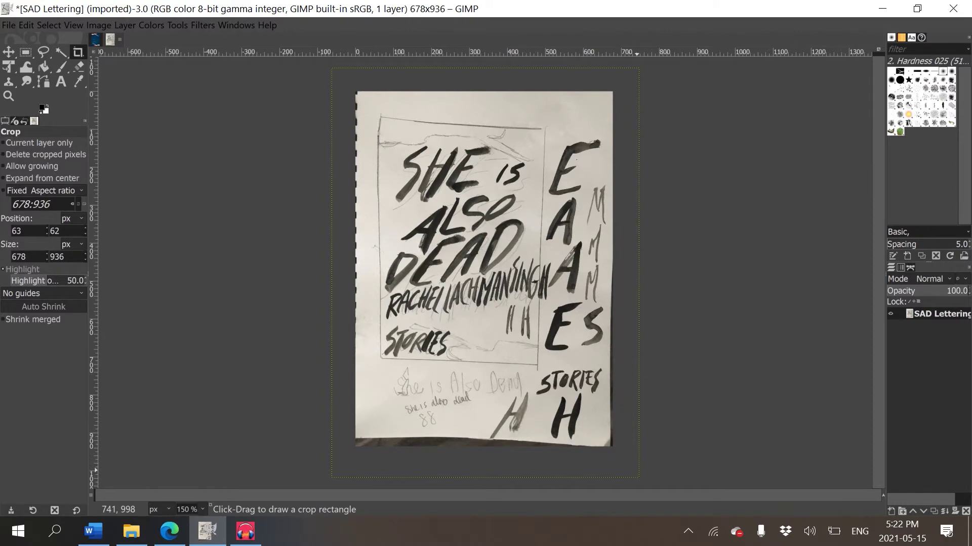
# - Undo the first crop and recrop tighter around the paper to 662×943
pyautogui.click(587, 435)
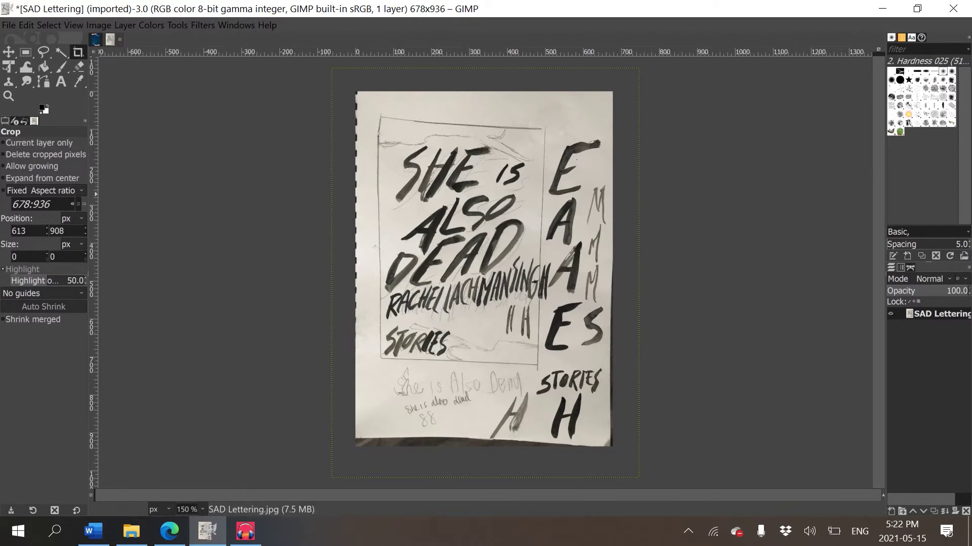
pyautogui.hotkey('ctrl', 'z')
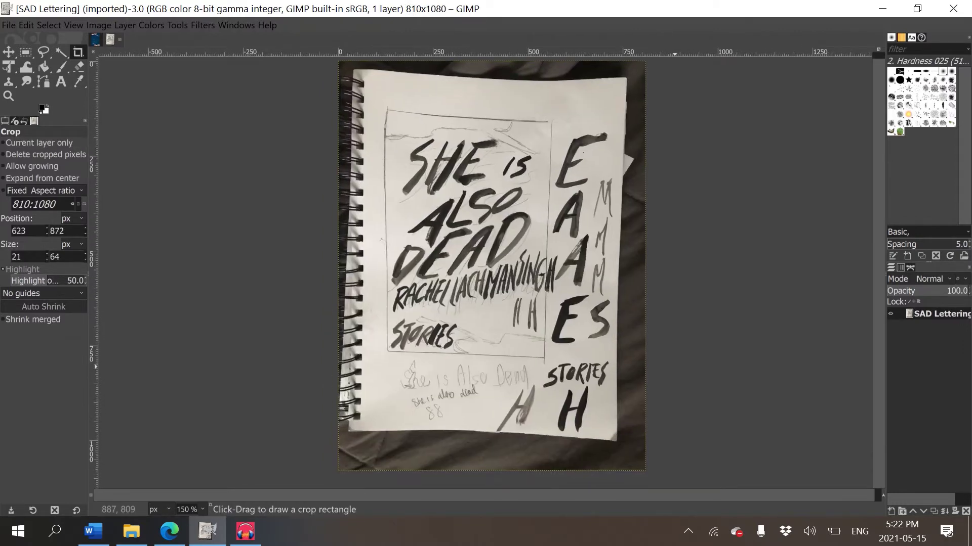
pyautogui.moveTo(365, 81); pyautogui.dragTo(615, 439)
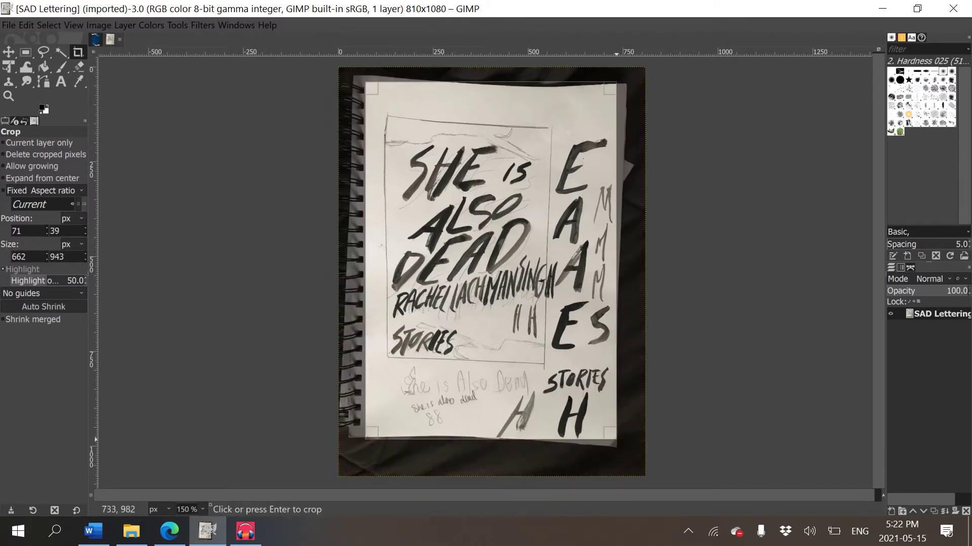
pyautogui.press('Return')
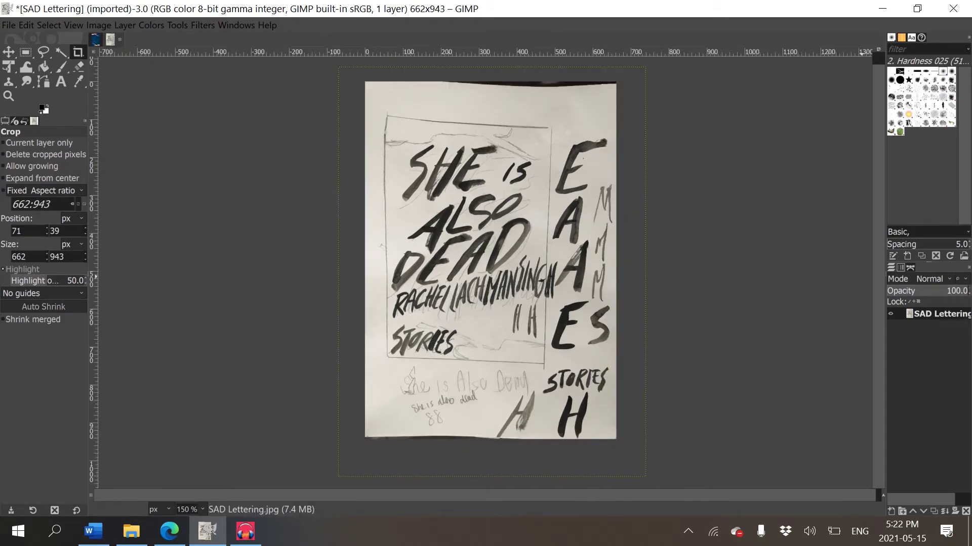
pyautogui.hotkey('alt', 'c')
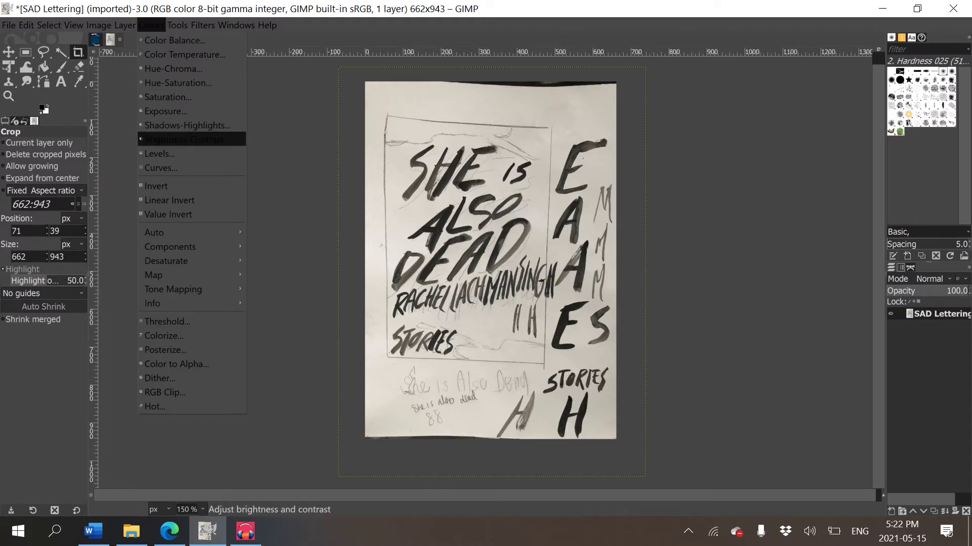
# - Apply Brightness-Contrast with brightness 12 and contrast 61 to whiten the paper
pyautogui.press('Return')
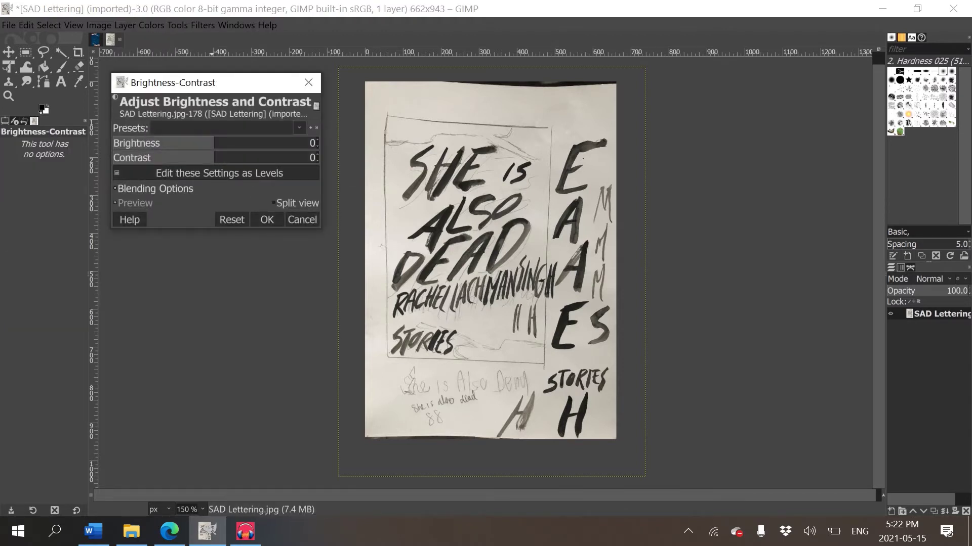
pyautogui.moveTo(214, 143); pyautogui.dragTo(224, 143)
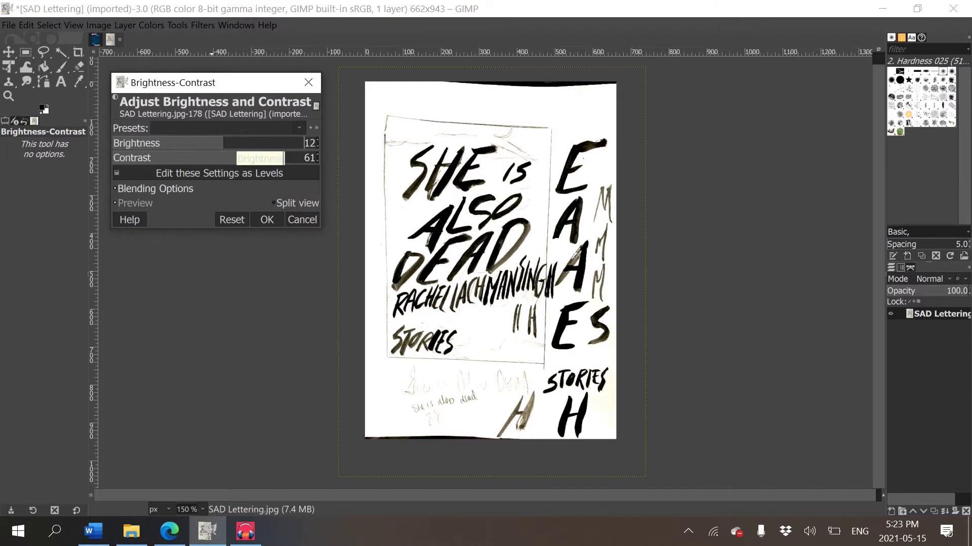
pyautogui.click(267, 219)
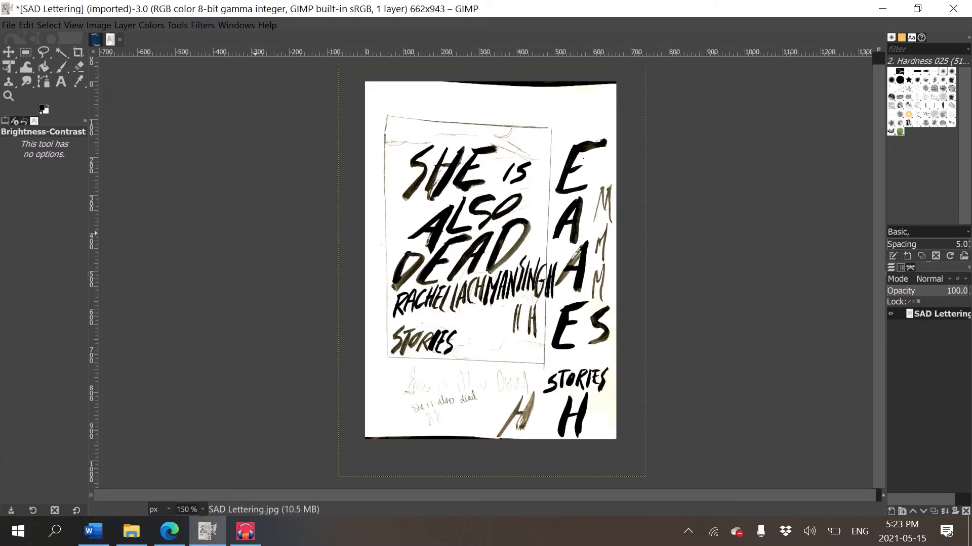
pyautogui.scroll(4, 481, 197)
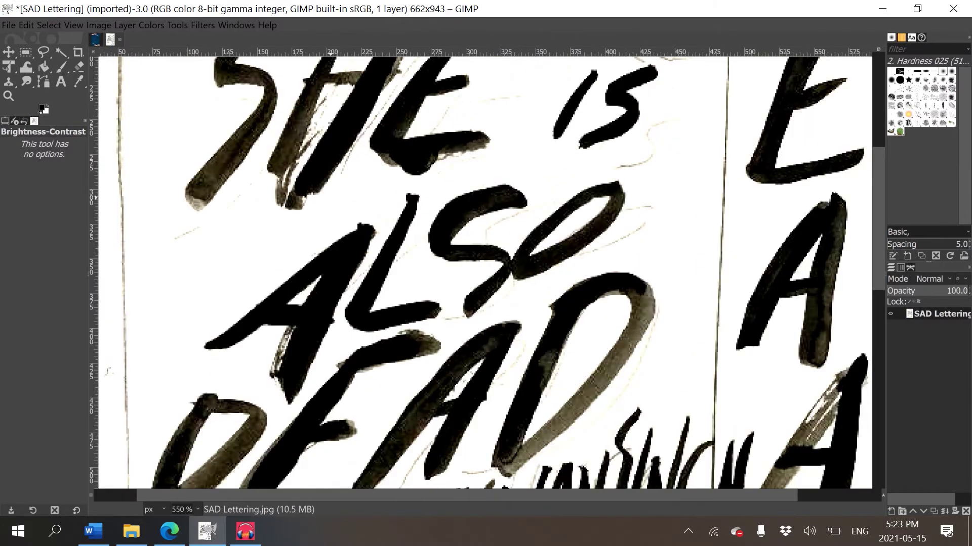
pyautogui.scroll(1, 444, 197)
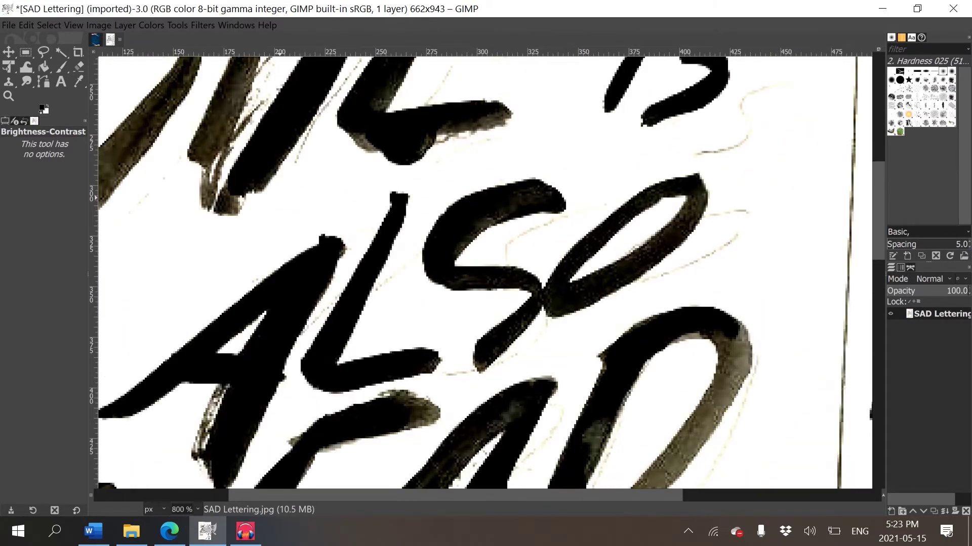
pyautogui.scroll(-5, 279, 197)
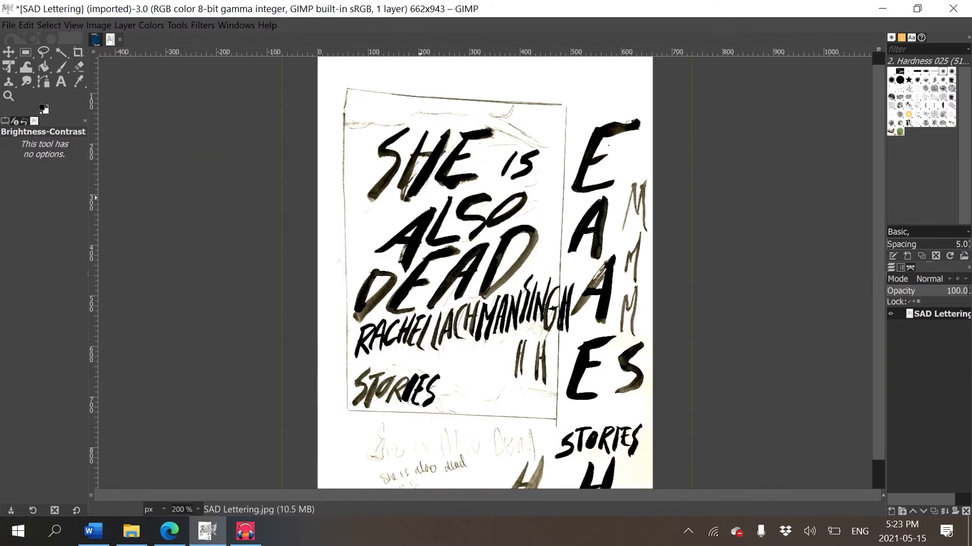
# - Apply Hue-Saturation with saturation -100 to make the lettering neutral grey
pyautogui.hotkey('alt', 'c')
pyautogui.press('Down')
pyautogui.press('Down')
pyautogui.press('Down')
pyautogui.press('Down')
pyautogui.press('Up')
pyautogui.press('Return')
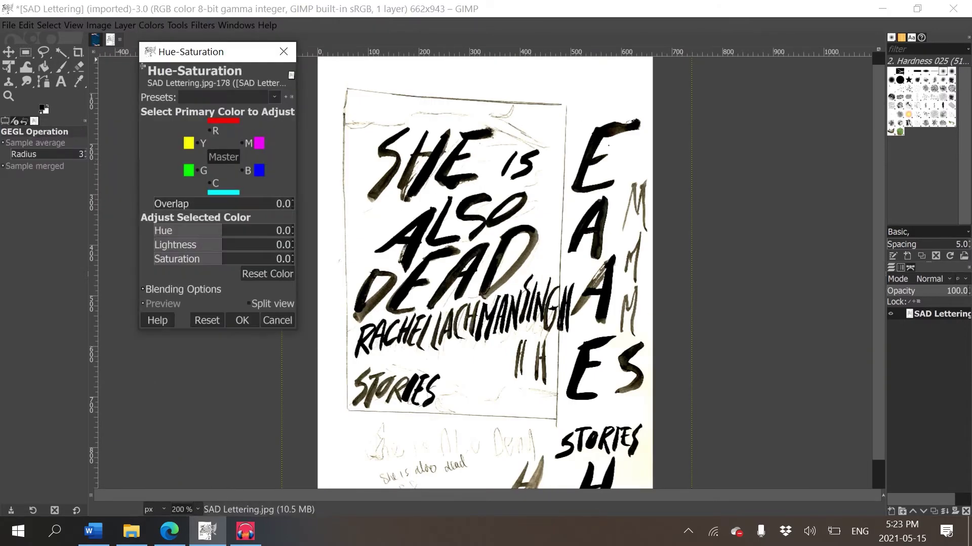
pyautogui.write('-100')
pyautogui.press('Return')
pyautogui.moveTo(155, 261); pyautogui.dragTo(204, 261)
pyautogui.moveTo(267, 259); pyautogui.dragTo(154, 260)
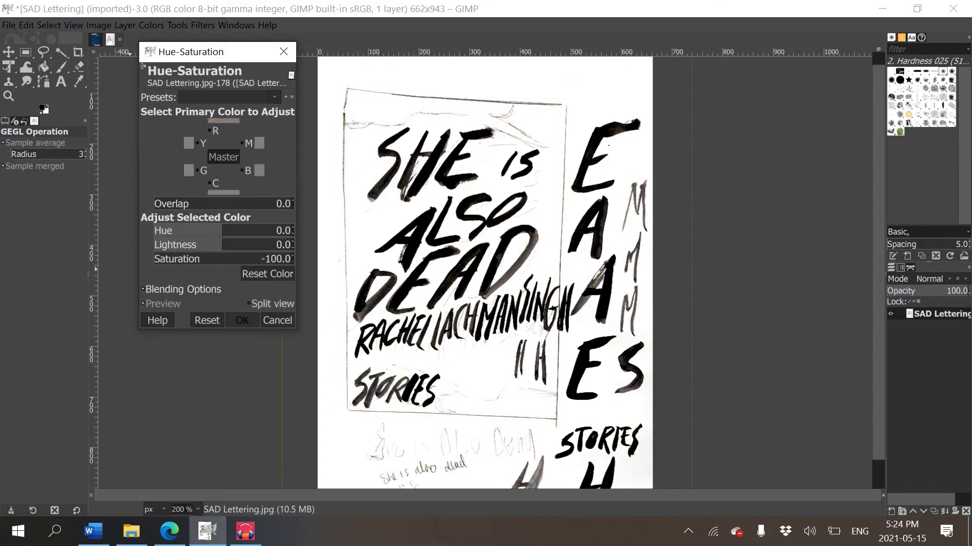
pyautogui.click(242, 320)
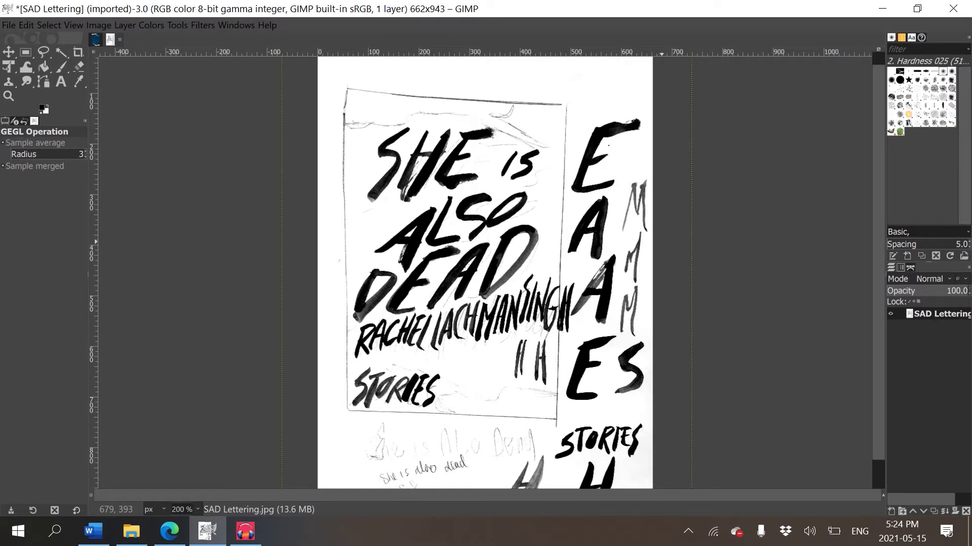
pyautogui.click(152, 25)
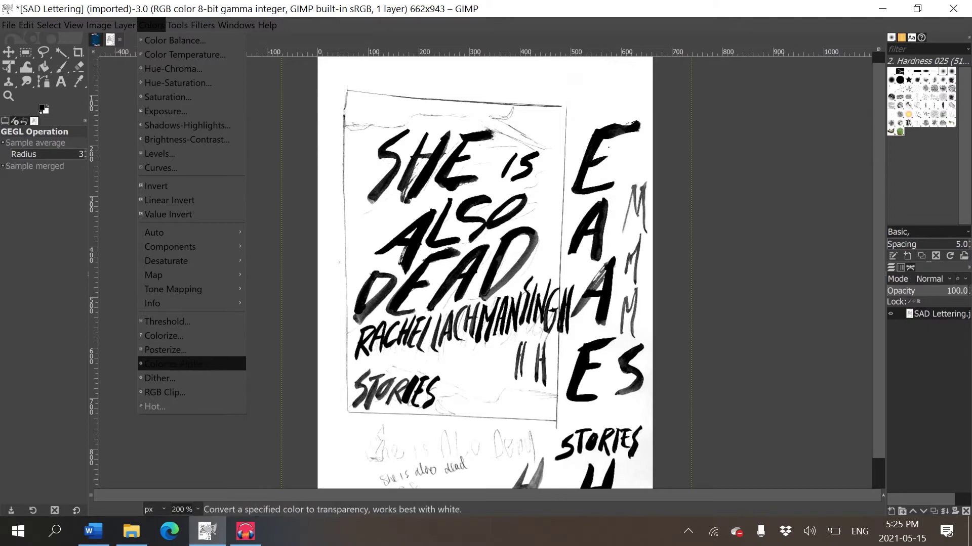
# - Apply Color to Alpha with white (ffffff) so the paper becomes transparent
pyautogui.click(172, 364)
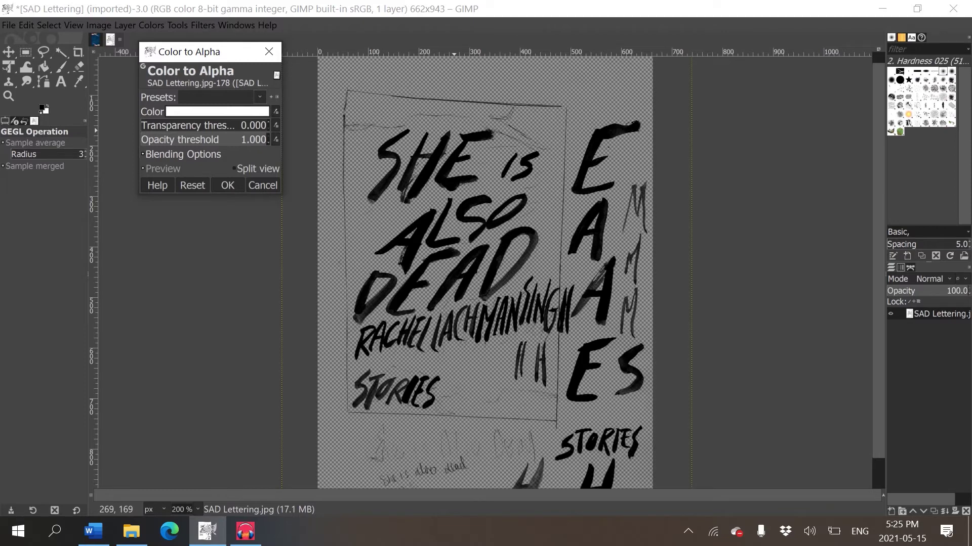
pyautogui.press('Return')
pyautogui.press('Return')
pyautogui.moveTo(419, 284); pyautogui.dragTo(416, 317)
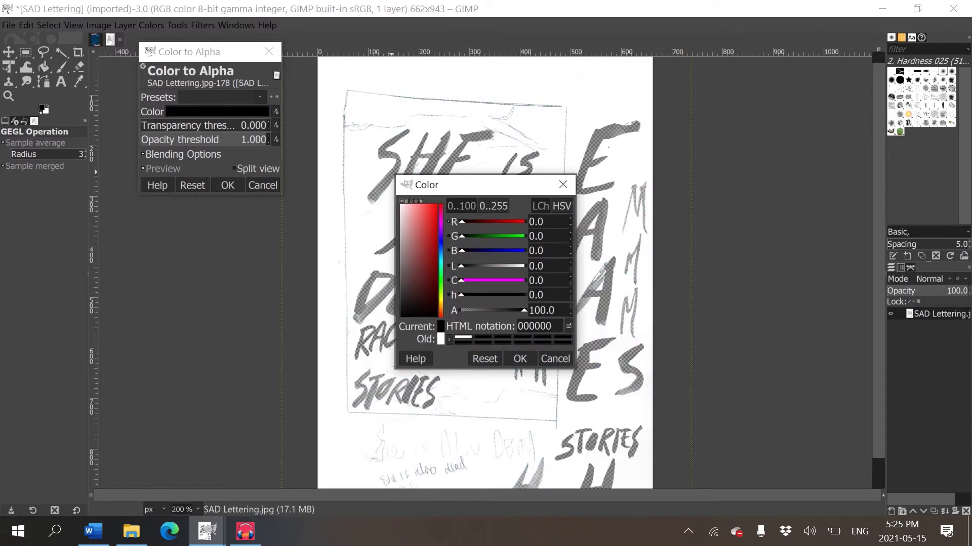
pyautogui.moveTo(480, 184); pyautogui.dragTo(167, 134)
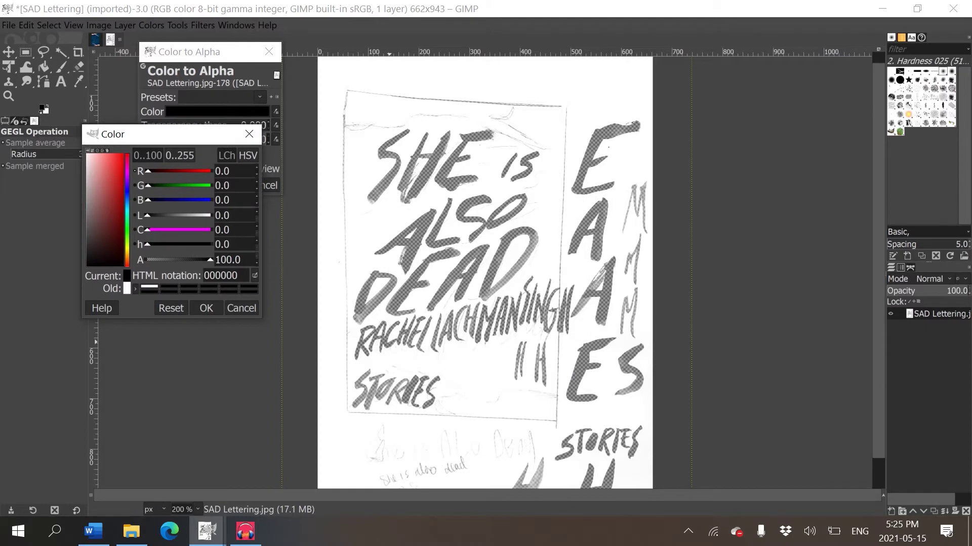
pyautogui.press('Return')
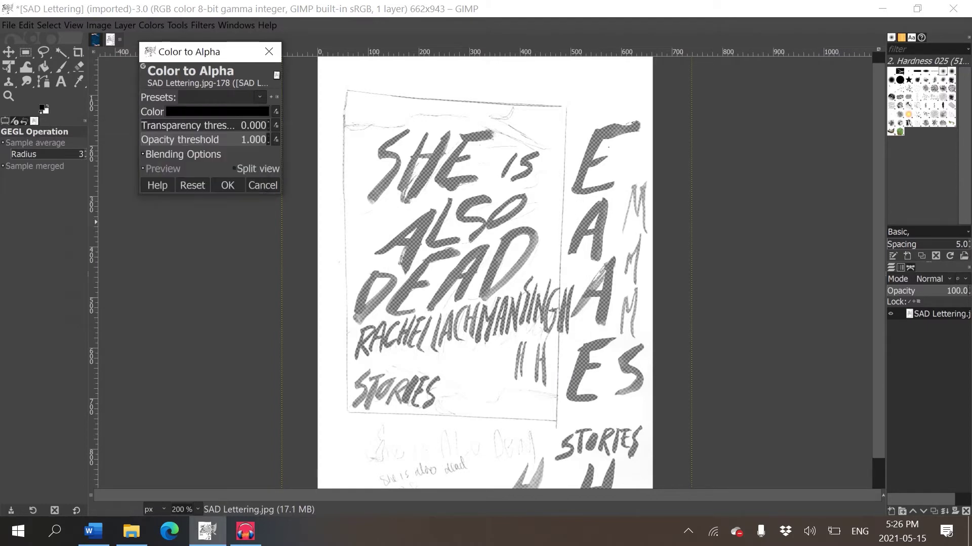
pyautogui.press('Return')
pyautogui.write('ffffff')
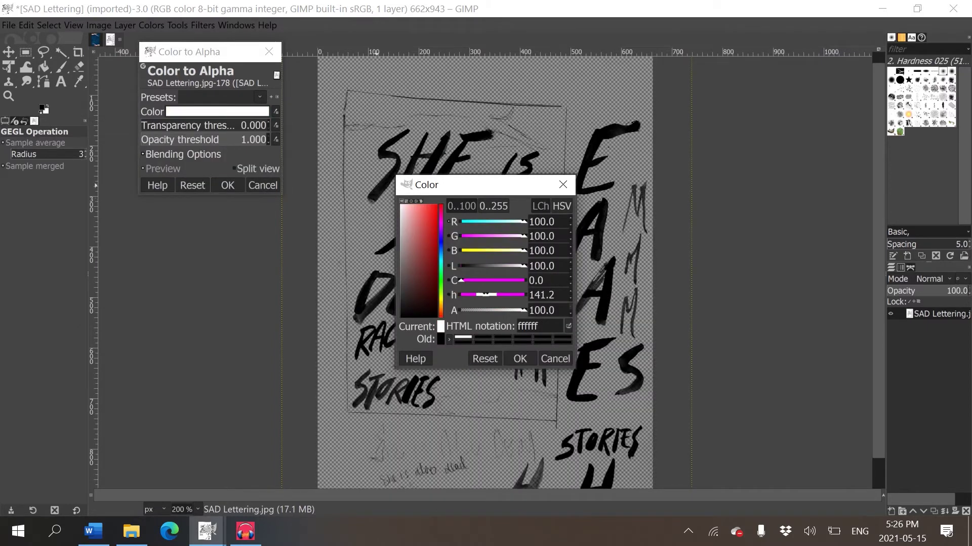
pyautogui.click(520, 359)
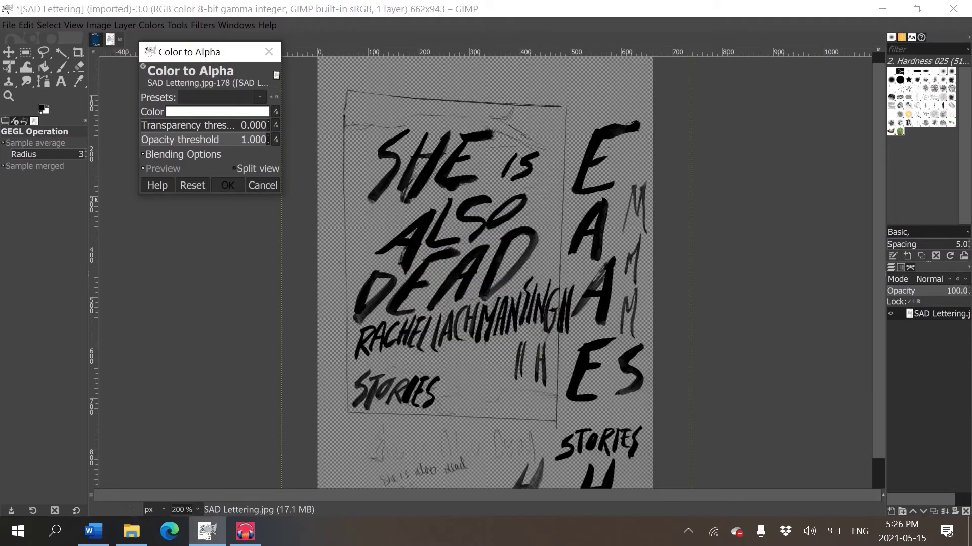
pyautogui.press('Return')
pyautogui.scroll(4, 545, 160)
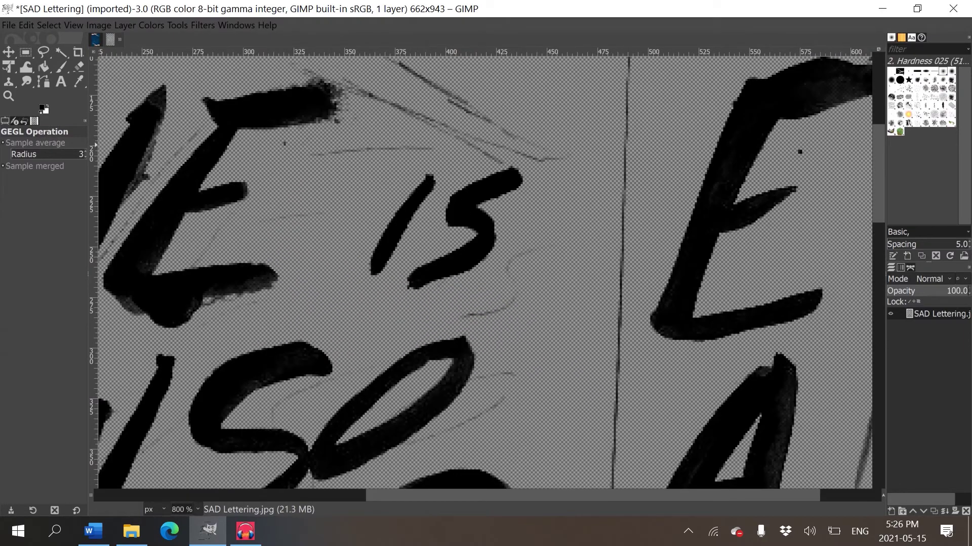
pyautogui.scroll(-6, 515, 210)
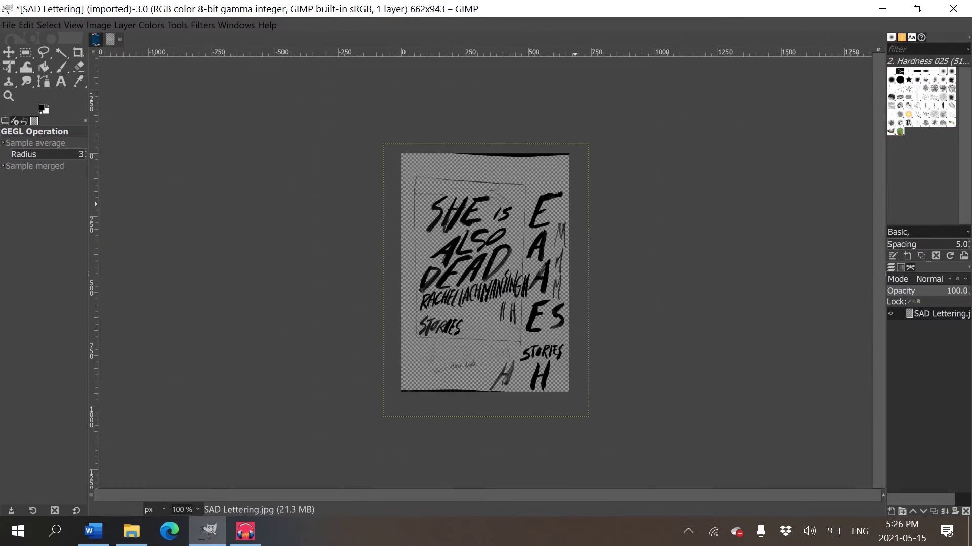
pyautogui.press('+')
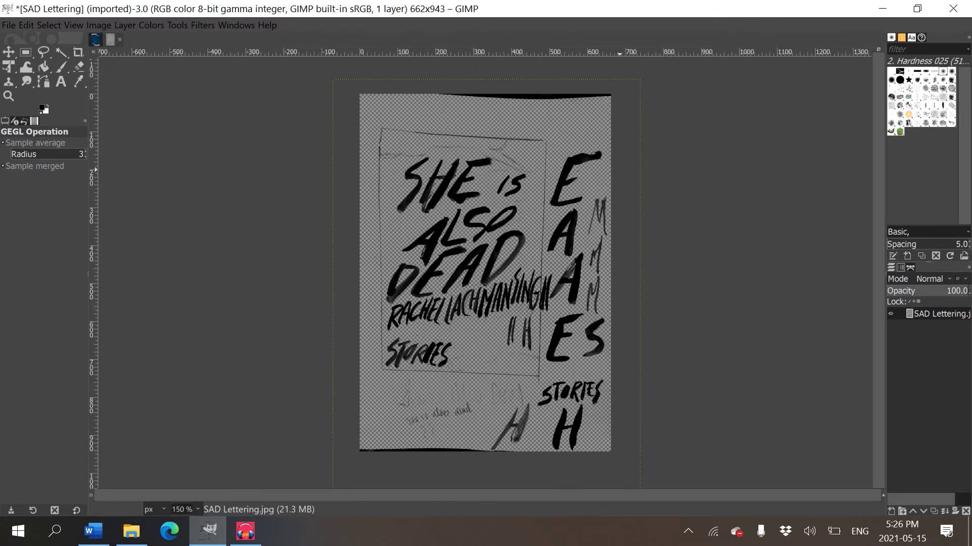
# - Erase the black strips along the page's top and bottom edges
pyautogui.click(79, 67)
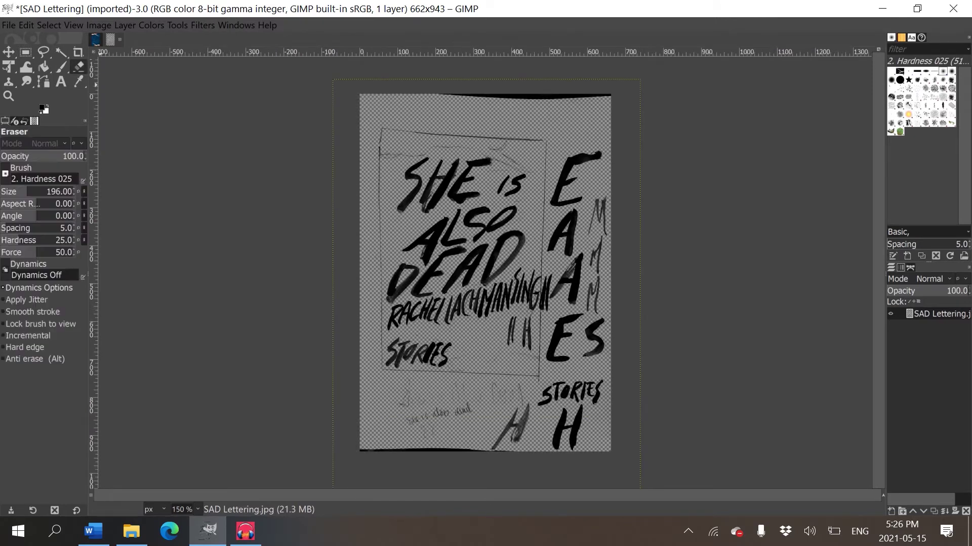
pyautogui.moveTo(429, 81); pyautogui.dragTo(622, 85)
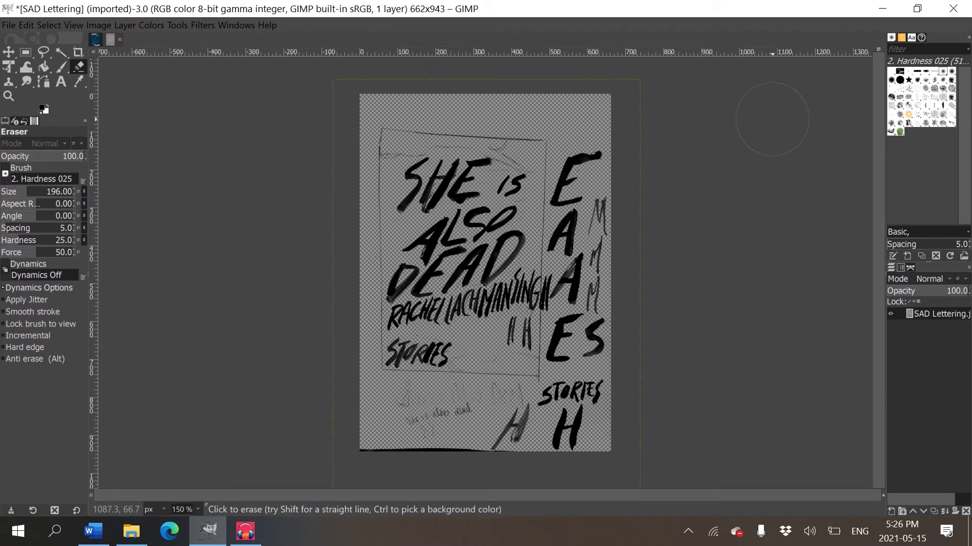
pyautogui.moveTo(354, 458)
pyautogui.mouseDown()
pyautogui.moveTo(444, 487)
pyautogui.moveTo(442, 458)
pyautogui.mouseUp()
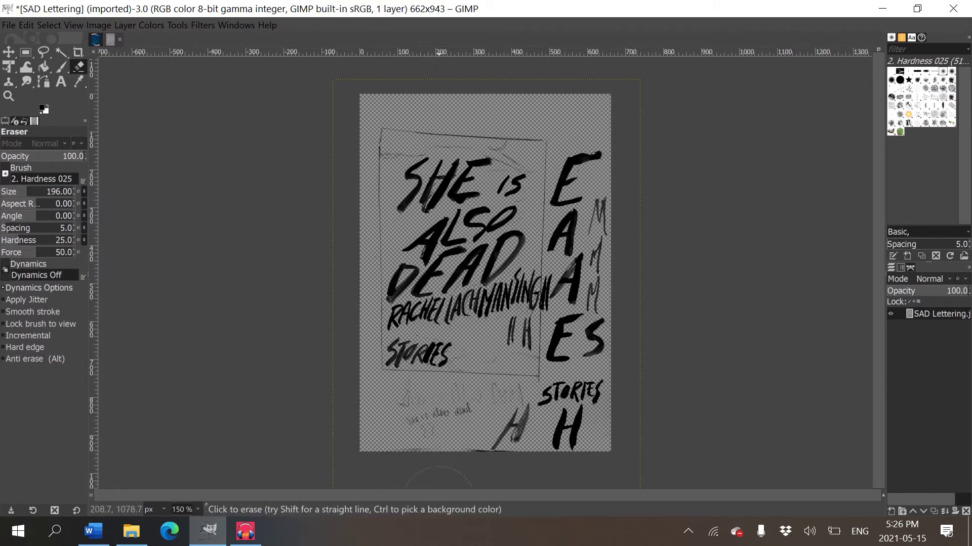
# - With a smaller eraser, remove the faint pencil 'dead' sketch near the page bottom
pyautogui.press('[')
pyautogui.press('[')
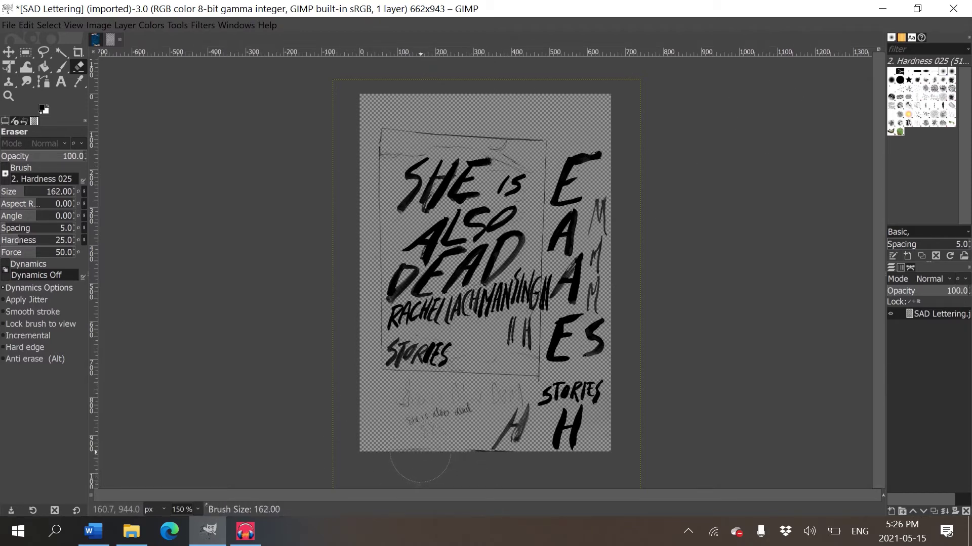
pyautogui.press('[')
pyautogui.press('[')
pyautogui.press('[')
pyautogui.moveTo(480, 451); pyautogui.dragTo(443, 413)
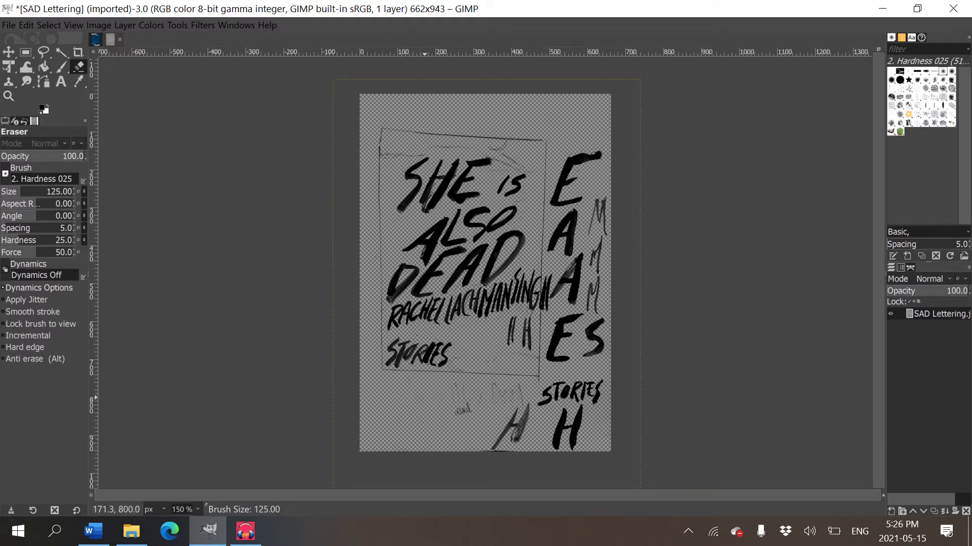
pyautogui.press('[')
pyautogui.press('[')
pyautogui.press('[')
pyautogui.press('[')
pyautogui.press('[')
pyautogui.press('[')
pyautogui.press('[')
pyautogui.press('[')
pyautogui.press('[')
pyautogui.press('[')
pyautogui.press('[')
pyautogui.press('[')
pyautogui.press('[')
pyautogui.press('[')
pyautogui.press('[')
pyautogui.press('[')
pyautogui.press('[')
pyautogui.press('[')
pyautogui.press('[')
pyautogui.press('[')
pyautogui.press('[')
pyautogui.press('3')
pyautogui.scroll(-8, 648, 85)
pyautogui.scroll(5, 101, 475)
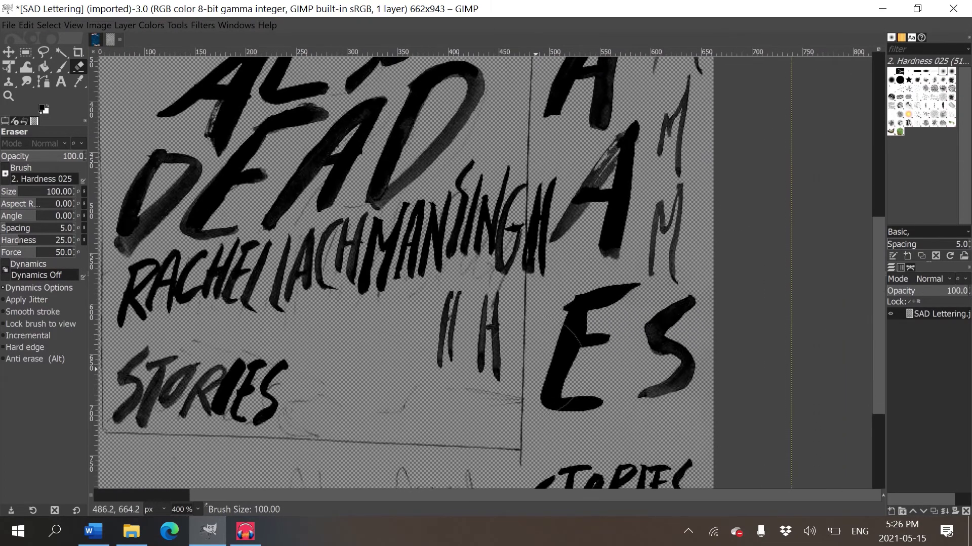
pyautogui.scroll(-6, 102, 474)
pyautogui.moveTo(390, 385); pyautogui.dragTo(428, 366)
# - Shrink the eraser to size 91 and inspect the author name lettering closely
pyautogui.press('[')
pyautogui.press('[')
pyautogui.press('[')
pyautogui.press('[')
pyautogui.press('[')
pyautogui.press('[')
pyautogui.press('[')
pyautogui.press('[')
pyautogui.press('[')
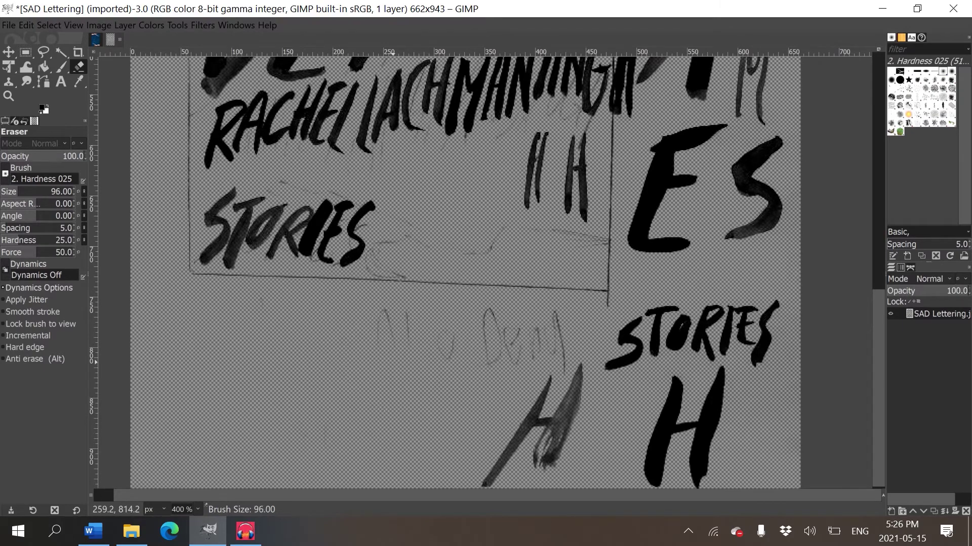
pyautogui.scroll(6, 486, 274)
pyautogui.hscroll(-1, 486, 273)
pyautogui.press('+')
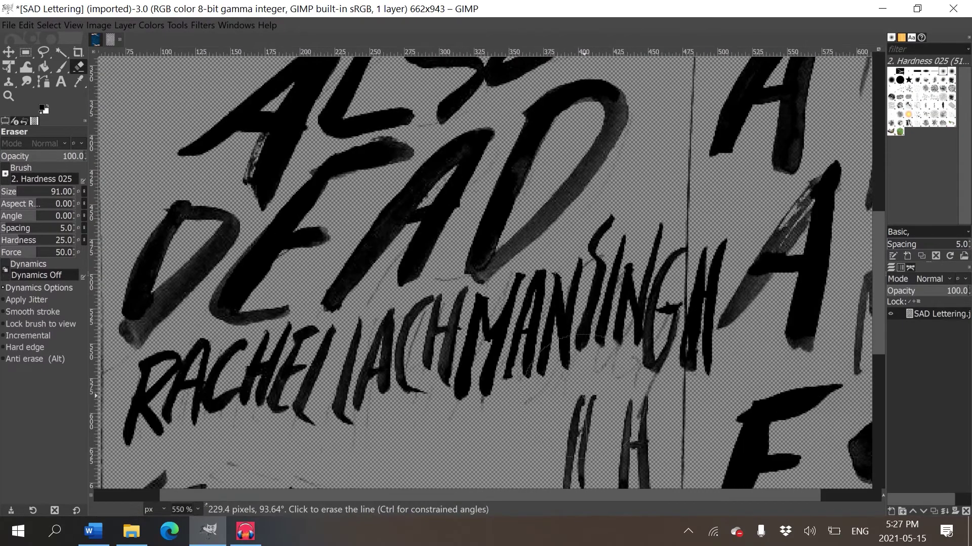
pyautogui.press('+')
pyautogui.press('-')
pyautogui.press('-')
pyautogui.press('-')
pyautogui.press('-')
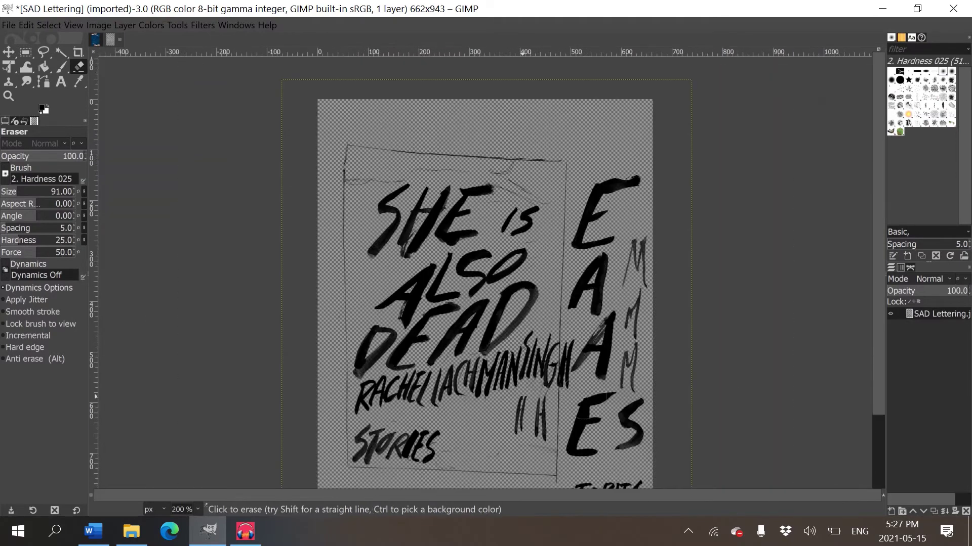
pyautogui.scroll(-3, 582, 337)
pyautogui.hscroll(1, 582, 337)
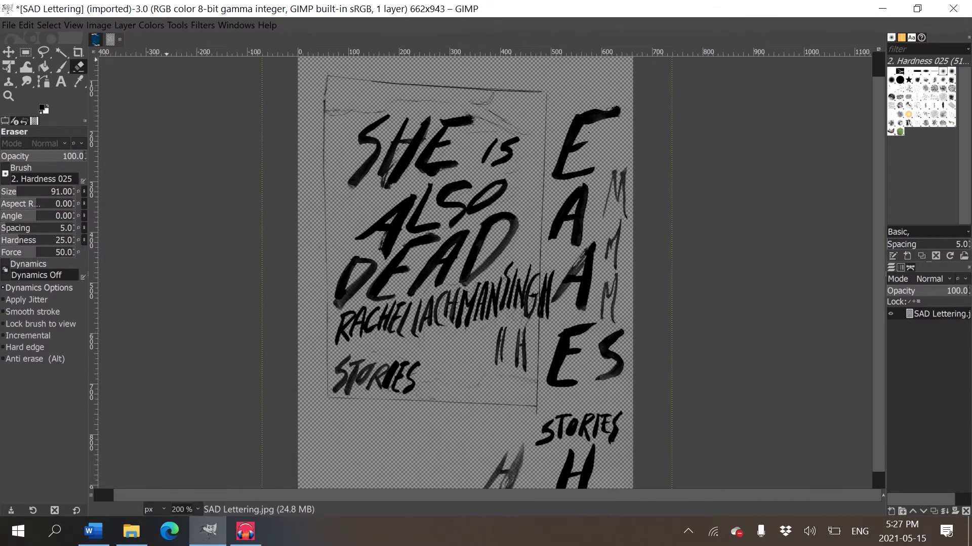
pyautogui.hotkey('alt', 'c')
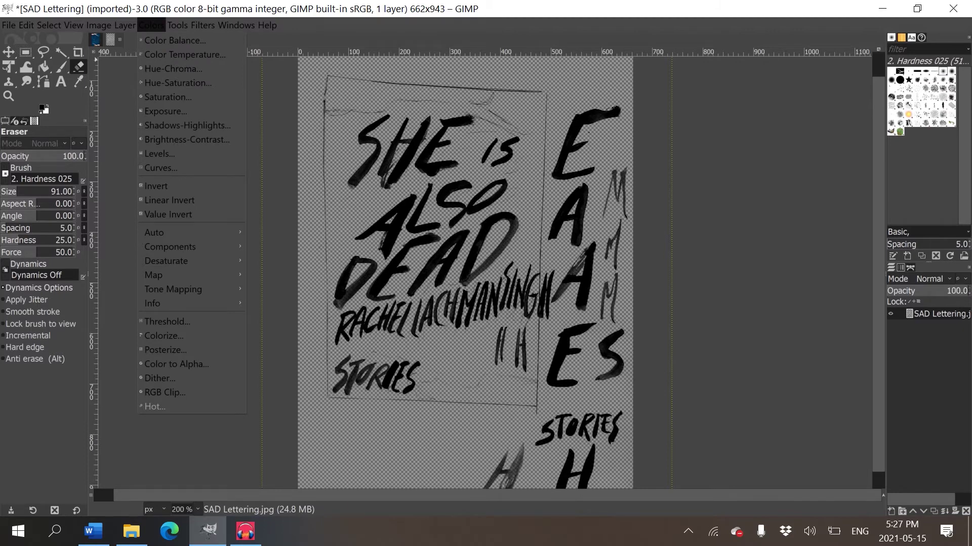
# - Invert the SAD Lettering colours so its black brush strokes become white
pyautogui.press('Down')
pyautogui.press('Down')
pyautogui.press('Down')
pyautogui.press('Down')
pyautogui.press('Down')
pyautogui.press('Down')
pyautogui.press('Down')
pyautogui.press('Down')
pyautogui.press('Down')
pyautogui.press('Down')
pyautogui.press('Down')
pyautogui.press('Down')
pyautogui.press('Down')
pyautogui.press('Down')
pyautogui.press('Down')
pyautogui.press('Down')
pyautogui.press('Down')
pyautogui.press('Down')
pyautogui.press('Down')
pyautogui.press('Down')
pyautogui.press('Down')
pyautogui.press('Up')
pyautogui.press('Up')
pyautogui.press('Up')
pyautogui.press('Up')
pyautogui.press('Up')
pyautogui.press('Up')
pyautogui.press('Up')
pyautogui.press('Up')
pyautogui.press('Up')
pyautogui.press('Up')
pyautogui.press('Up')
pyautogui.press('Return')
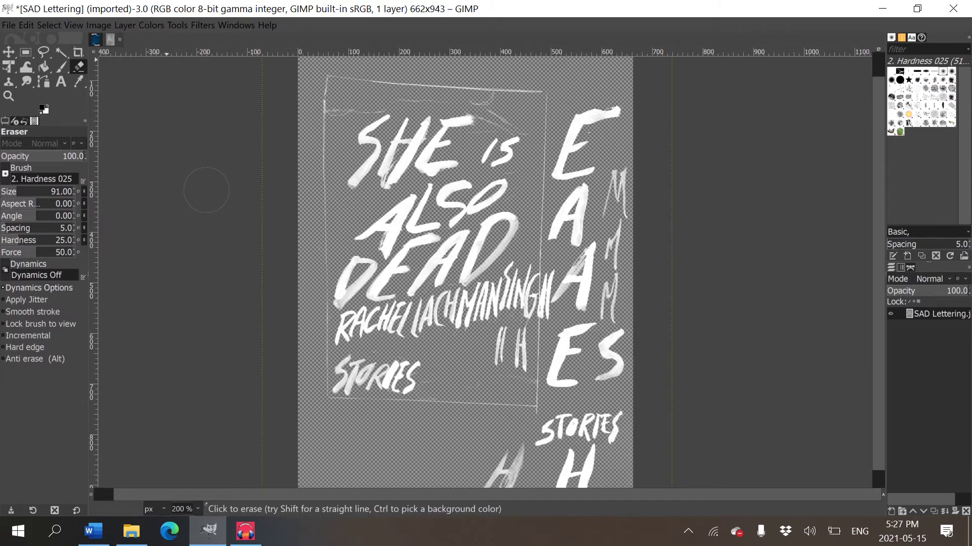
pyautogui.press('+')
pyautogui.press('+')
pyautogui.press('+')
pyautogui.press('+')
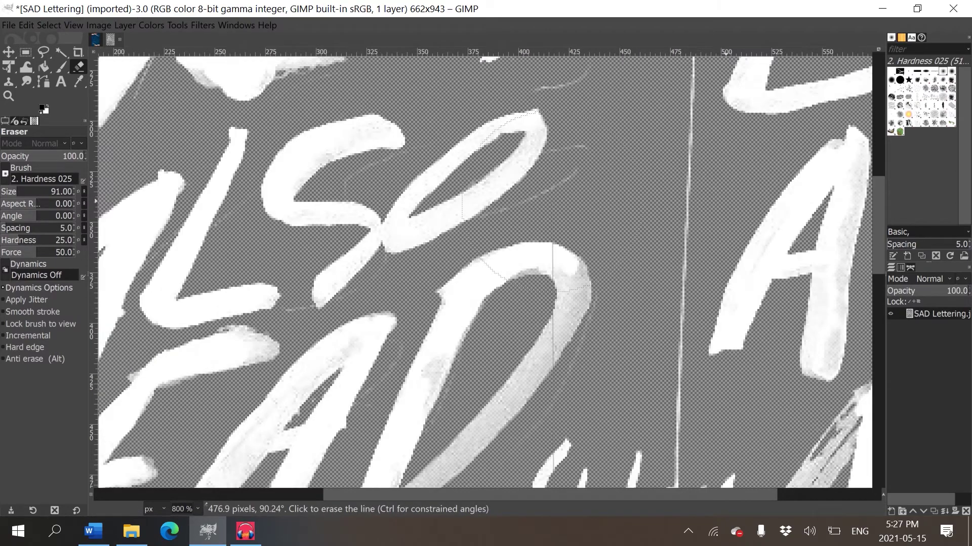
pyautogui.press('-')
pyautogui.press('-')
pyautogui.press('-')
pyautogui.press('-')
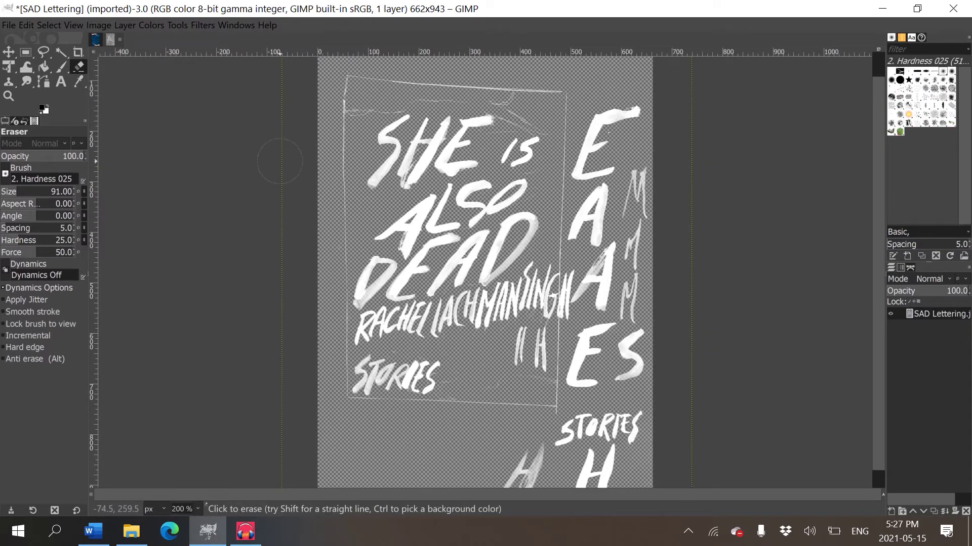
pyautogui.click(96, 40)
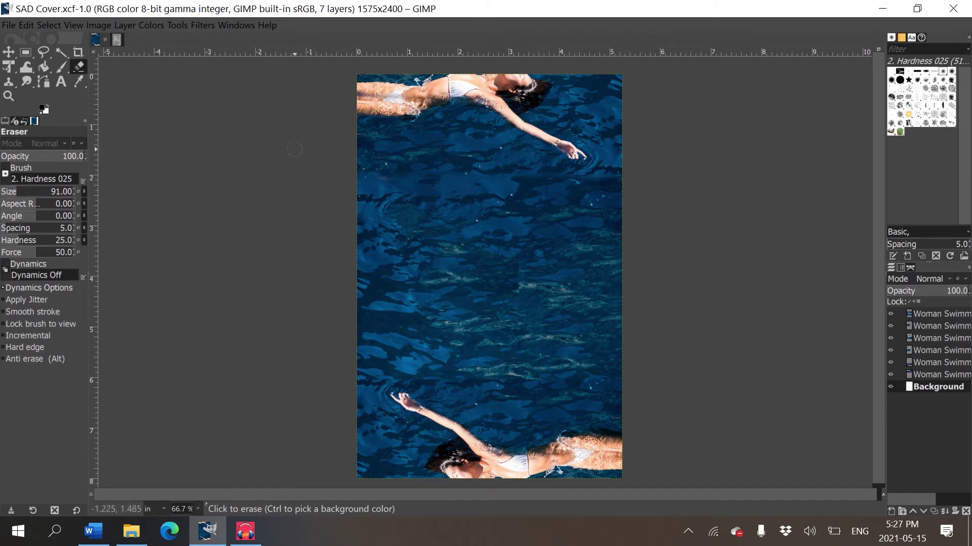
pyautogui.click(116, 39)
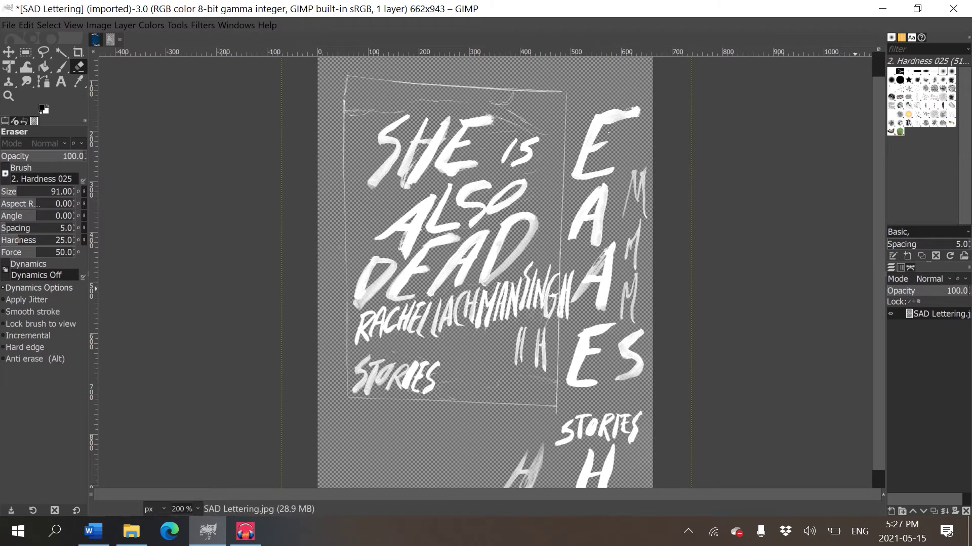
pyautogui.scroll(-1, 823, 220)
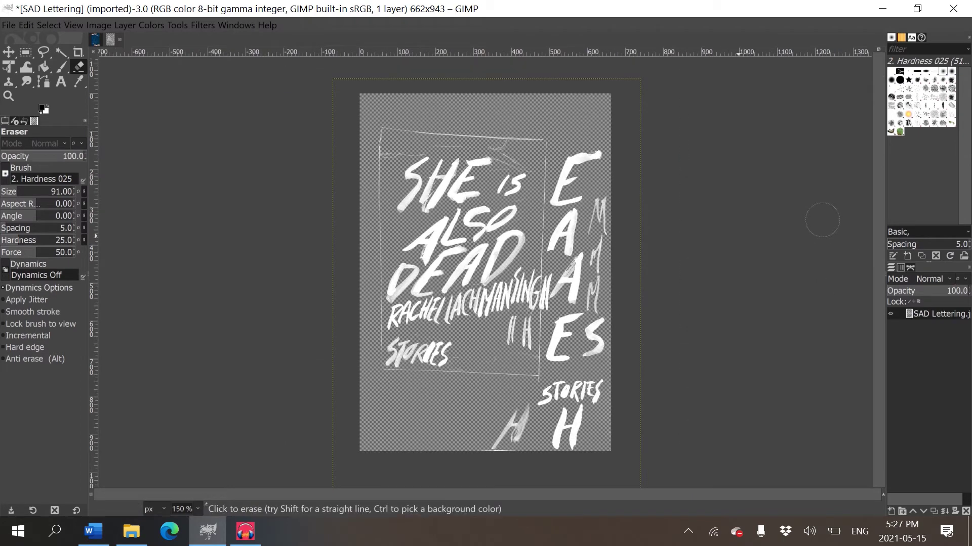
# - Copy the white lettering and paste it into SAD Cover above the top swimmer layer
pyautogui.hotkey('ctrl', 'c')
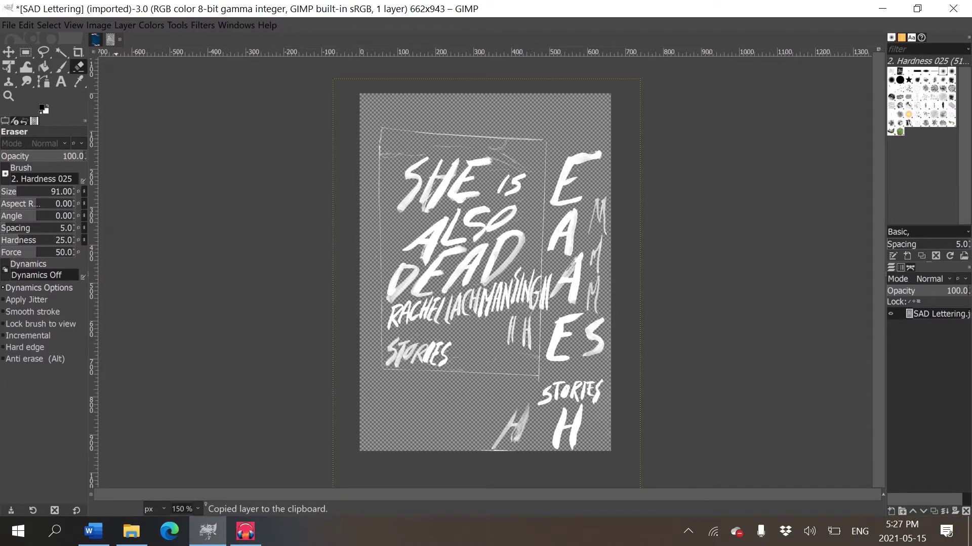
pyautogui.hotkey('ctrl', 'Tab')
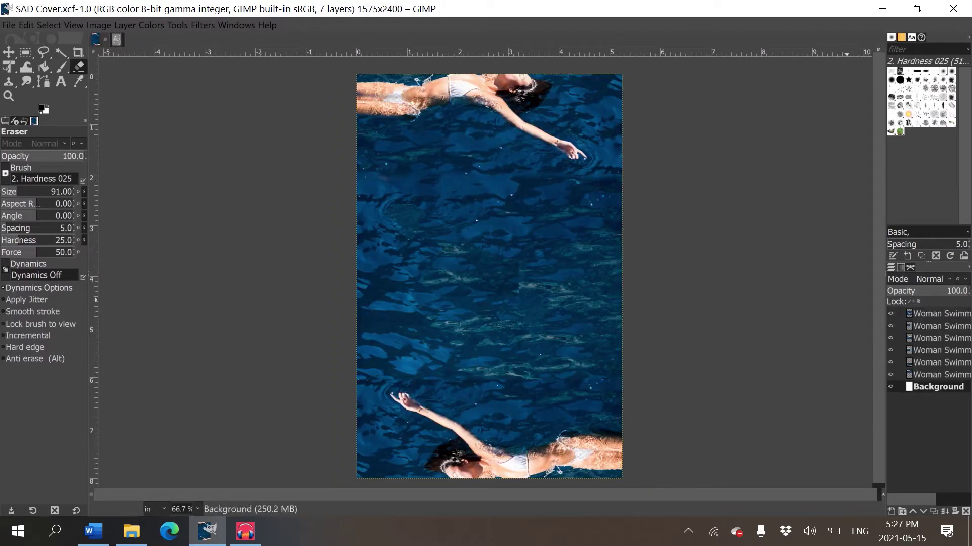
pyautogui.press('Home')
pyautogui.hotkey('ctrl', 'v')
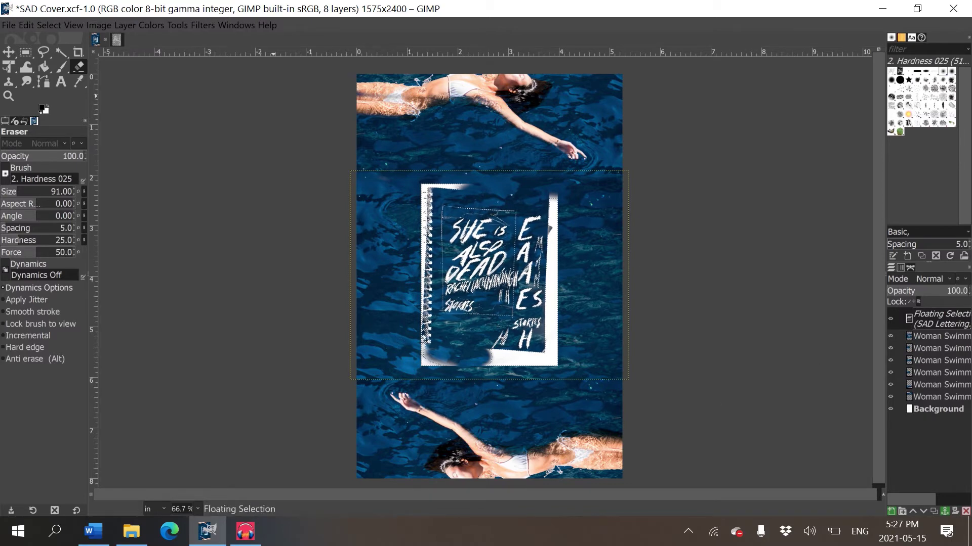
pyautogui.click(8, 51)
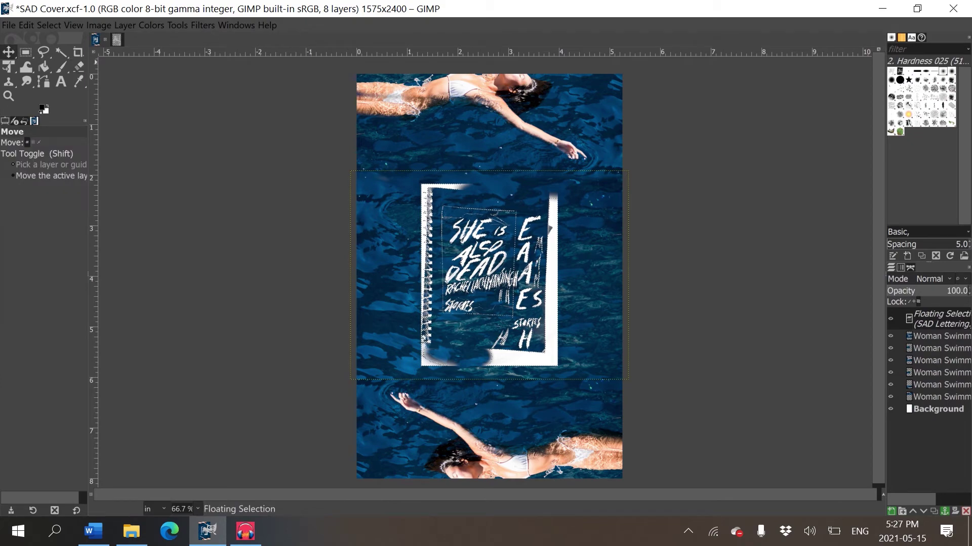
pyautogui.press('+')
pyautogui.press('+')
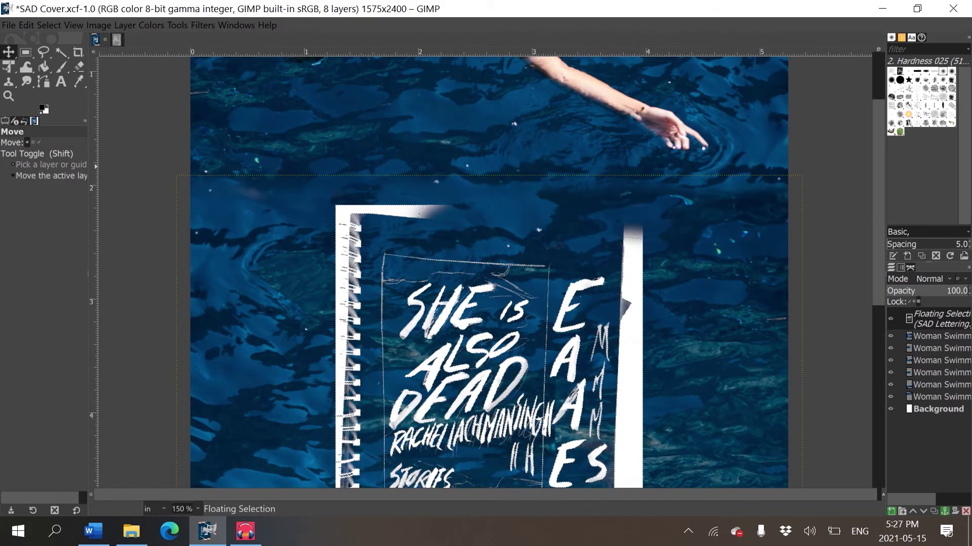
pyautogui.scroll(-4, 486, 268)
pyautogui.scroll(-2, 486, 268)
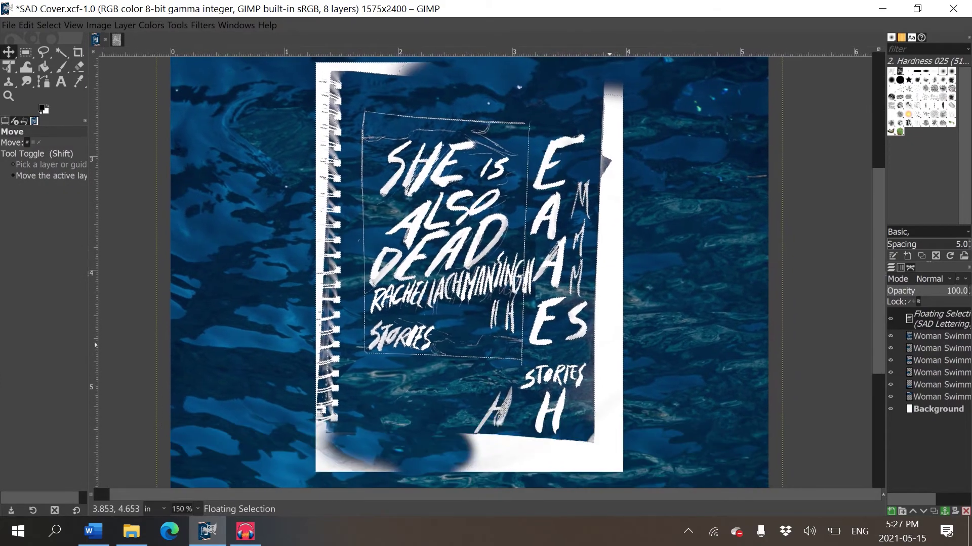
# - Convert the floating pasted lettering into its own new layer
pyautogui.rightClick(938, 318)
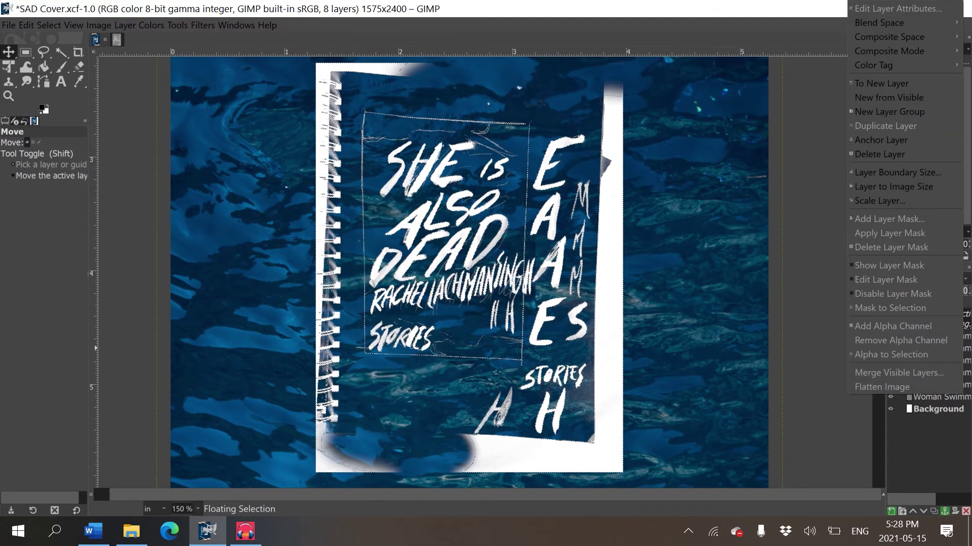
pyautogui.press('Escape')
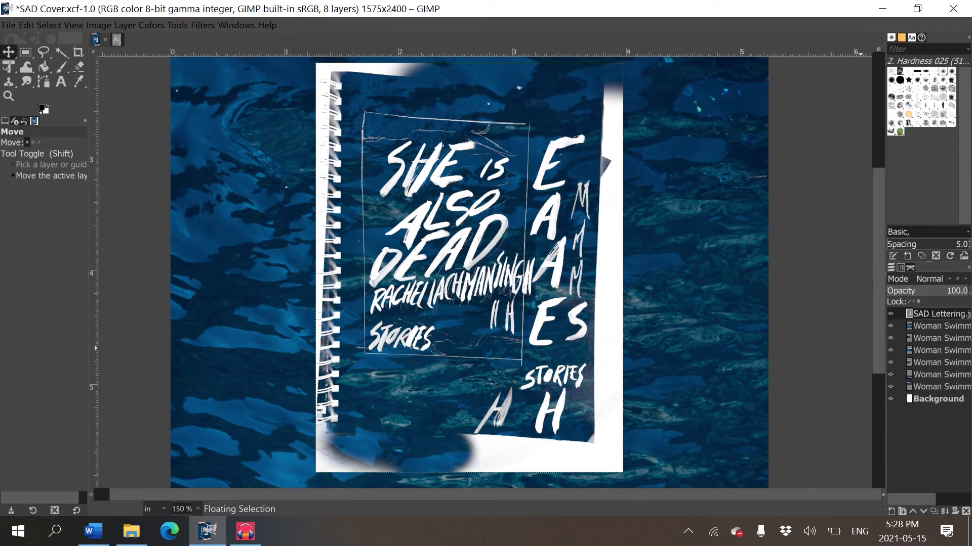
pyautogui.rightClick(939, 319)
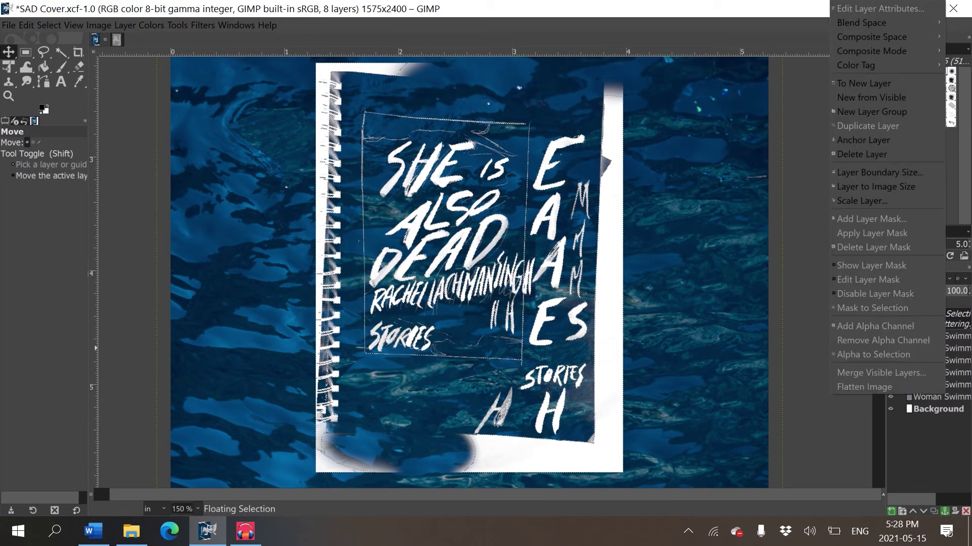
pyautogui.click(862, 83)
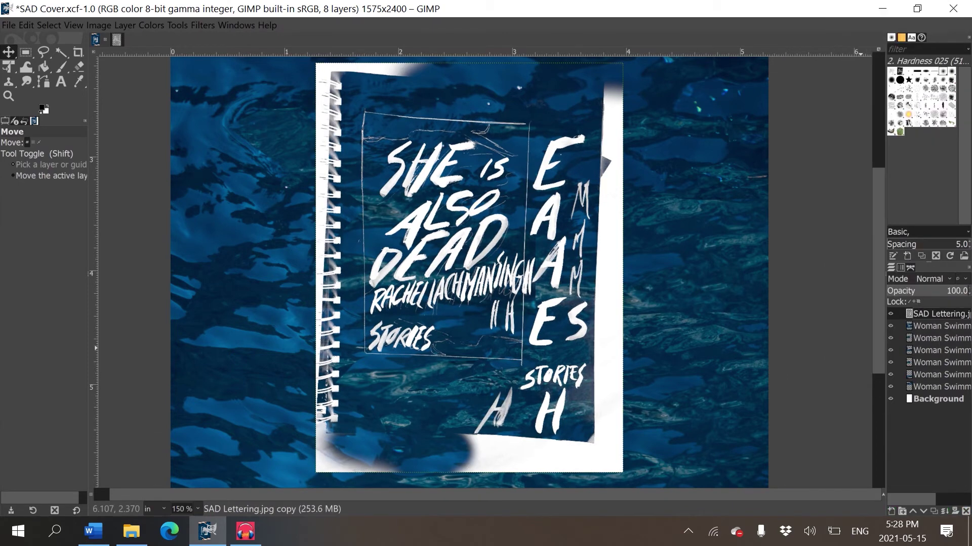
# - Erase the spiral-binding strip and stray white strips beside the lower lettering
pyautogui.press('e')
pyautogui.hotkey('shift', 'e')
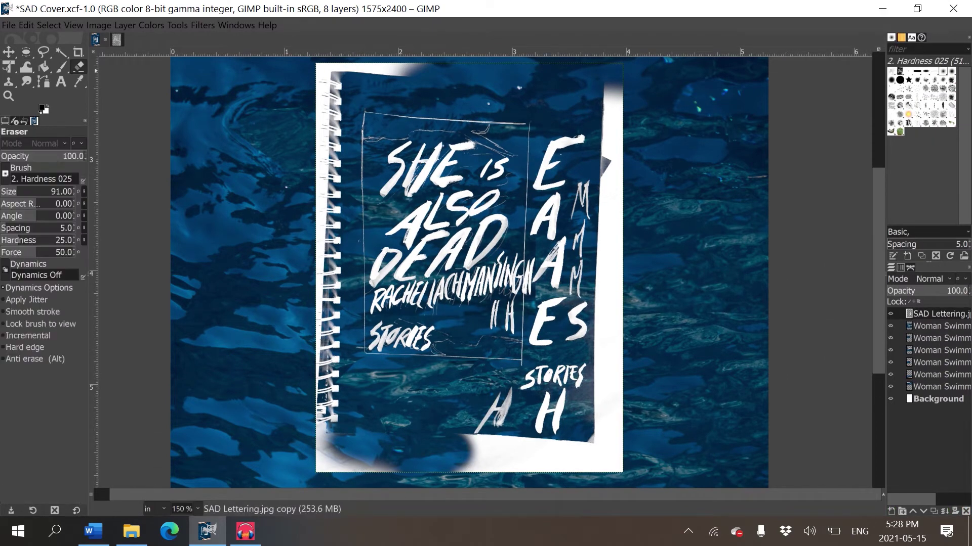
pyautogui.moveTo(324, 350)
pyautogui.mouseDown()
pyautogui.moveTo(325, 265)
pyautogui.moveTo(345, 302)
pyautogui.moveTo(314, 236)
pyautogui.moveTo(338, 474)
pyautogui.moveTo(298, 482)
pyautogui.moveTo(495, 474)
pyautogui.moveTo(515, 464)
pyautogui.moveTo(295, 464)
pyautogui.moveTo(362, 476)
pyautogui.moveTo(530, 462)
pyautogui.moveTo(637, 471)
pyautogui.moveTo(524, 472)
pyautogui.moveTo(575, 461)
pyautogui.moveTo(521, 458)
pyautogui.mouseUp()
pyautogui.moveTo(603, 367)
pyautogui.mouseDown()
pyautogui.moveTo(615, 420)
pyautogui.moveTo(608, 439)
pyautogui.mouseUp()
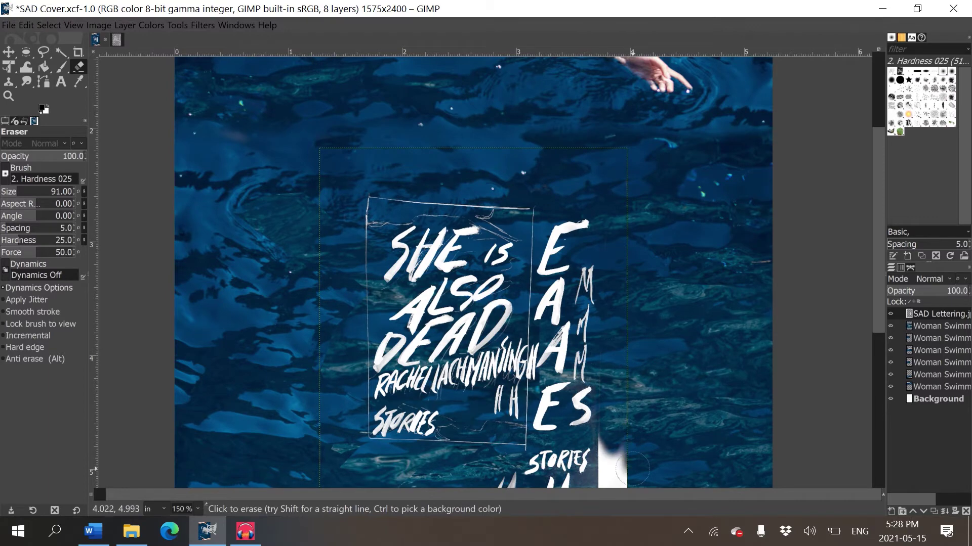
pyautogui.scroll(-5, 680, 297)
pyautogui.moveTo(642, 215)
pyautogui.mouseDown()
pyautogui.moveTo(646, 271)
pyautogui.moveTo(632, 188)
pyautogui.moveTo(642, 307)
pyautogui.moveTo(630, 220)
pyautogui.moveTo(640, 291)
pyautogui.moveTo(607, 381)
pyautogui.moveTo(609, 308)
pyautogui.moveTo(639, 266)
pyautogui.mouseUp()
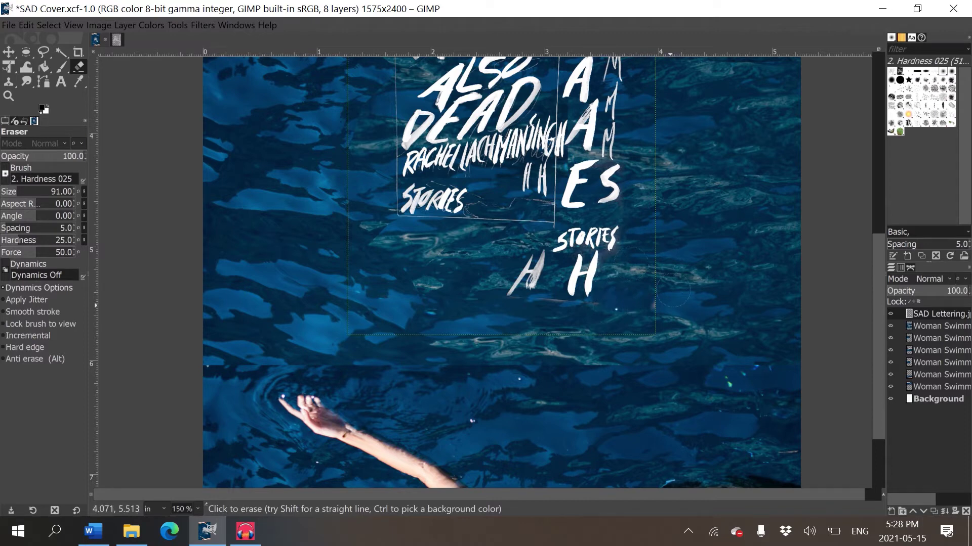
pyautogui.scroll(5, 552, 306)
pyautogui.hscroll(1, 734, 419)
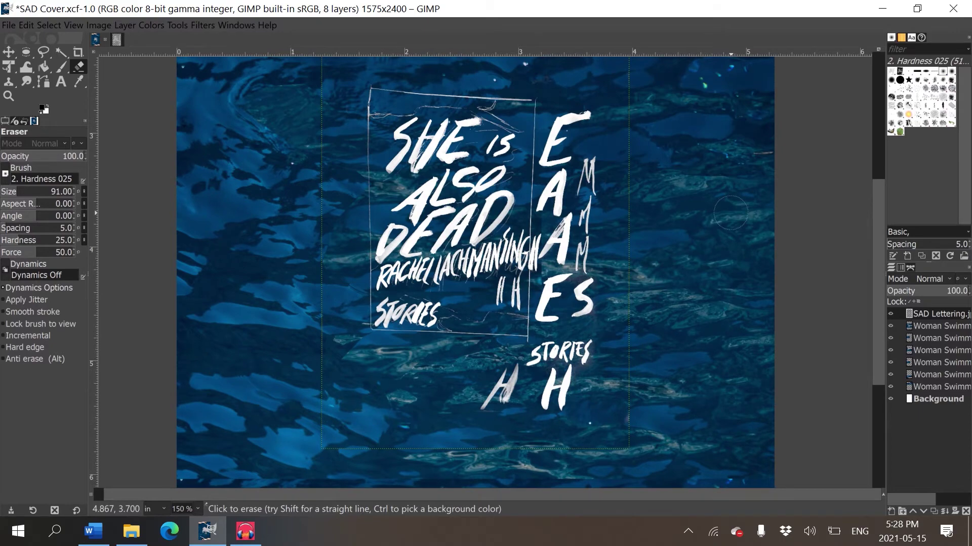
pyautogui.scroll(-2, 734, 420)
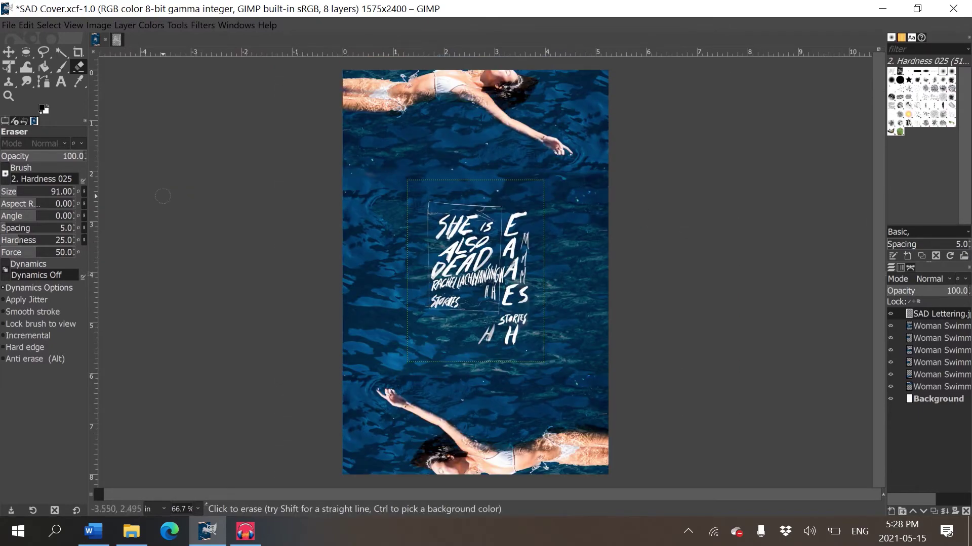
# - Scale the lettering layer about 2.9× around its centre and move it over the cover's middle
pyautogui.click(9, 67)
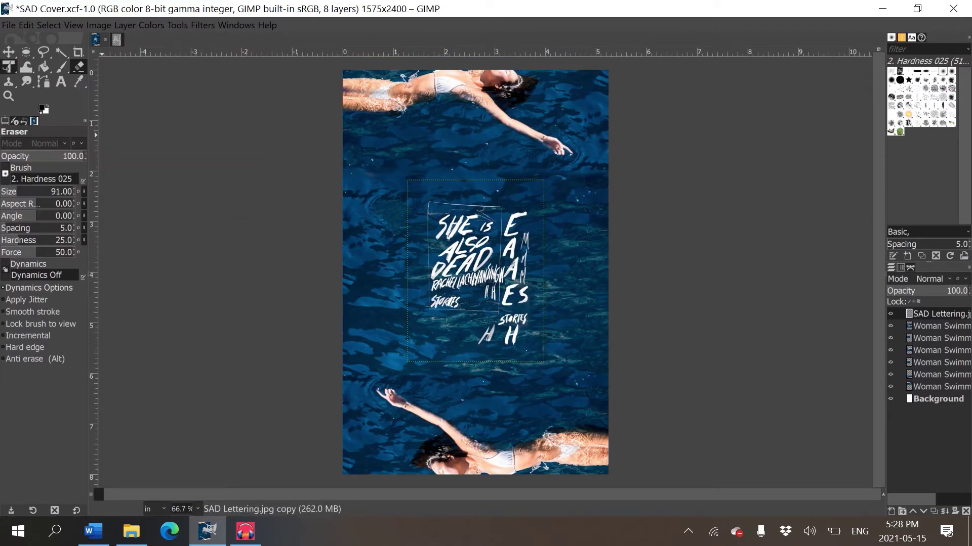
pyautogui.click(466, 249)
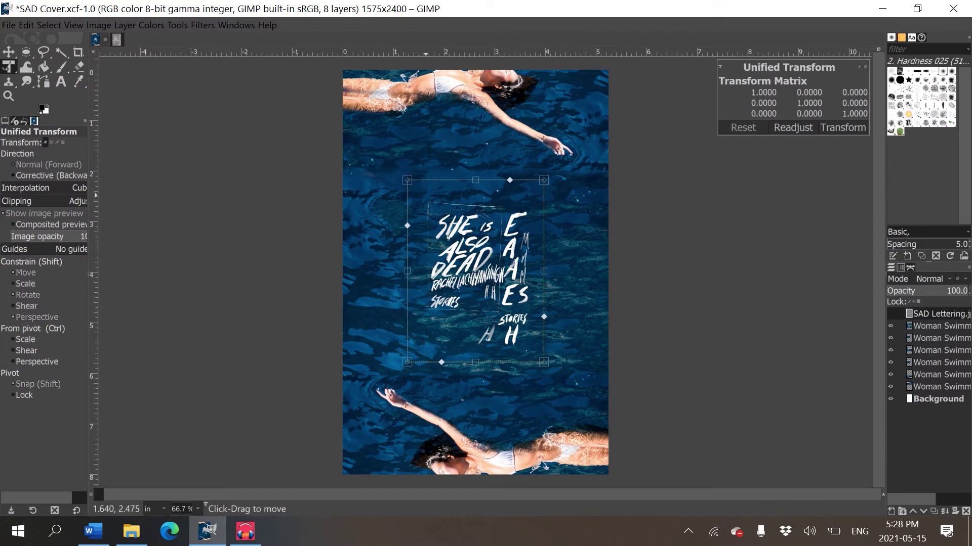
pyautogui.moveTo(407, 180); pyautogui.dragTo(256, 96)
pyautogui.hotkey('ctrl', 'z')
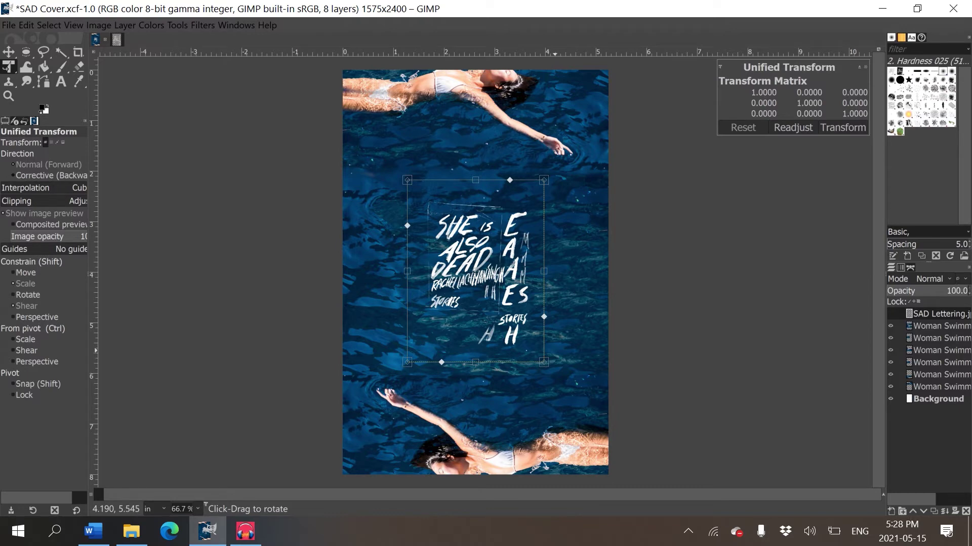
pyautogui.press('ctrl')
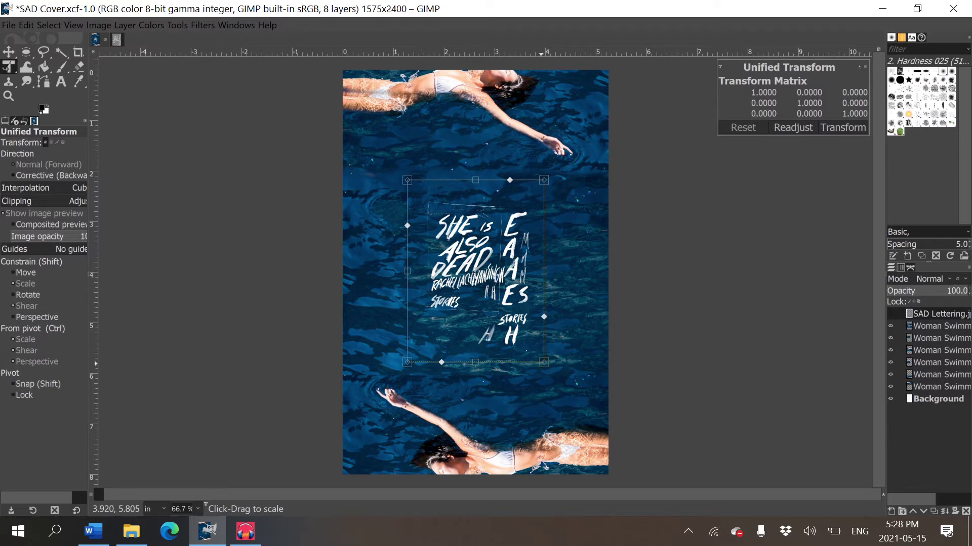
pyautogui.moveTo(541, 365); pyautogui.dragTo(834, 524)
pyautogui.press('Return')
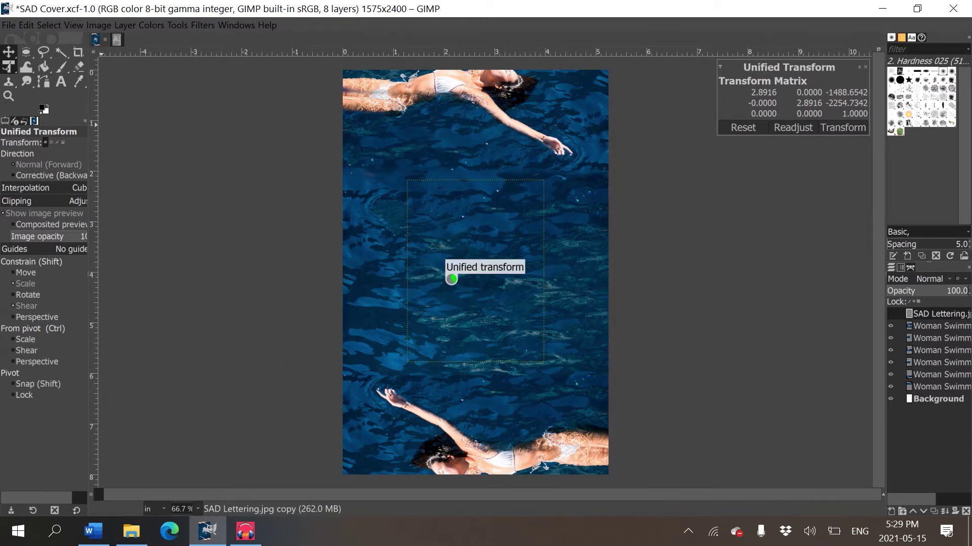
pyautogui.press('m')
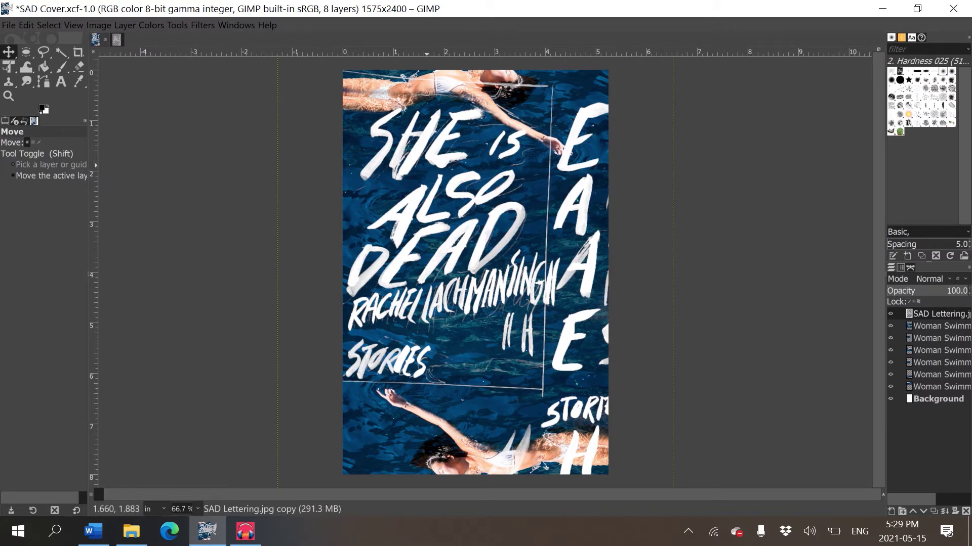
pyautogui.moveTo(491, 200); pyautogui.dragTo(493, 218)
# - Shrink the lettering layer from its bottom-right corner with Unified Transform
pyautogui.press('z')
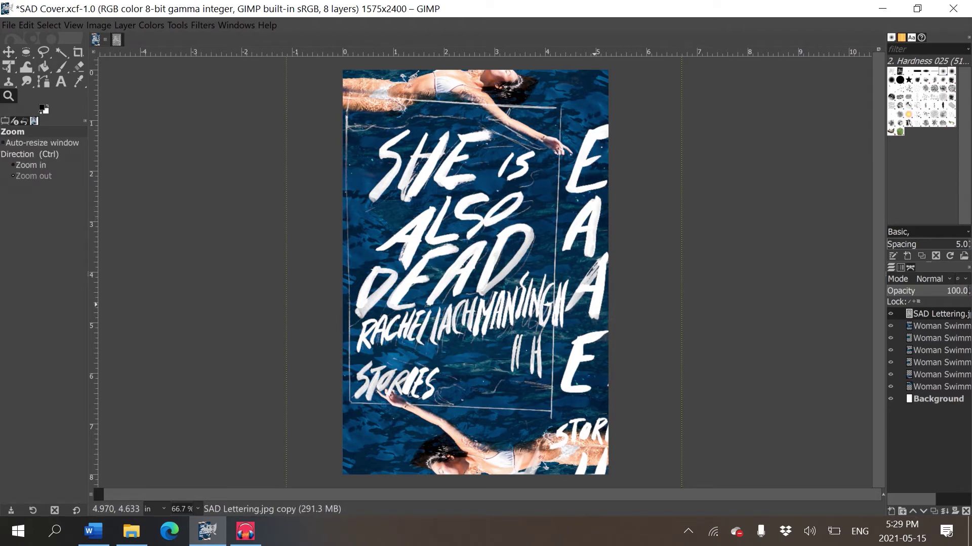
pyautogui.hotkey('ctrl', 'z')
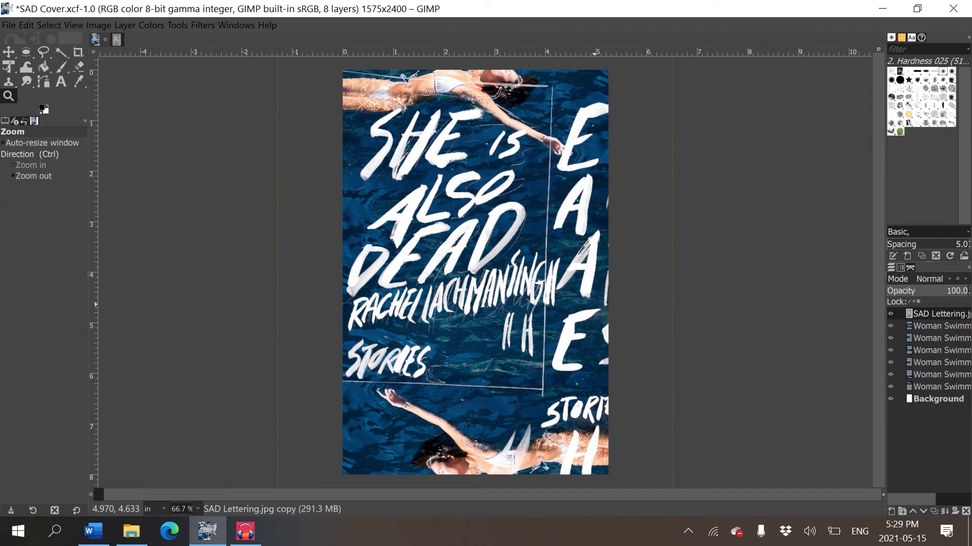
pyautogui.hotkey('shift', 't')
pyautogui.click(641, 265)
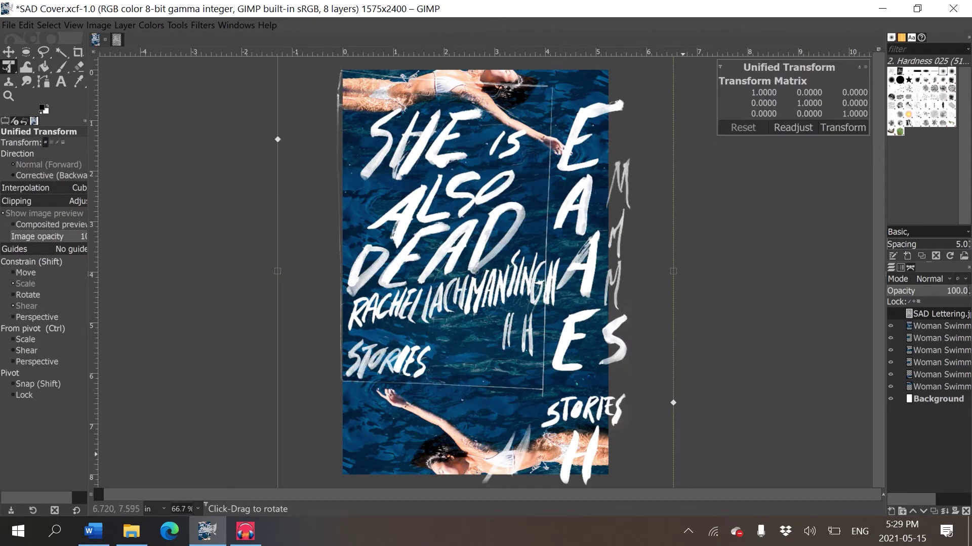
pyautogui.press('-')
pyautogui.moveTo(623, 469); pyautogui.dragTo(645, 465)
pyautogui.hotkey('ctrl', 'z')
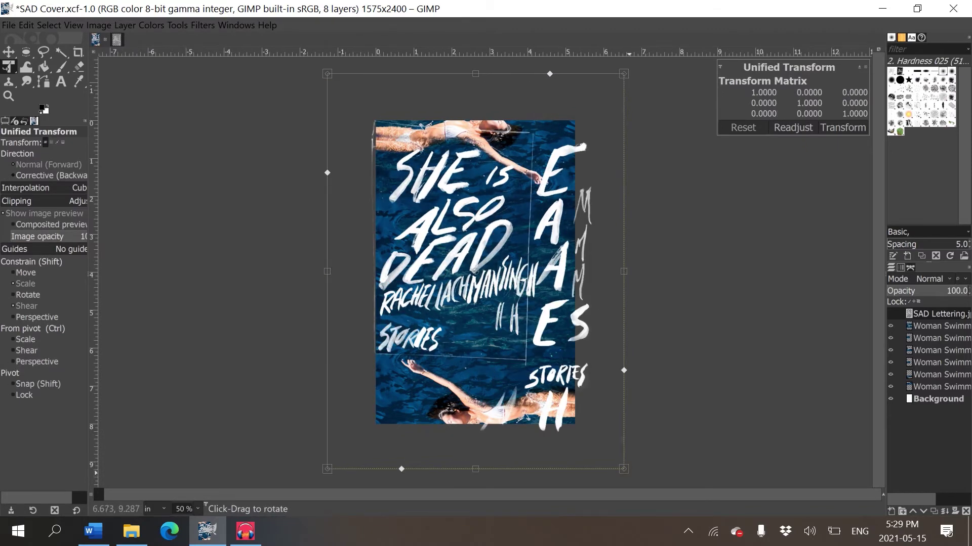
pyautogui.rightClick(628, 310)
pyautogui.press('Escape')
pyautogui.moveTo(623, 469); pyautogui.dragTo(508, 373)
pyautogui.hotkey('ctrl', 'z')
pyautogui.moveTo(624, 469); pyautogui.dragTo(540, 426)
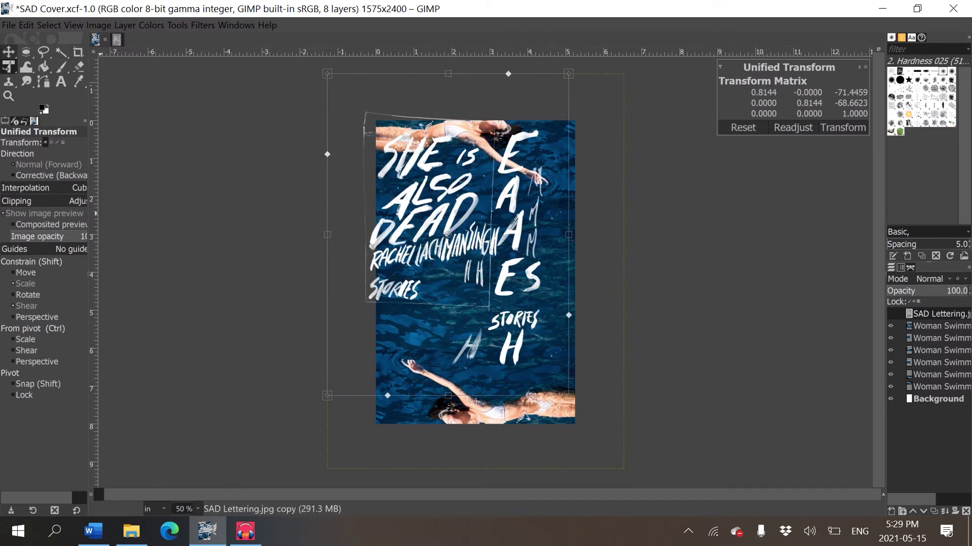
pyautogui.click(9, 52)
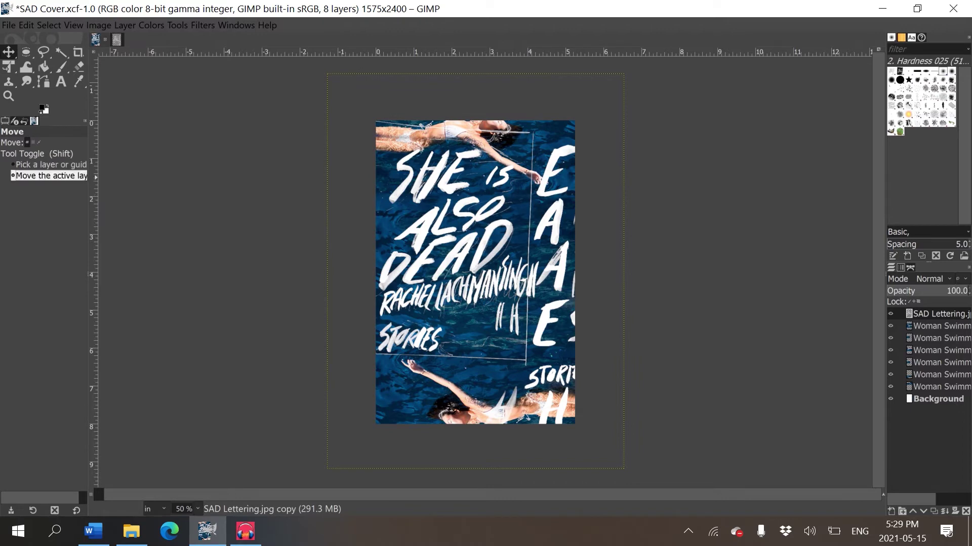
# - Reduce the lettering slightly more and move it right and down between the swimmers
pyautogui.press('shift')
pyautogui.press('shift')
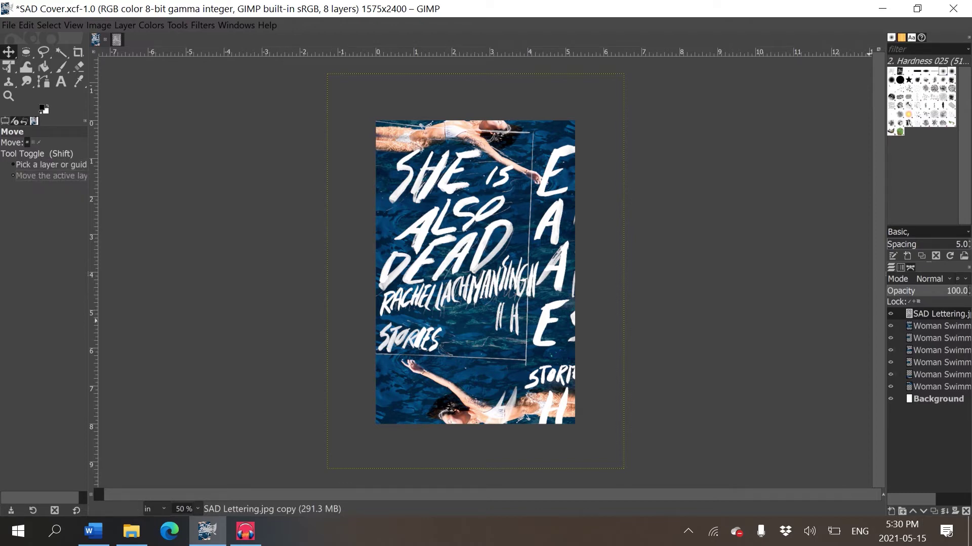
pyautogui.moveTo(473, 226); pyautogui.dragTo(475, 228)
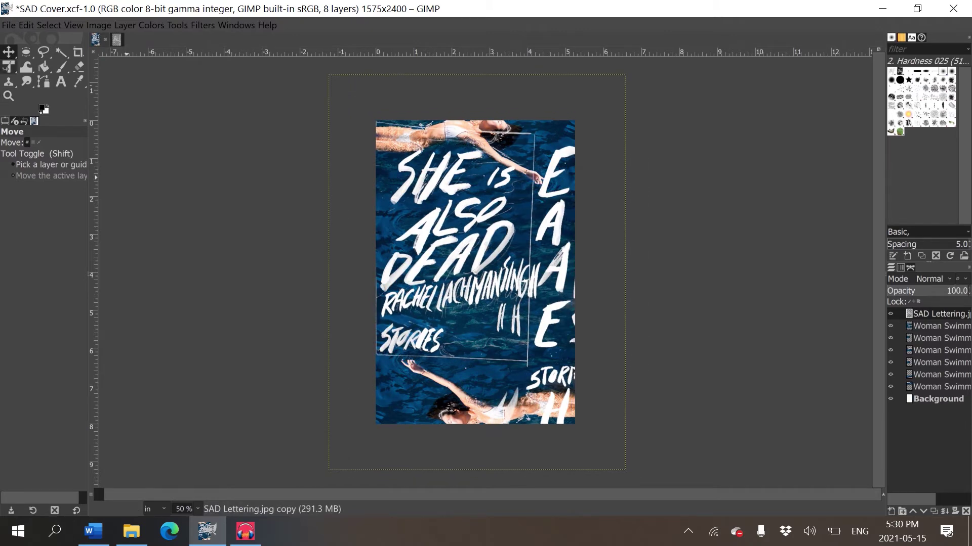
pyautogui.click(9, 66)
pyautogui.click(476, 304)
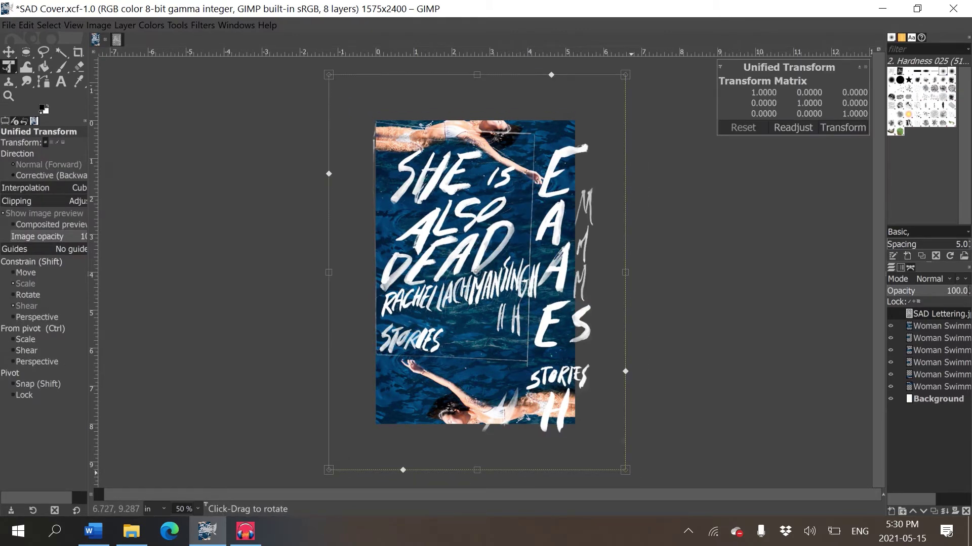
pyautogui.moveTo(625, 470); pyautogui.dragTo(590, 424)
pyautogui.press('Return')
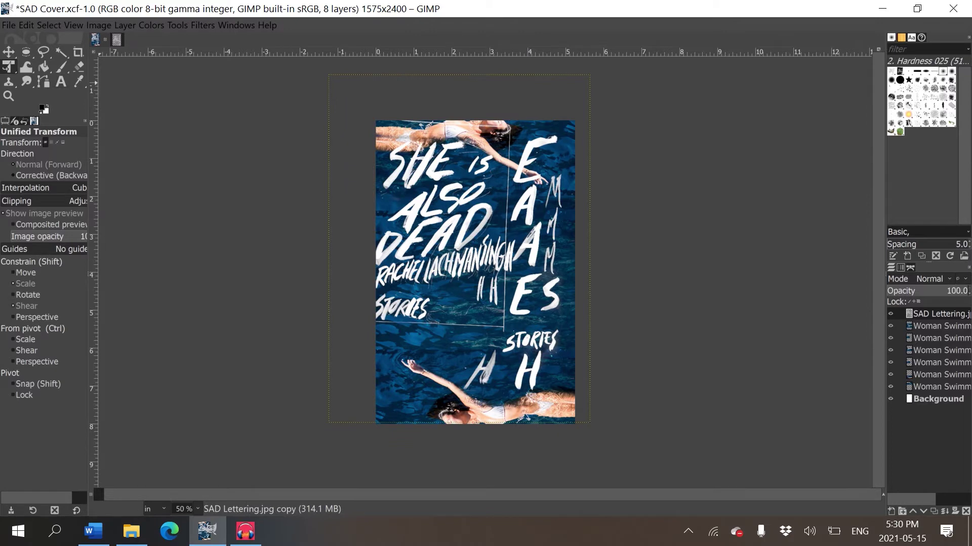
pyautogui.click(8, 52)
pyautogui.moveTo(242, 149); pyautogui.dragTo(263, 170)
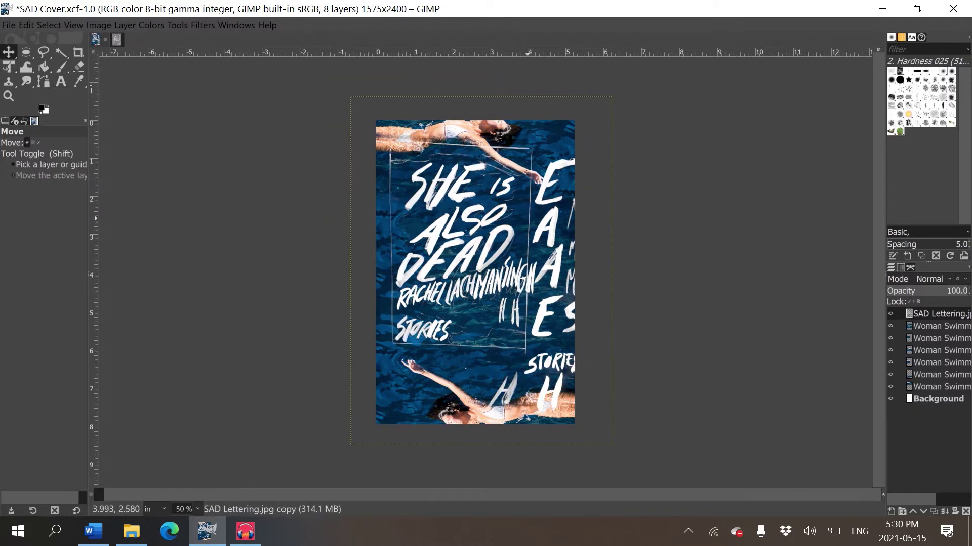
# - With a 101 eraser, erase the thin white and grey sketch lines across the top swimmer's arm and legs
pyautogui.scroll(4, 454, 206)
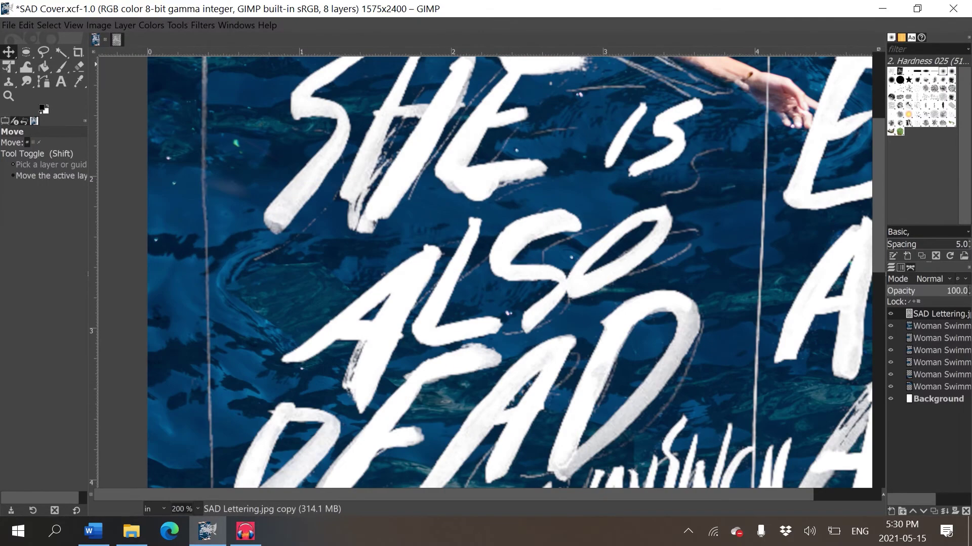
pyautogui.scroll(-3, 453, 205)
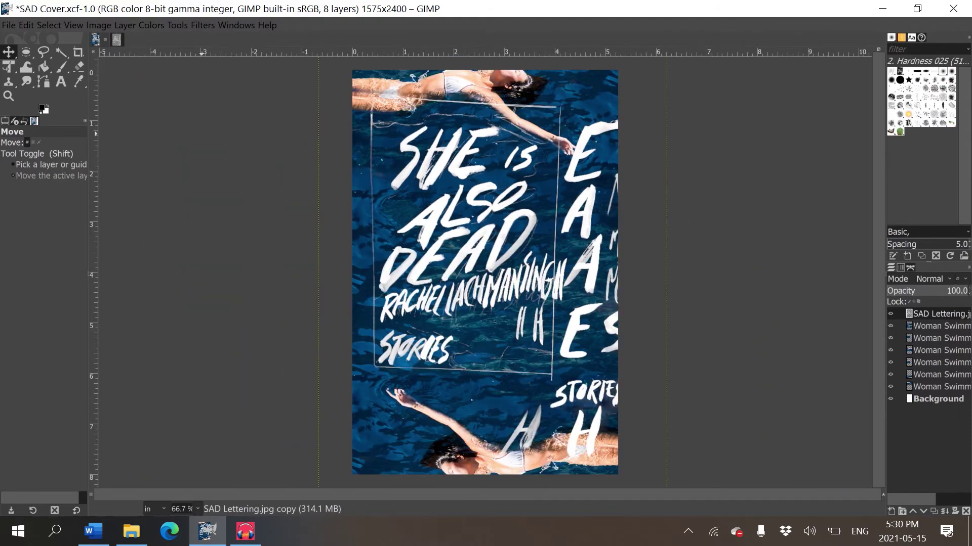
pyautogui.scroll(1, 489, 171)
pyautogui.press('e')
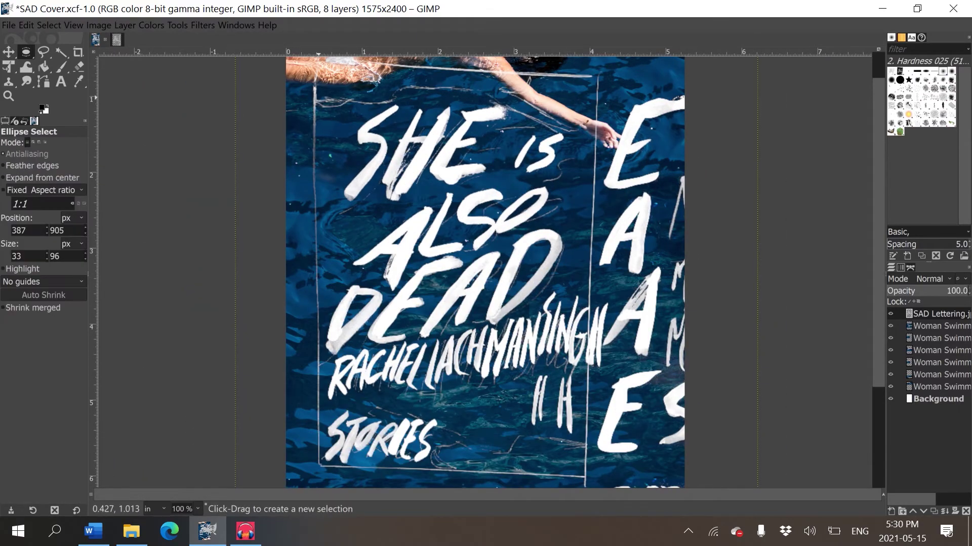
pyautogui.scroll(3, 485, 273)
pyautogui.hscroll(-2, 485, 273)
pyautogui.hotkey('shift', 'e')
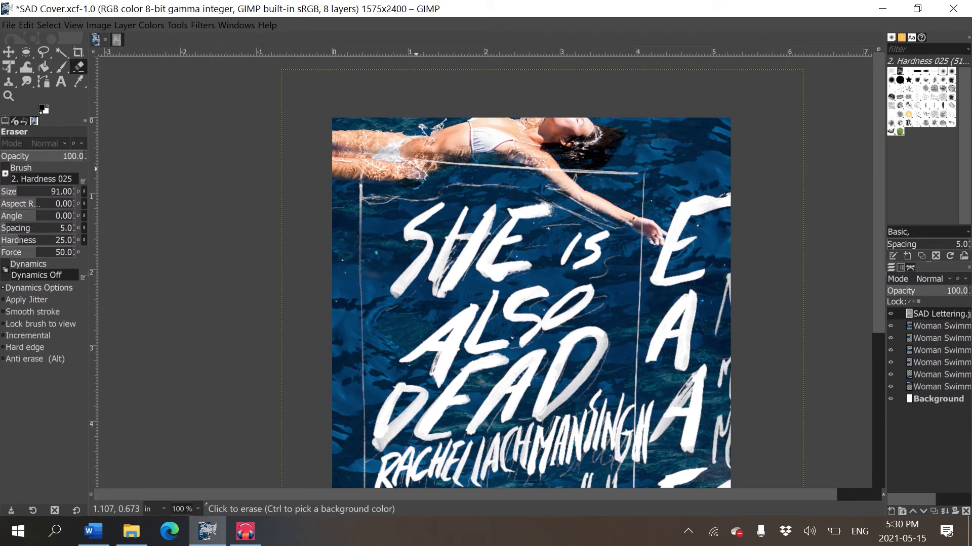
pyautogui.press(']')
pyautogui.press(']')
pyautogui.press(']')
pyautogui.press(']')
pyautogui.press(']')
pyautogui.press(']')
pyautogui.press(']')
pyautogui.press(']')
pyautogui.press(']')
pyautogui.press(']')
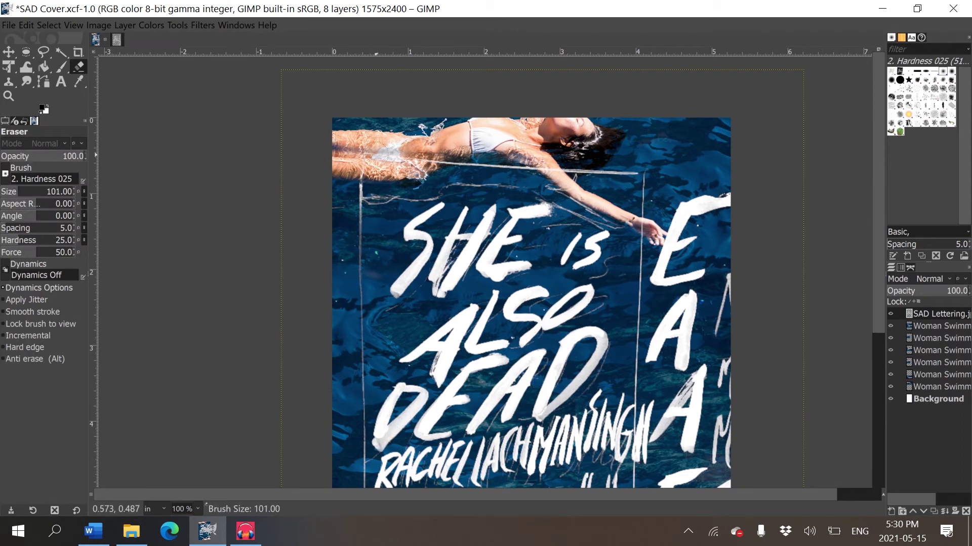
pyautogui.moveTo(508, 176)
pyautogui.mouseDown()
pyautogui.moveTo(576, 176)
pyautogui.moveTo(445, 171)
pyautogui.moveTo(629, 164)
pyautogui.moveTo(609, 174)
pyautogui.moveTo(578, 164)
pyautogui.moveTo(652, 175)
pyautogui.moveTo(650, 234)
pyautogui.mouseUp()
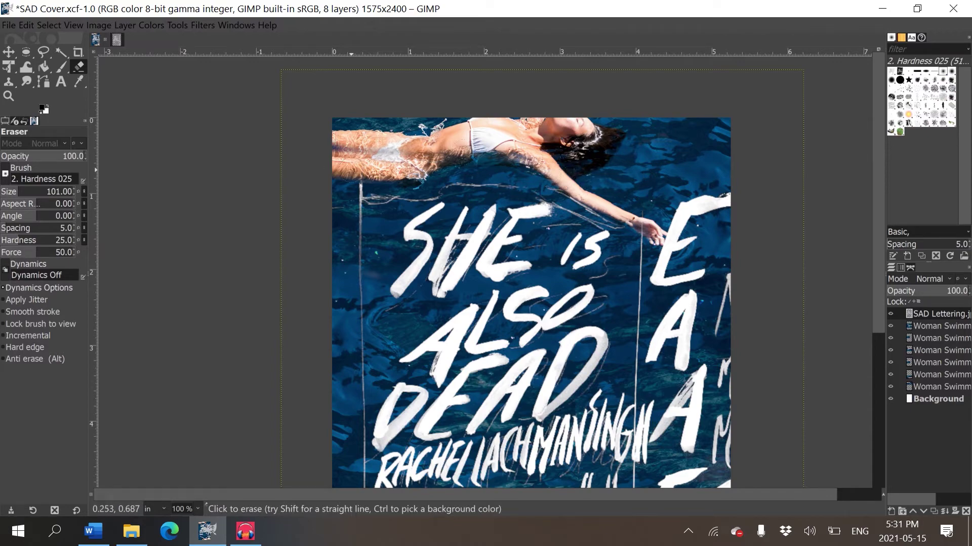
pyautogui.moveTo(427, 179); pyautogui.dragTo(403, 192)
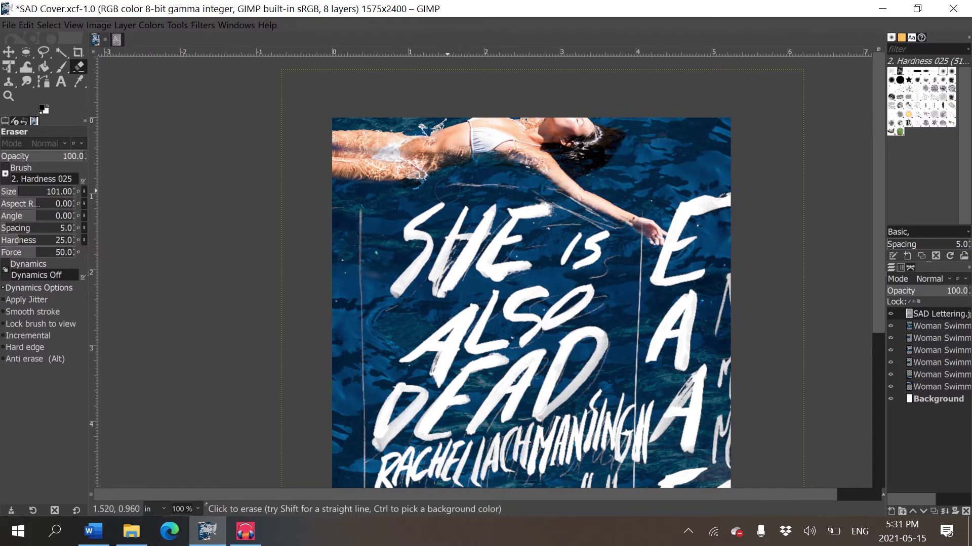
pyautogui.press('2')
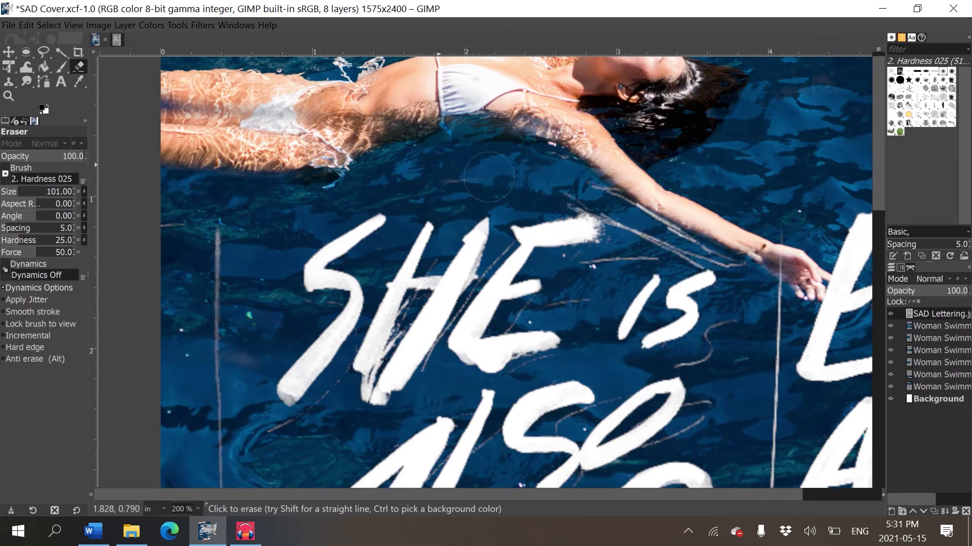
pyautogui.press('[')
pyautogui.press('[')
pyautogui.press('[')
pyautogui.press('[')
pyautogui.press('[')
pyautogui.press('[')
pyautogui.press('[')
pyautogui.press('[')
pyautogui.press('[')
pyautogui.press('[')
pyautogui.press('[')
pyautogui.press('[')
pyautogui.press('[')
pyautogui.press('[')
pyautogui.press('[')
pyautogui.press('[')
pyautogui.press('[')
pyautogui.press('[')
pyautogui.press('[')
pyautogui.press('[')
pyautogui.press('[')
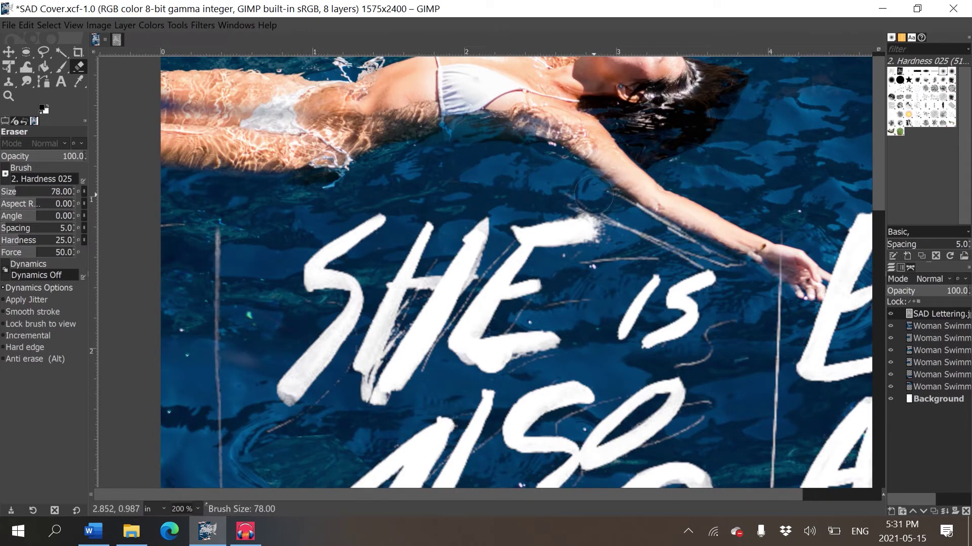
pyautogui.moveTo(581, 194)
pyautogui.mouseDown()
pyautogui.moveTo(659, 205)
pyautogui.moveTo(568, 196)
pyautogui.moveTo(661, 213)
pyautogui.moveTo(683, 239)
pyautogui.moveTo(635, 217)
pyautogui.moveTo(737, 263)
pyautogui.moveTo(689, 263)
pyautogui.moveTo(764, 273)
pyautogui.moveTo(625, 207)
pyautogui.moveTo(738, 259)
pyautogui.moveTo(652, 252)
pyautogui.moveTo(705, 245)
pyautogui.moveTo(645, 239)
pyautogui.moveTo(629, 256)
pyautogui.moveTo(615, 215)
pyautogui.mouseUp()
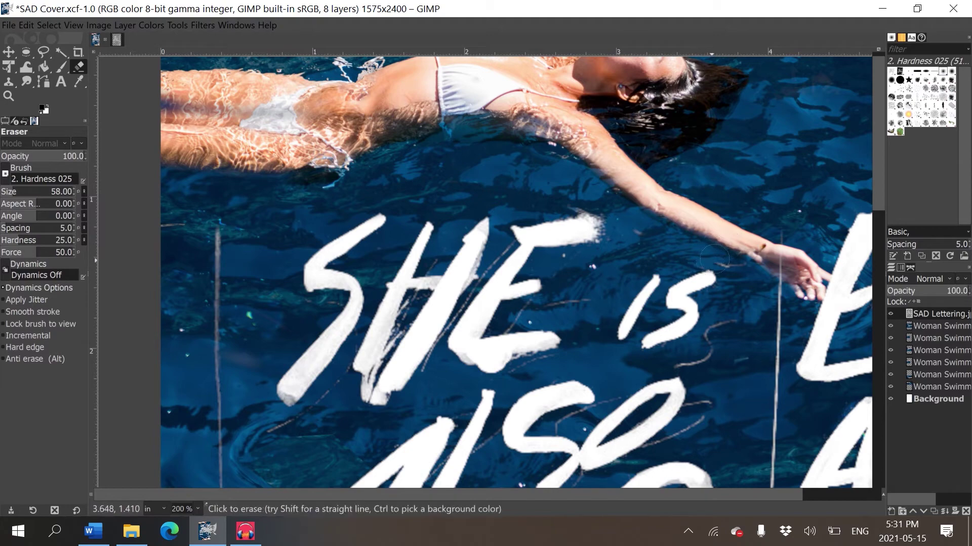
# - Erase the long thin vertical lines on both sides of the title and next to 'is'
pyautogui.scroll(-5, 765, 309)
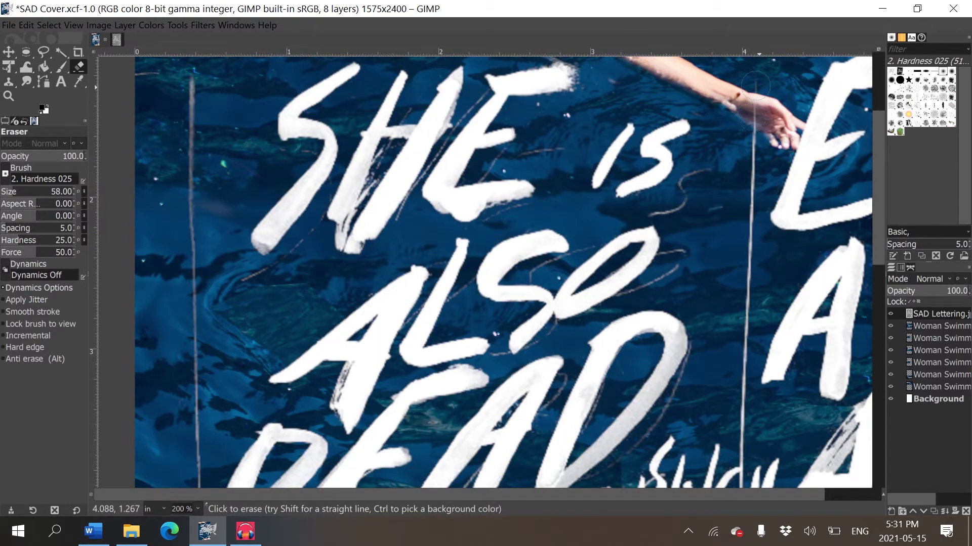
pyautogui.moveTo(756, 79)
pyautogui.mouseDown()
pyautogui.moveTo(735, 223)
pyautogui.moveTo(752, 158)
pyautogui.moveTo(734, 331)
pyautogui.mouseUp()
pyautogui.scroll(-5, 733, 332)
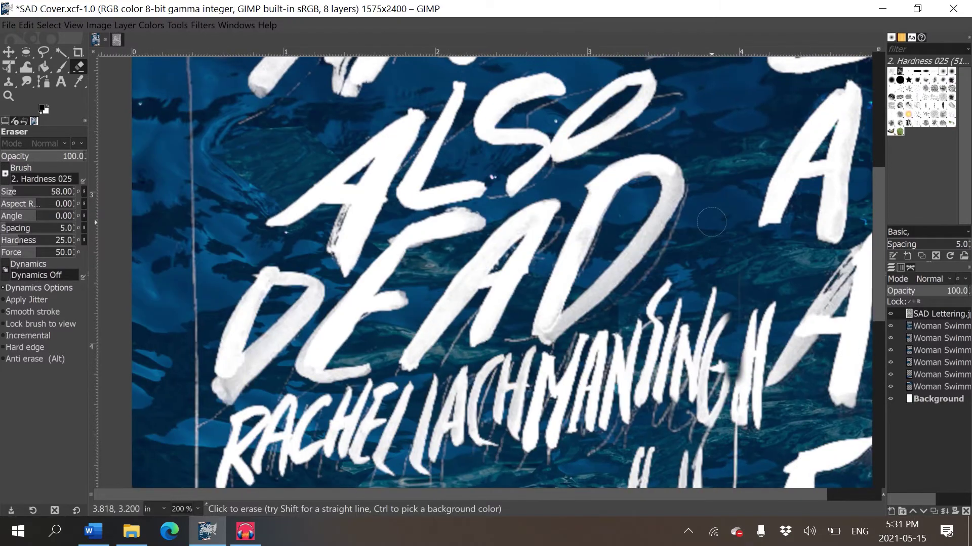
pyautogui.scroll(3, 754, 218)
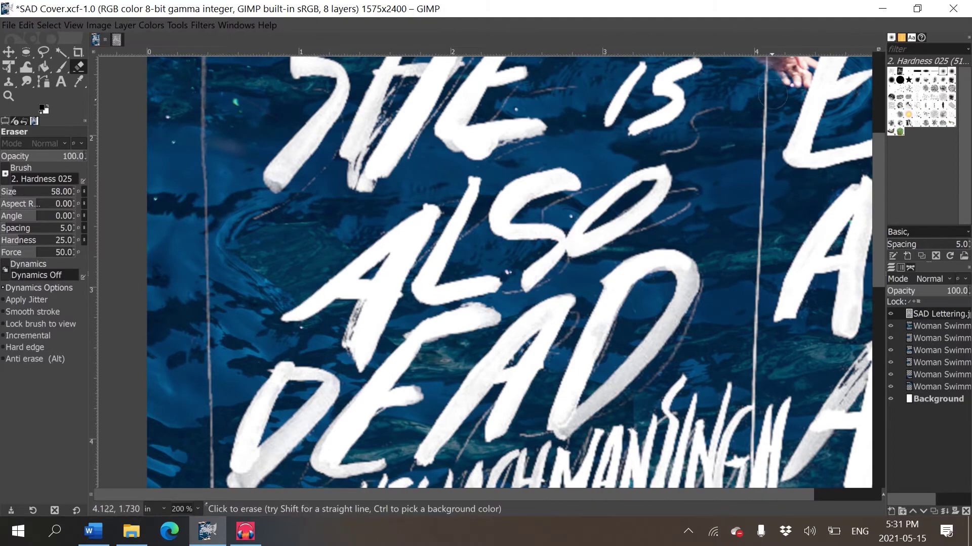
pyautogui.moveTo(764, 68)
pyautogui.mouseDown()
pyautogui.moveTo(768, 276)
pyautogui.moveTo(762, 291)
pyautogui.moveTo(759, 139)
pyautogui.moveTo(756, 365)
pyautogui.mouseUp()
pyautogui.scroll(3, 764, 324)
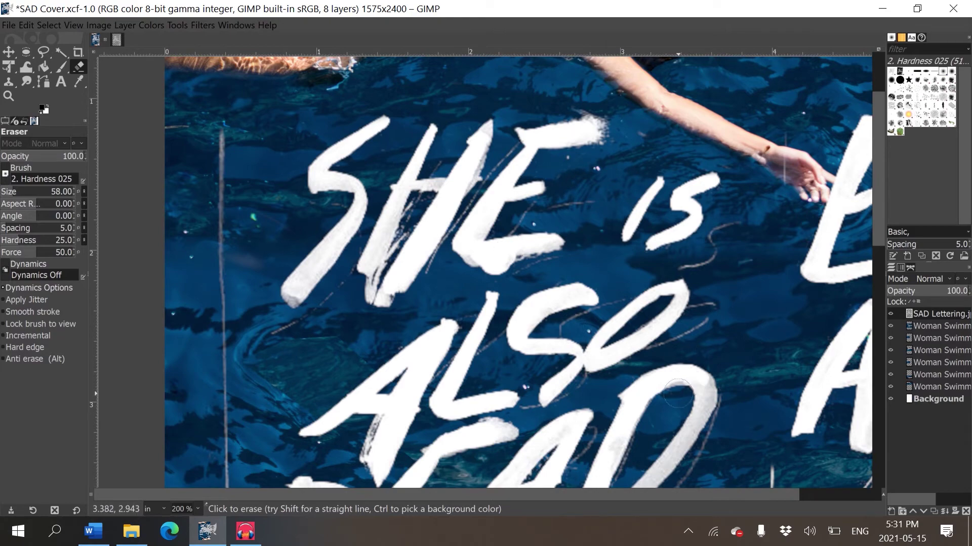
pyautogui.moveTo(766, 104); pyautogui.dragTo(784, 185)
pyautogui.moveTo(222, 114); pyautogui.dragTo(221, 354)
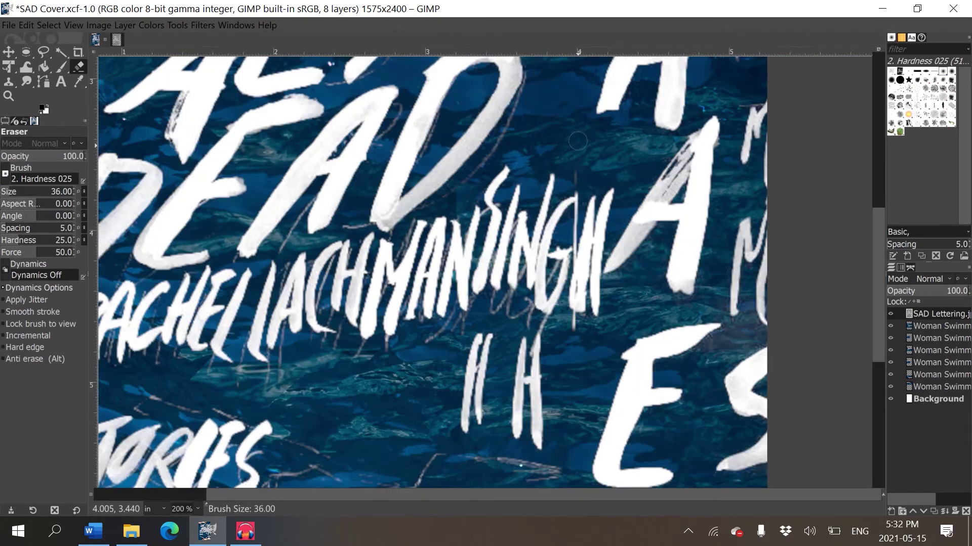
pyautogui.moveTo(577, 142); pyautogui.dragTo(576, 191)
# - At 400% zoom, erase the thin stray stroke beside the author name with a size-16 eraser
pyautogui.scroll(3, 506, 227)
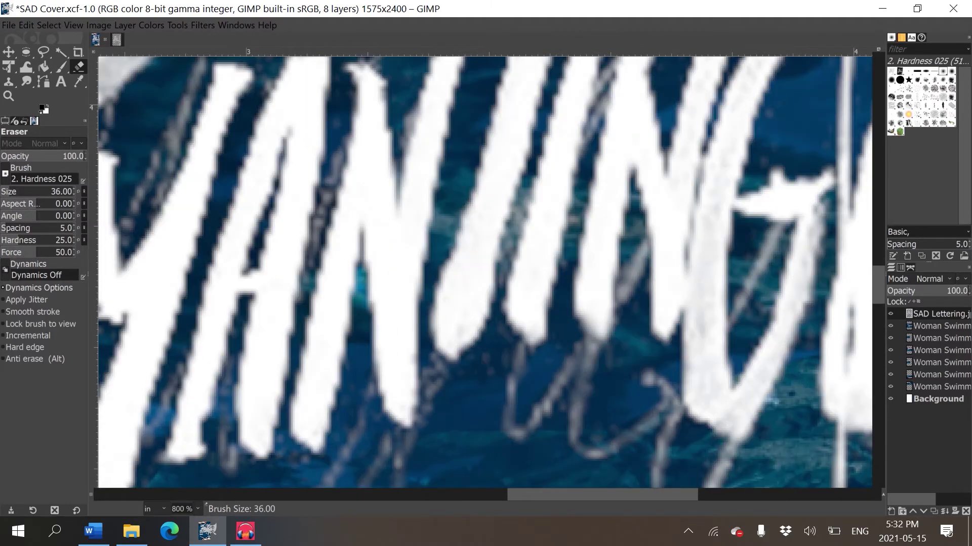
pyautogui.press('-')
pyautogui.press('+')
pyautogui.press('+')
pyautogui.press('-')
pyautogui.press('-')
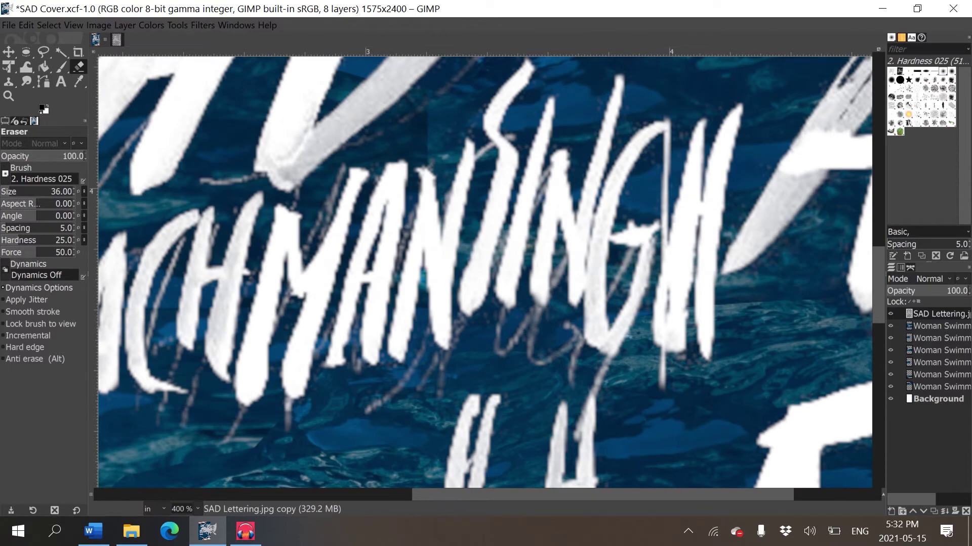
pyautogui.scroll(2, 658, 304)
pyautogui.hscroll(2, 658, 304)
pyautogui.press('[')
pyautogui.press('[')
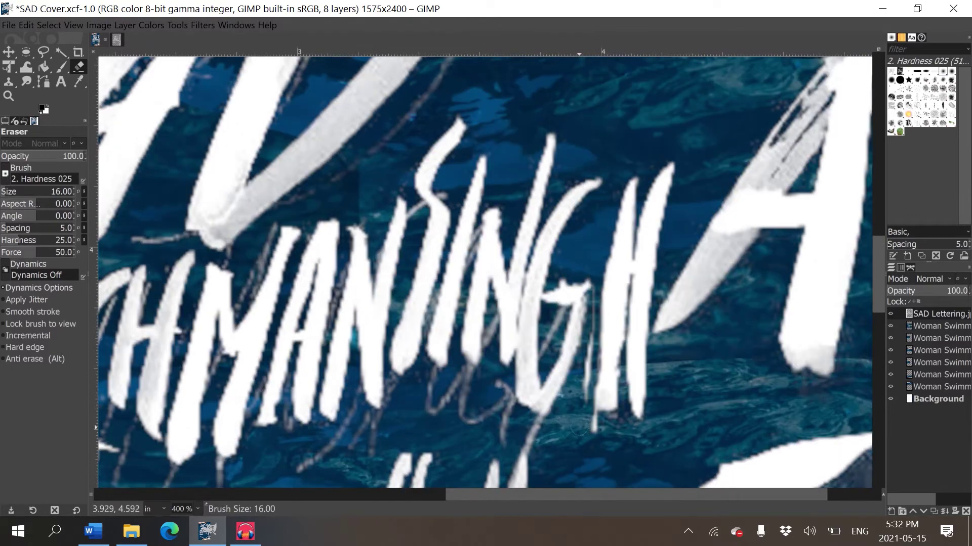
pyautogui.moveTo(593, 419); pyautogui.dragTo(596, 301)
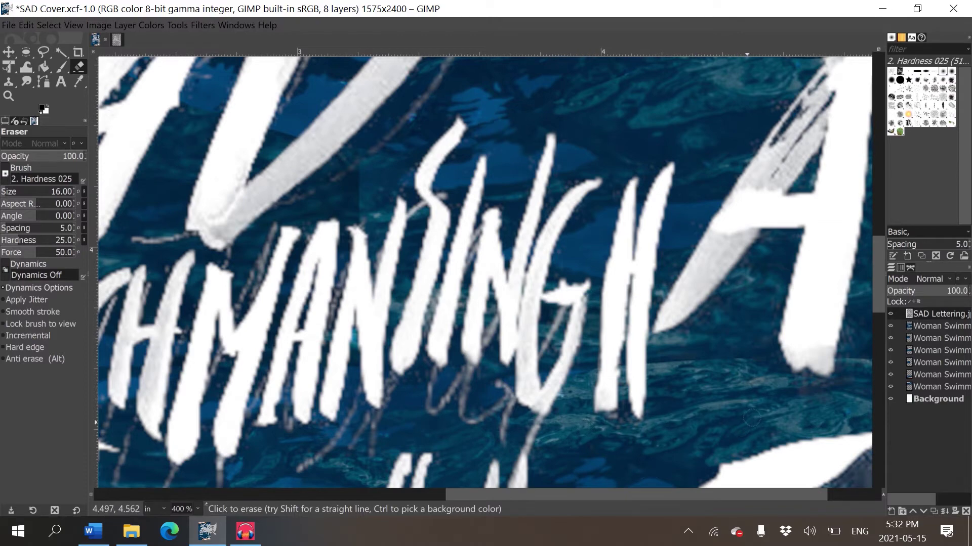
pyautogui.hscroll(3, 655, 445)
pyautogui.scroll(1, 655, 446)
pyautogui.scroll(-4, 663, 436)
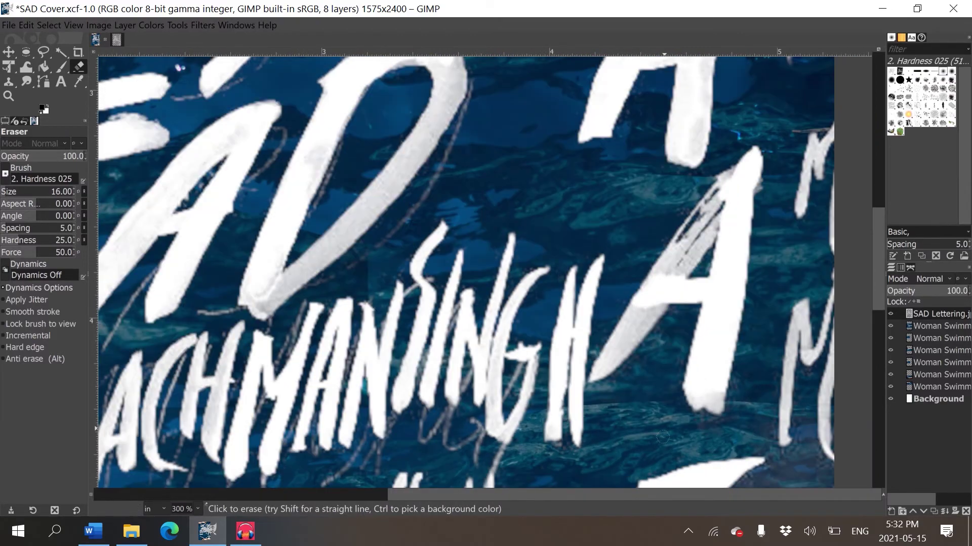
pyautogui.scroll(-2, 403, 339)
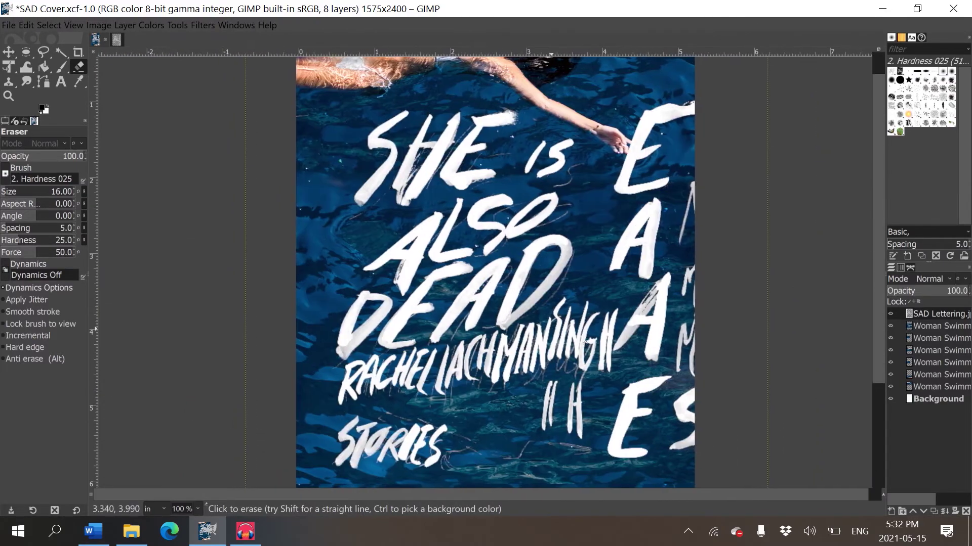
# - Nudge the white lettering layer slightly left, view at 100%, and make the lower lettering copy active
pyautogui.scroll(-1, 403, 339)
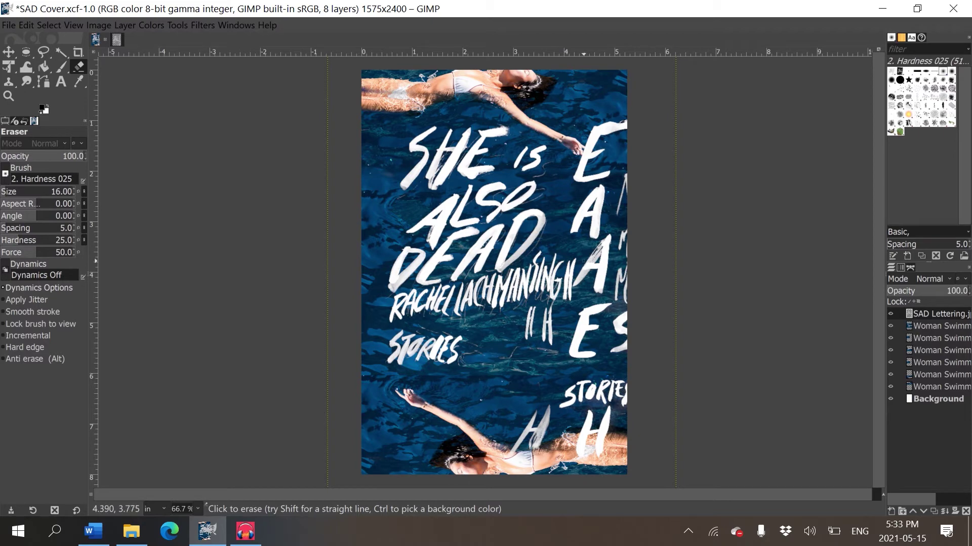
pyautogui.press('m')
pyautogui.moveTo(591, 311); pyautogui.dragTo(568, 309)
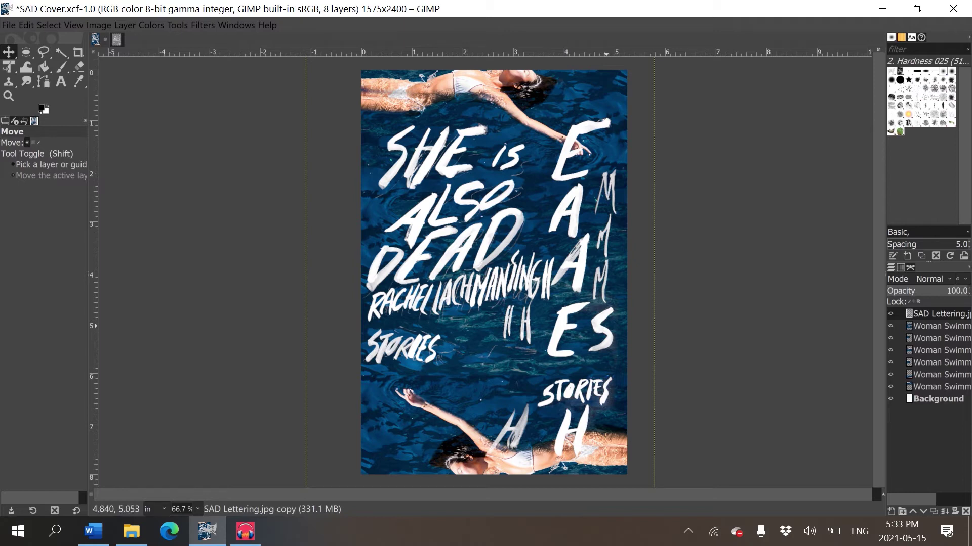
pyautogui.press('b')
pyautogui.press('1')
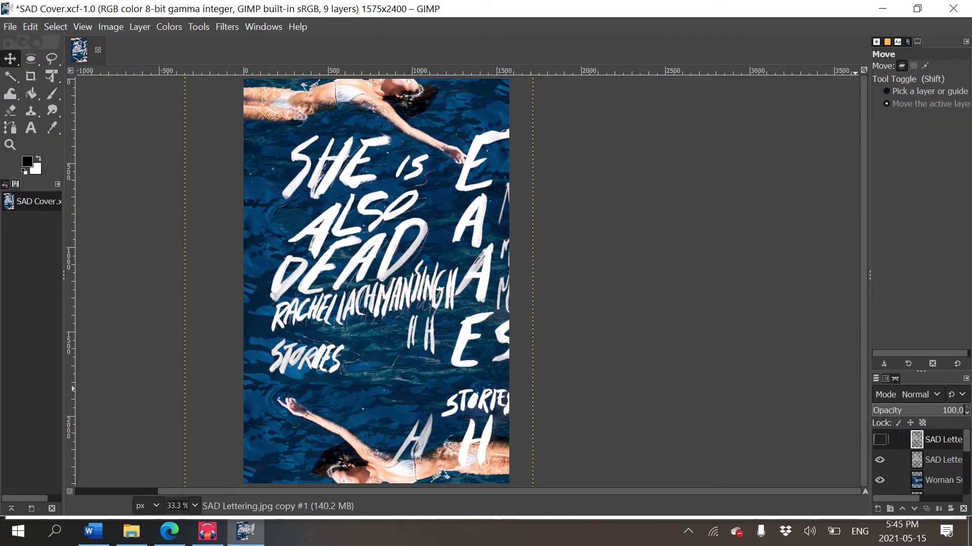
pyautogui.press('Down')
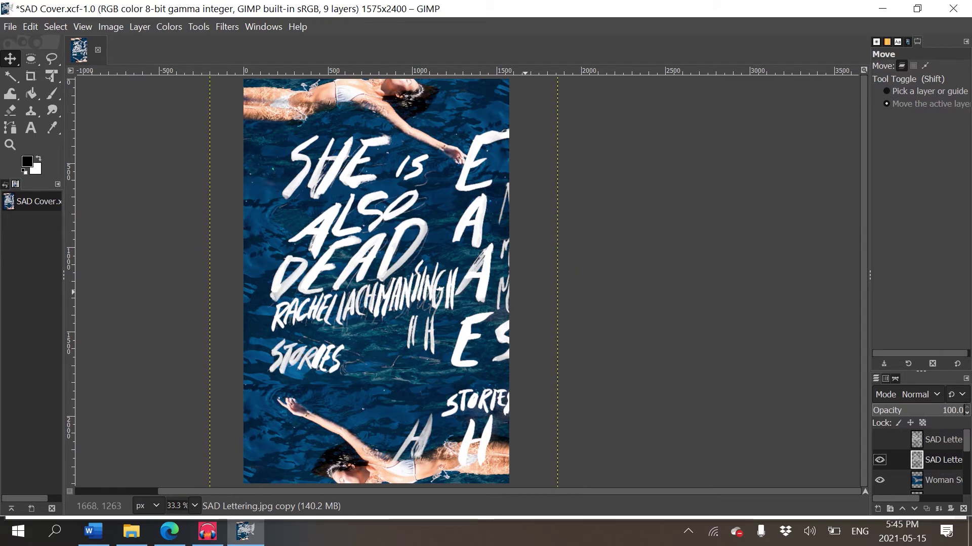
pyautogui.press('e')
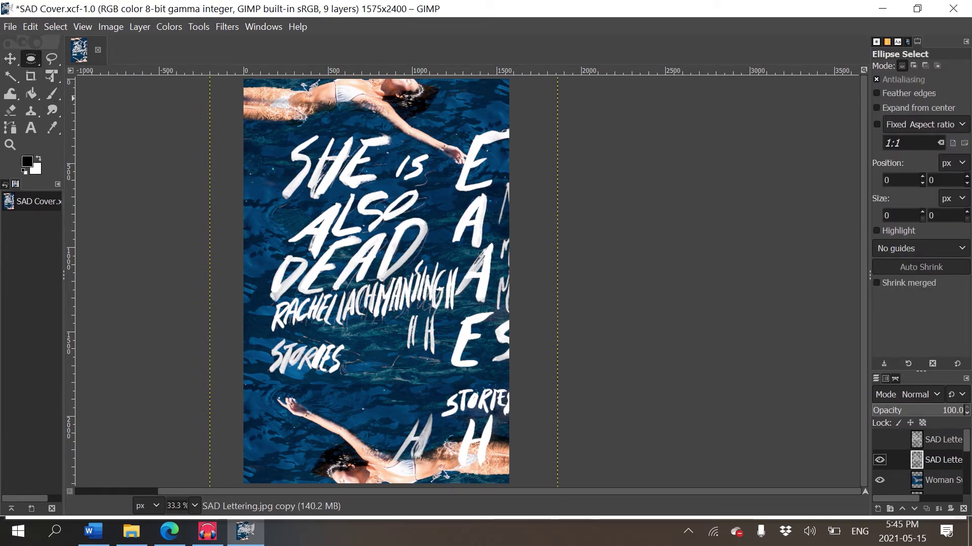
# - Erase the stray E, the right-edge letters, the lower STORIES and the H marks below the author name
pyautogui.click(10, 110)
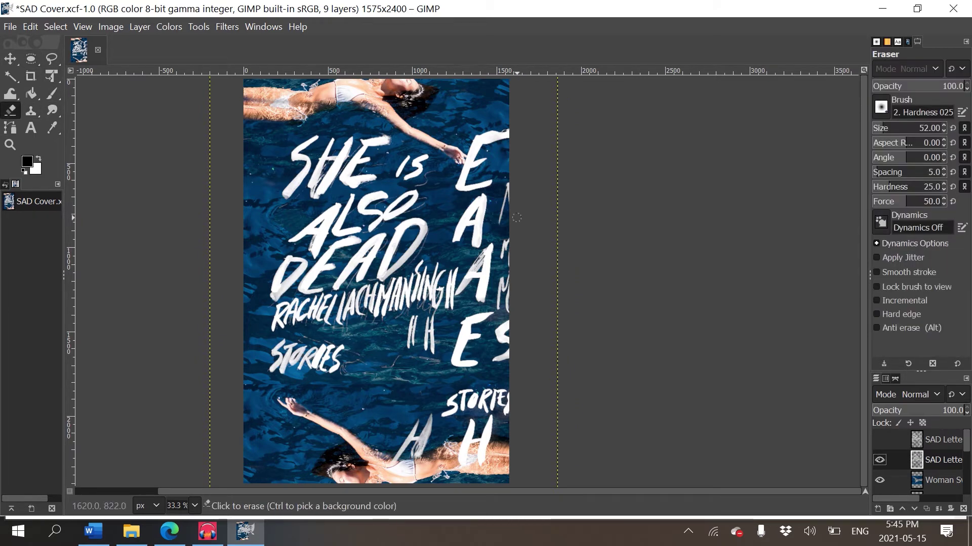
pyautogui.moveTo(465, 139)
pyautogui.mouseDown()
pyautogui.moveTo(486, 157)
pyautogui.moveTo(468, 188)
pyautogui.moveTo(472, 213)
pyautogui.mouseUp()
pyautogui.press(']')
pyautogui.press(']')
pyautogui.moveTo(512, 186)
pyautogui.mouseDown()
pyautogui.moveTo(509, 236)
pyautogui.moveTo(535, 442)
pyautogui.moveTo(484, 142)
pyautogui.moveTo(488, 215)
pyautogui.moveTo(488, 168)
pyautogui.moveTo(494, 206)
pyautogui.moveTo(475, 348)
pyautogui.moveTo(487, 159)
pyautogui.moveTo(461, 221)
pyautogui.mouseUp()
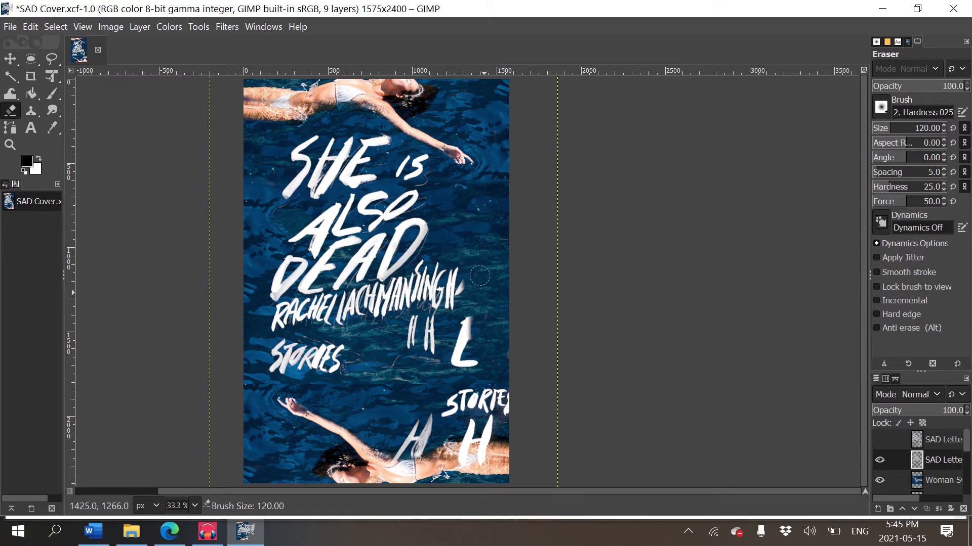
pyautogui.moveTo(477, 323); pyautogui.dragTo(459, 369)
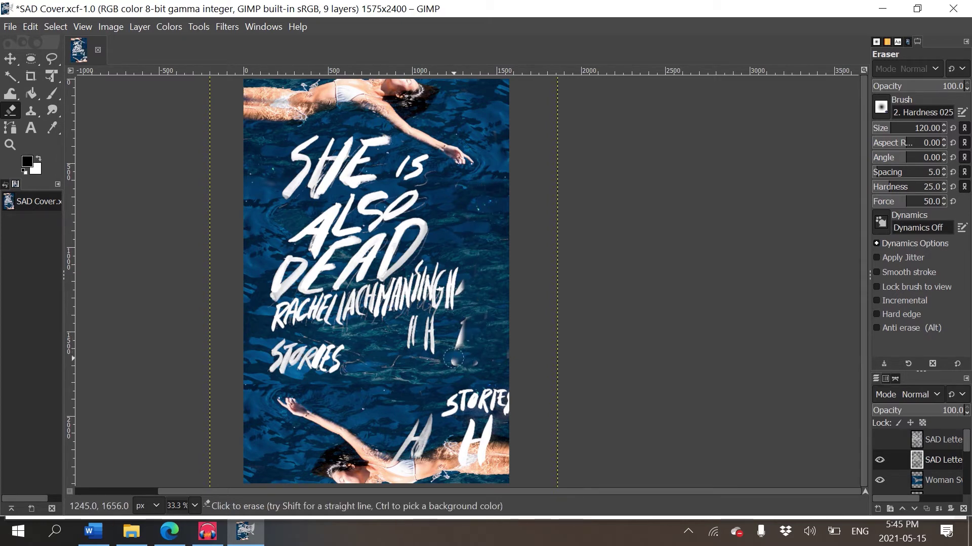
pyautogui.moveTo(485, 329)
pyautogui.mouseDown()
pyautogui.moveTo(443, 386)
pyautogui.moveTo(481, 405)
pyautogui.moveTo(543, 396)
pyautogui.moveTo(443, 402)
pyautogui.moveTo(514, 419)
pyautogui.moveTo(501, 438)
pyautogui.moveTo(509, 463)
pyautogui.moveTo(444, 459)
pyautogui.moveTo(450, 439)
pyautogui.moveTo(466, 443)
pyautogui.moveTo(456, 426)
pyautogui.moveTo(384, 453)
pyautogui.moveTo(426, 418)
pyautogui.moveTo(395, 440)
pyautogui.moveTo(437, 425)
pyautogui.moveTo(488, 425)
pyautogui.mouseUp()
pyautogui.moveTo(474, 348)
pyautogui.mouseDown()
pyautogui.moveTo(410, 336)
pyautogui.moveTo(427, 357)
pyautogui.moveTo(460, 361)
pyautogui.moveTo(464, 345)
pyautogui.moveTo(409, 324)
pyautogui.mouseUp()
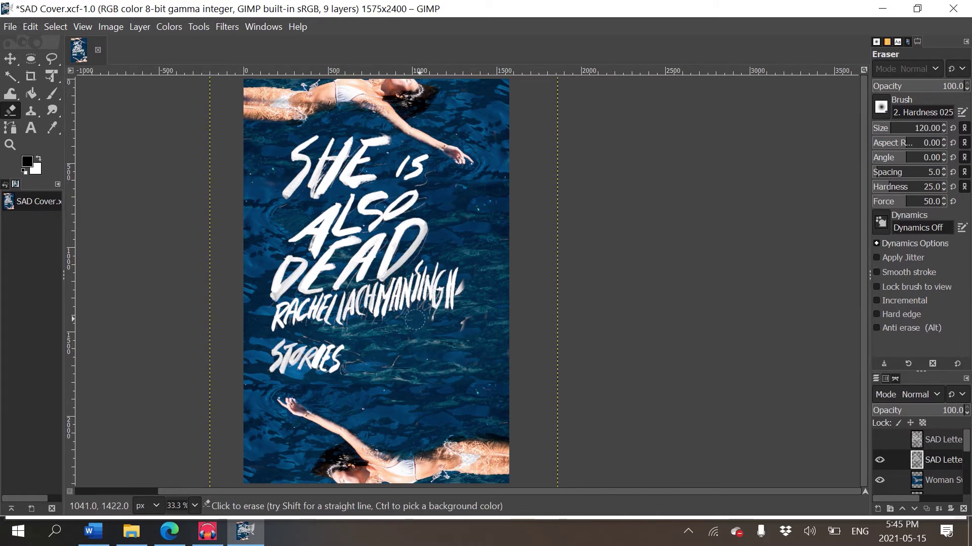
pyautogui.moveTo(470, 275); pyautogui.dragTo(466, 307)
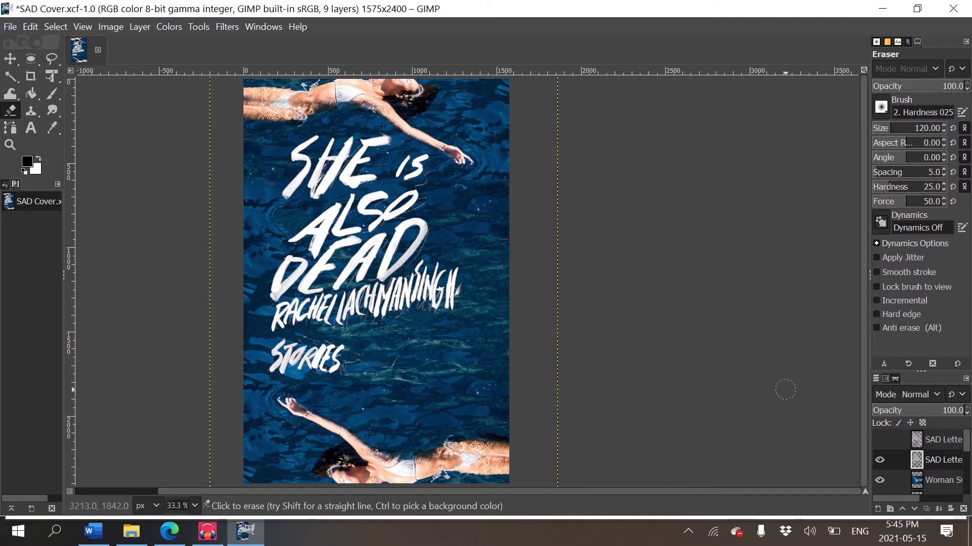
pyautogui.press('o')
pyautogui.press('-')
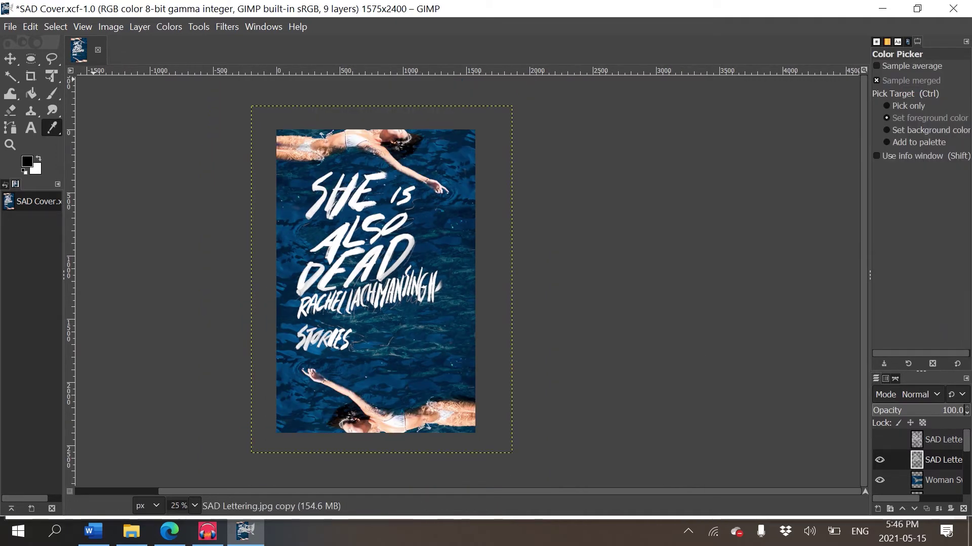
# - Scale the lettering layer up with linked width and height, then drag it slightly down into place
pyautogui.hotkey('alt', 'l')
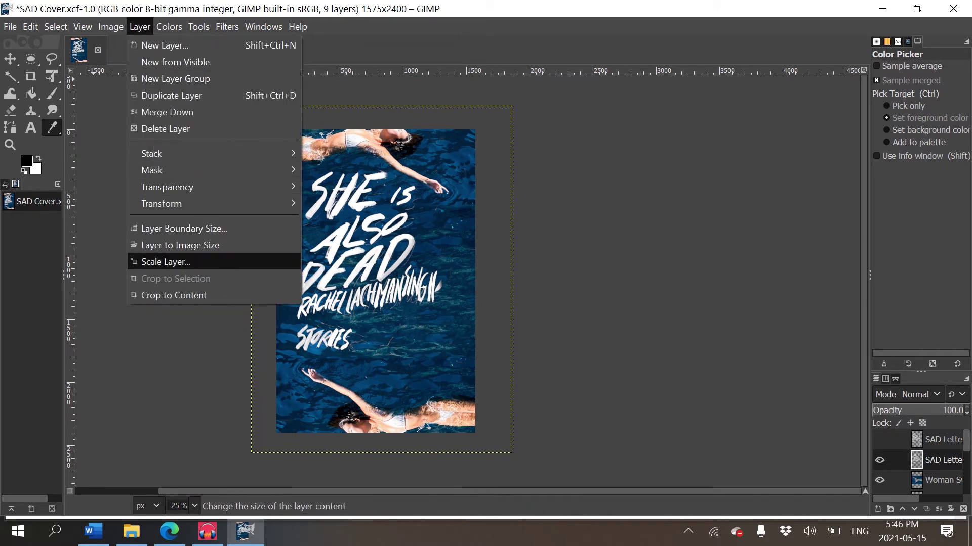
pyautogui.press('Return')
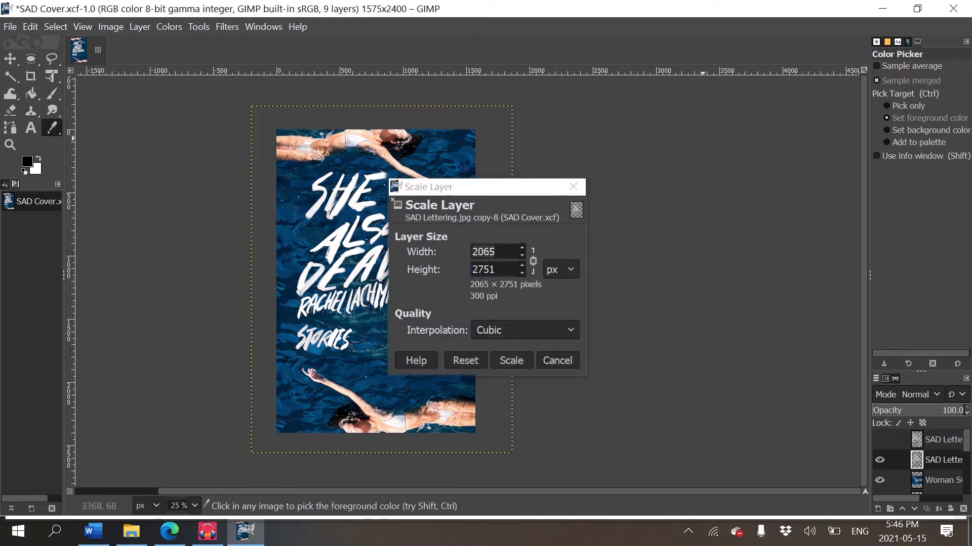
pyautogui.moveTo(430, 187); pyautogui.dragTo(662, 79)
pyautogui.press('Up')
pyautogui.press('Up')
pyautogui.press('Up')
pyautogui.press('Up')
pyautogui.press('Up')
pyautogui.press('Up')
pyautogui.press('Up')
pyautogui.press('Up')
pyautogui.press('Up')
pyautogui.press('Up')
pyautogui.press('Up')
pyautogui.press('Up')
pyautogui.press('Up')
pyautogui.press('Up')
pyautogui.press('Up')
pyautogui.press('Up')
pyautogui.press('Up')
pyautogui.press('Up')
pyautogui.press('Up')
pyautogui.press('Up')
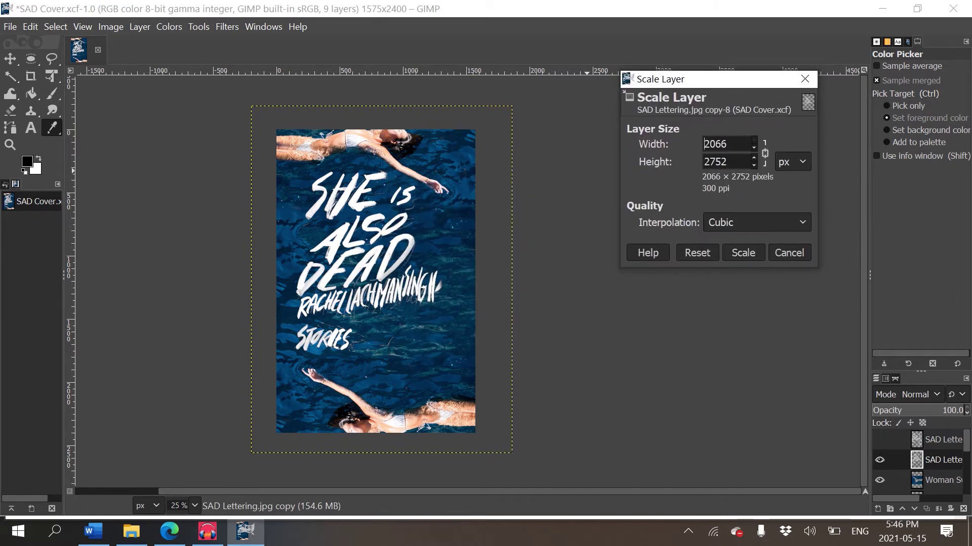
pyautogui.press('Up')
pyautogui.press('Up')
pyautogui.press('Up')
pyautogui.press('Up')
pyautogui.press('Up')
pyautogui.press('Up')
pyautogui.press('Up')
pyautogui.press('Up')
pyautogui.press('Up')
pyautogui.press('Up')
pyautogui.press('Up')
pyautogui.press('Up')
pyautogui.press('Up')
pyautogui.press('Up')
pyautogui.press('Up')
pyautogui.click(743, 253)
pyautogui.press('m')
pyautogui.moveTo(419, 214); pyautogui.dragTo(415, 228)
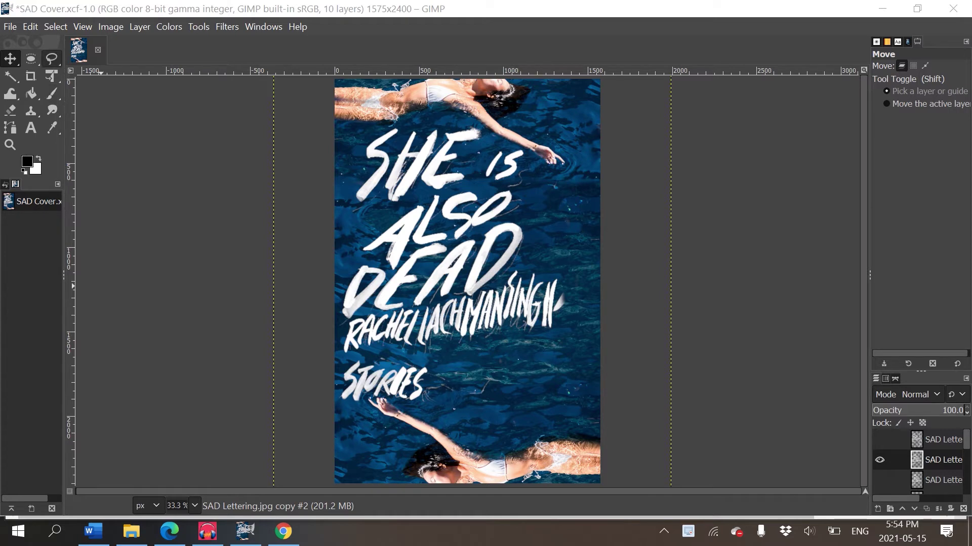
# - Free-select the lower title and author lettering, remove it from the layer and paste it back floating
pyautogui.click(51, 59)
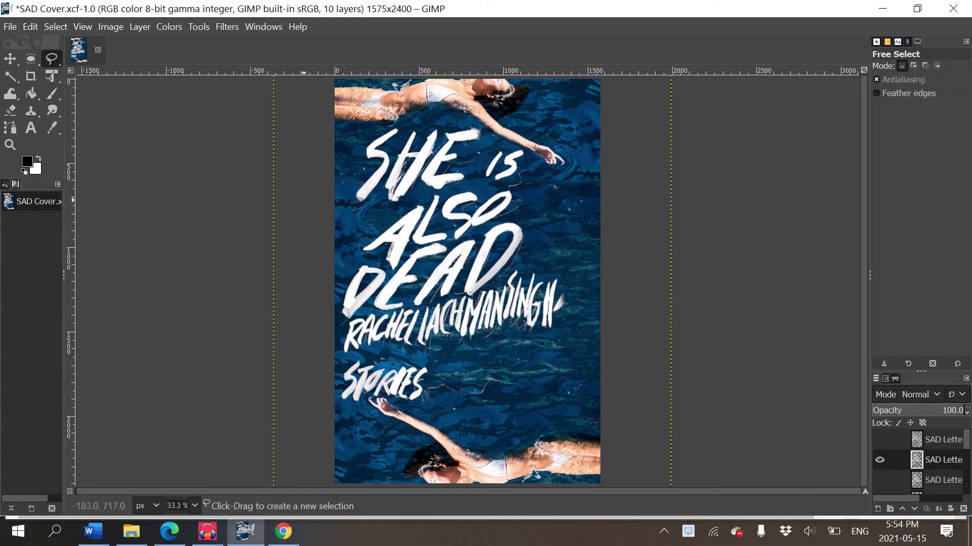
pyautogui.moveTo(354, 229); pyautogui.dragTo(428, 195)
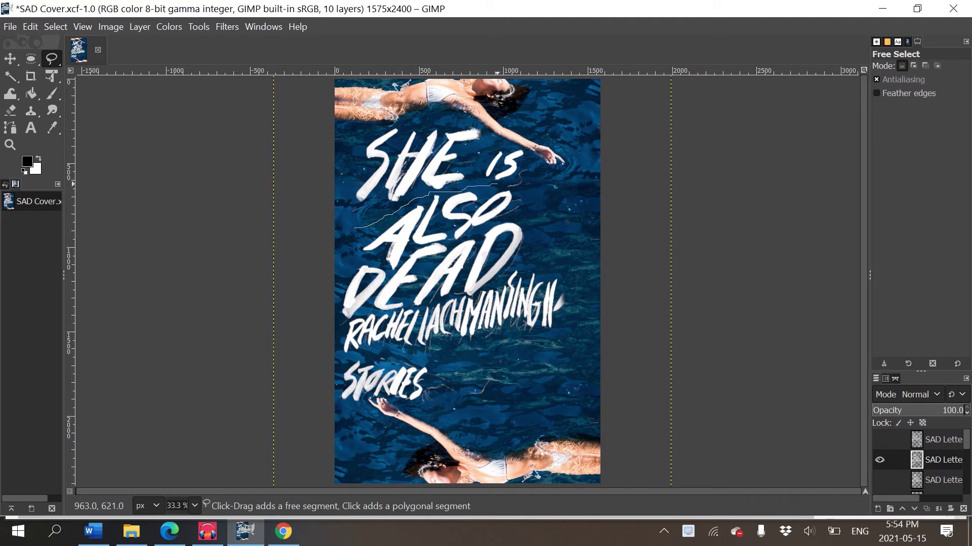
pyautogui.moveTo(534, 210)
pyautogui.mouseDown()
pyautogui.moveTo(541, 258)
pyautogui.moveTo(574, 267)
pyautogui.moveTo(580, 374)
pyautogui.moveTo(371, 461)
pyautogui.moveTo(259, 335)
pyautogui.moveTo(321, 236)
pyautogui.moveTo(355, 229)
pyautogui.mouseUp()
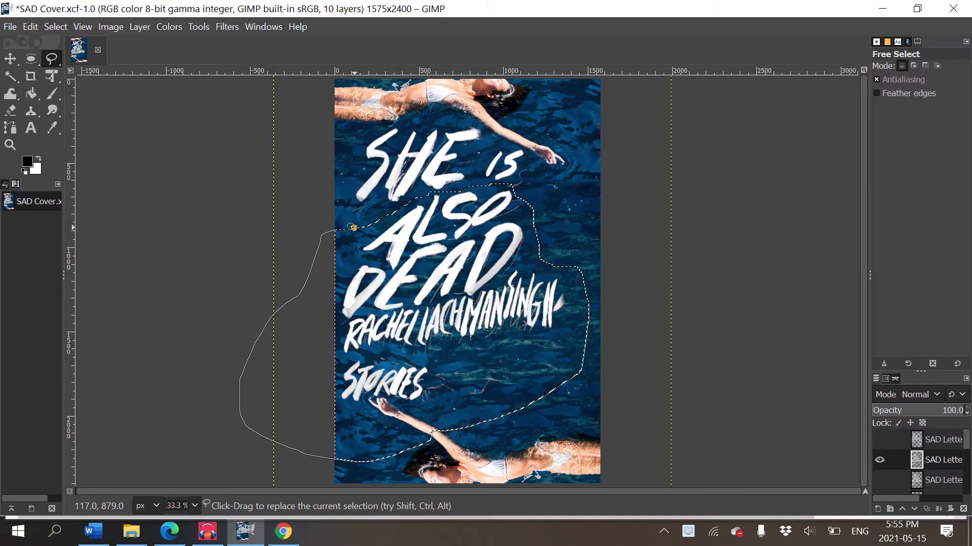
pyautogui.hotkey('ctrl', 'c')
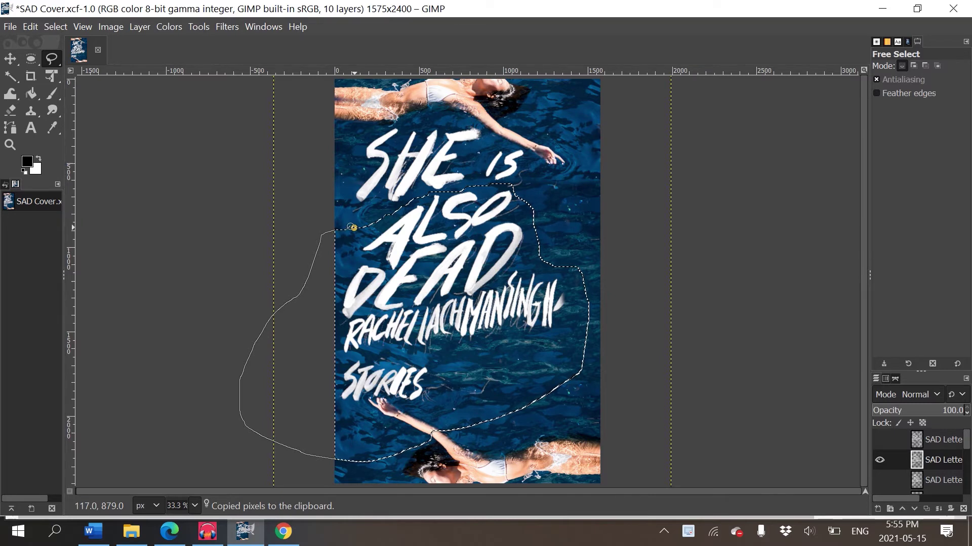
pyautogui.press('Delete')
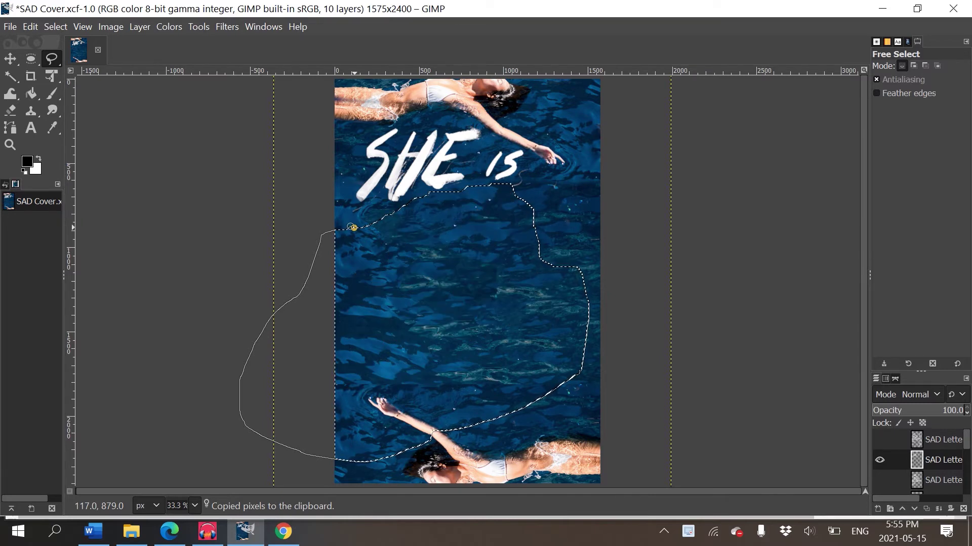
pyautogui.hotkey('ctrl', 'v')
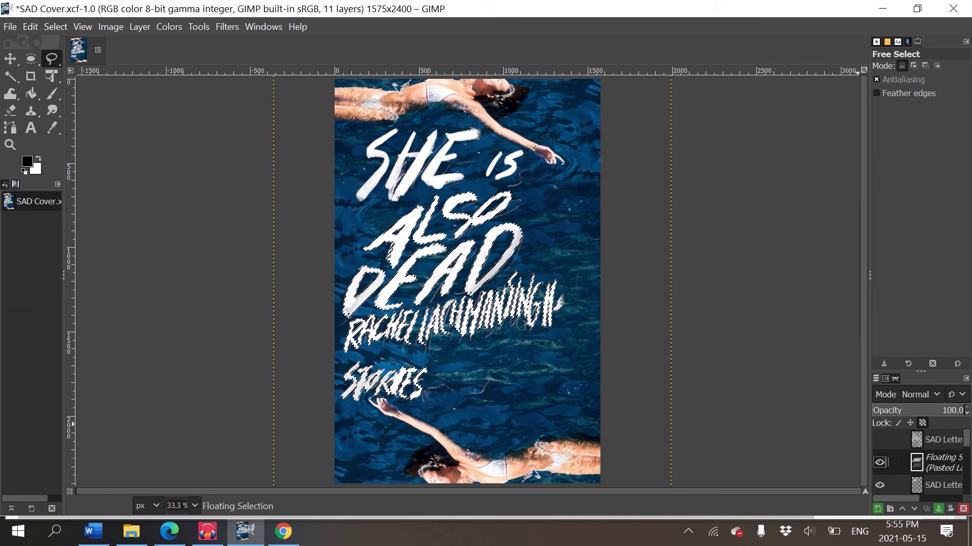
pyautogui.moveTo(869, 276); pyautogui.dragTo(835, 275)
# - Convert the floating lettering selection into a new layer
pyautogui.rightClick(941, 464)
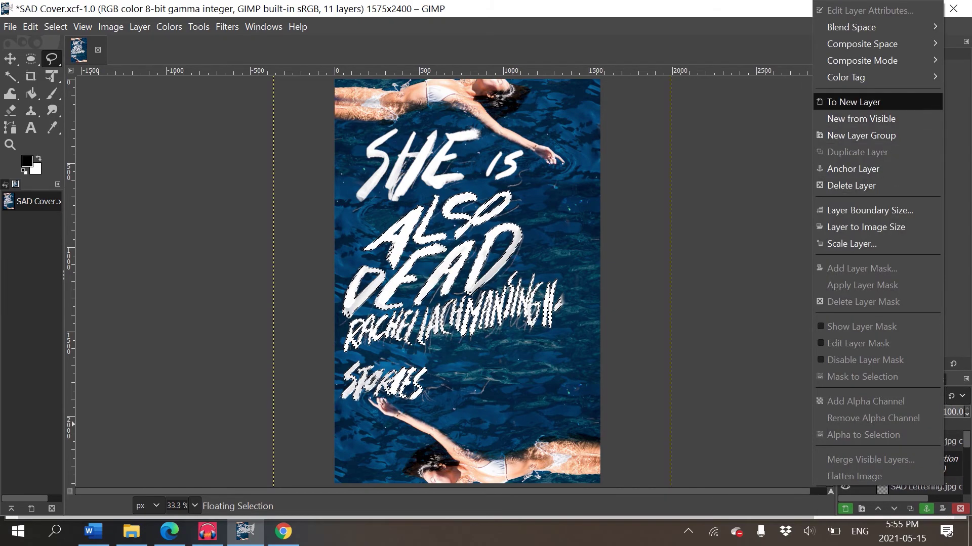
pyautogui.click(853, 101)
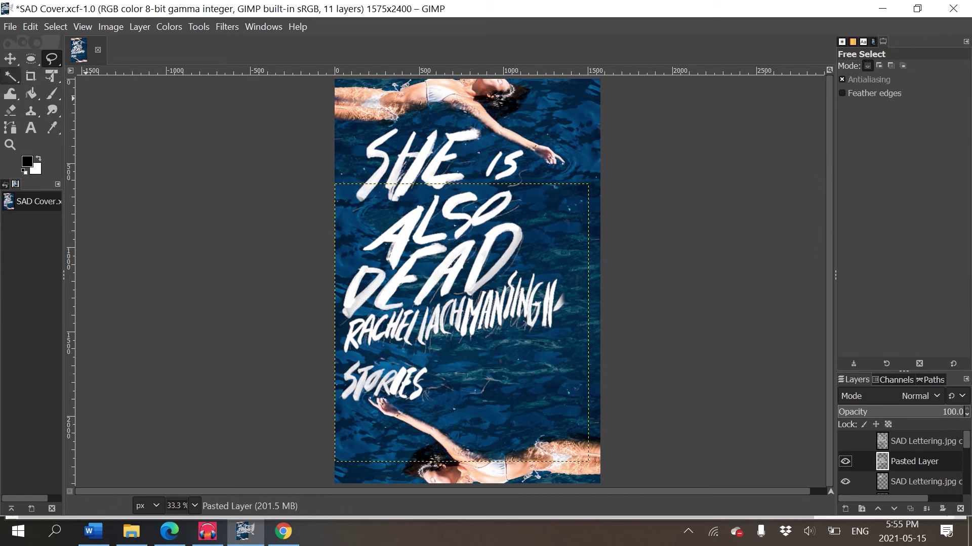
pyautogui.click(10, 58)
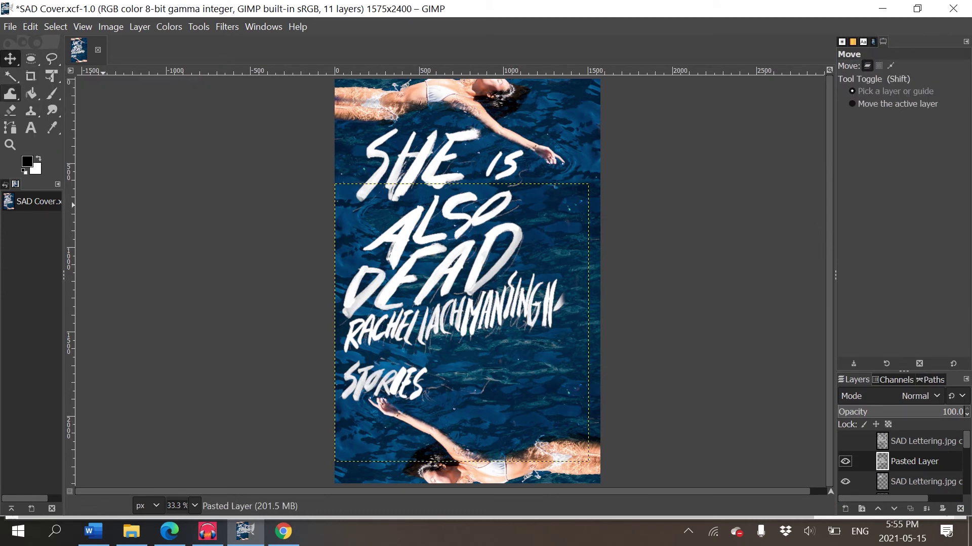
# - Enlarge the pasted lettering about 1.16 times around its centre and shift it down and right
pyautogui.click(51, 76)
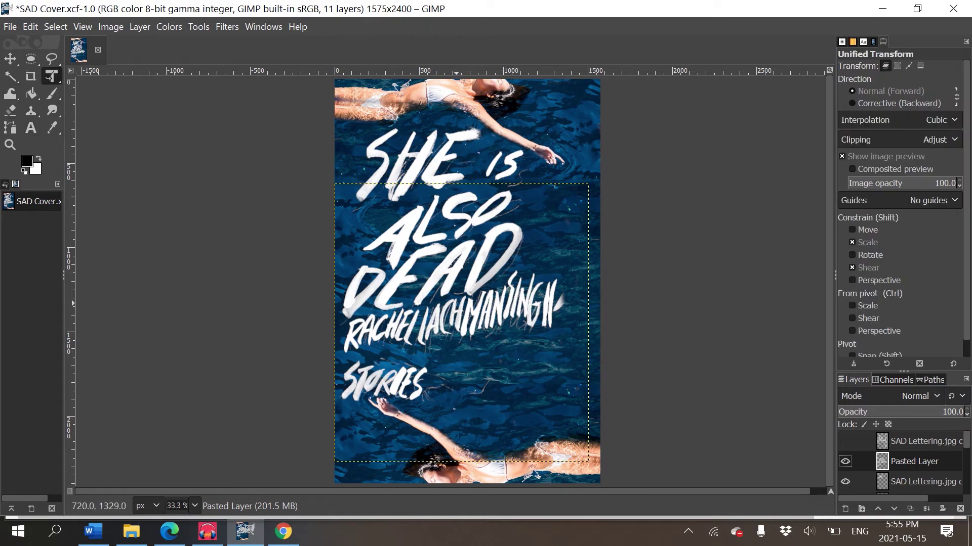
pyautogui.click(557, 430)
pyautogui.moveTo(589, 462); pyautogui.dragTo(666, 427)
pyautogui.hotkey('ctrl', 'z')
pyautogui.moveTo(594, 463); pyautogui.dragTo(610, 482)
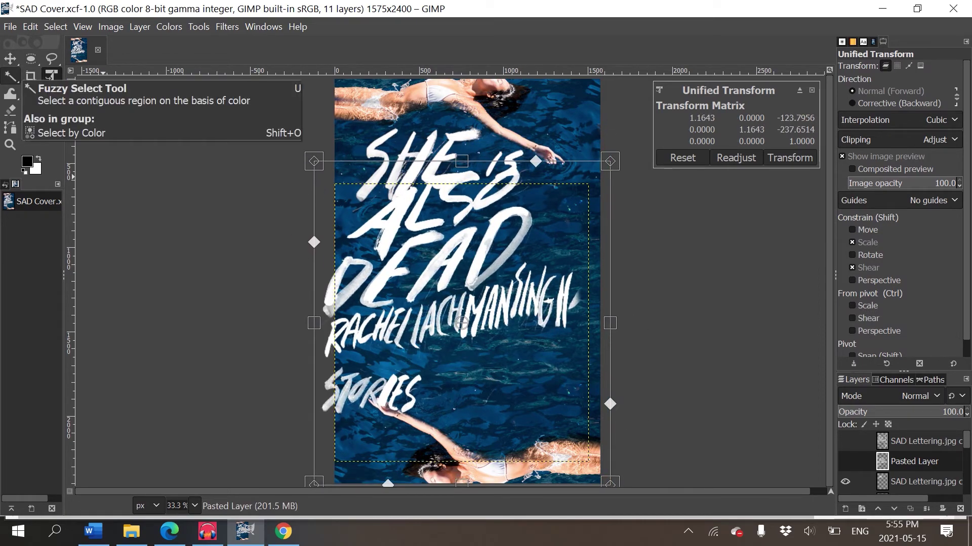
pyautogui.click(10, 76)
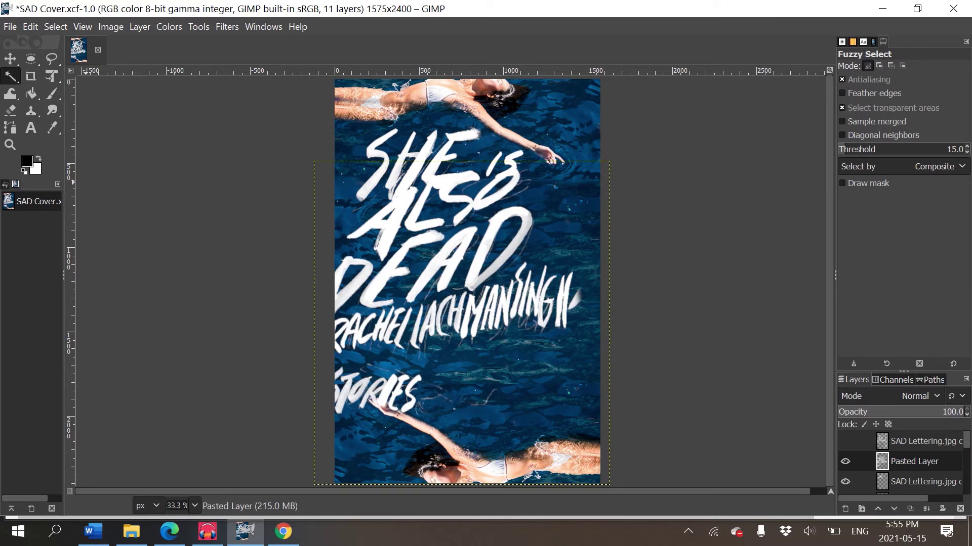
pyautogui.click(10, 58)
pyautogui.moveTo(461, 322); pyautogui.dragTo(486, 339)
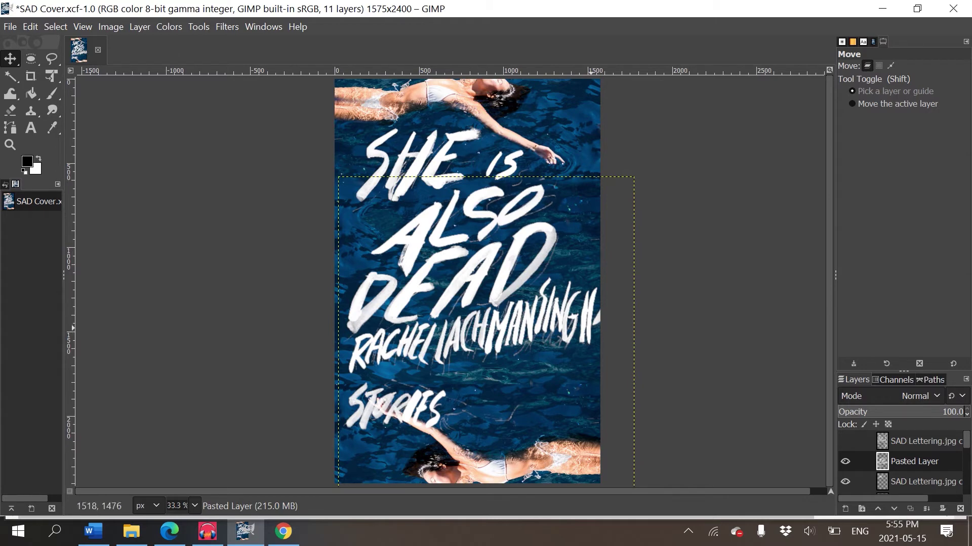
# - Zoom in on the lettering and, with a size-38 eraser, erase the stray grey strokes below the G
pyautogui.hotkey('shift', '2')
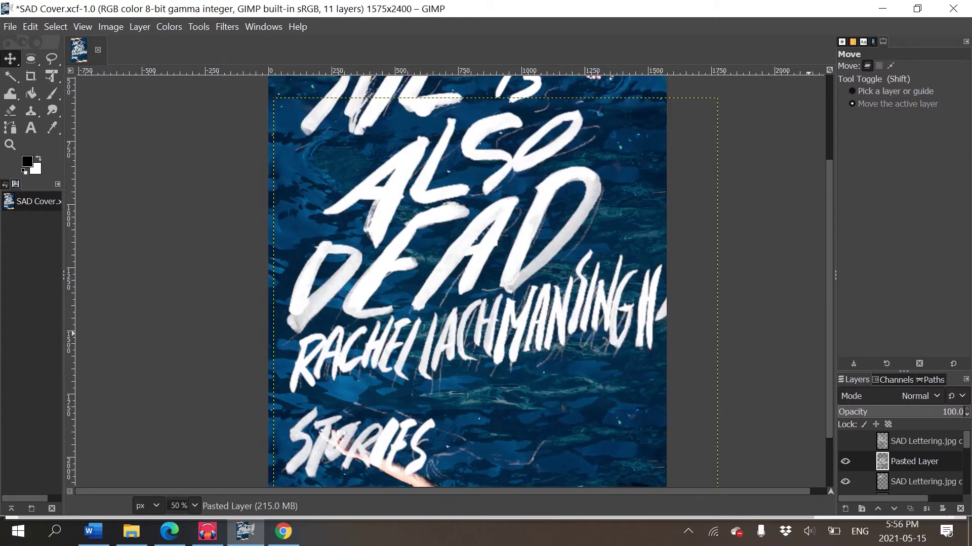
pyautogui.scroll(4, 808, 333)
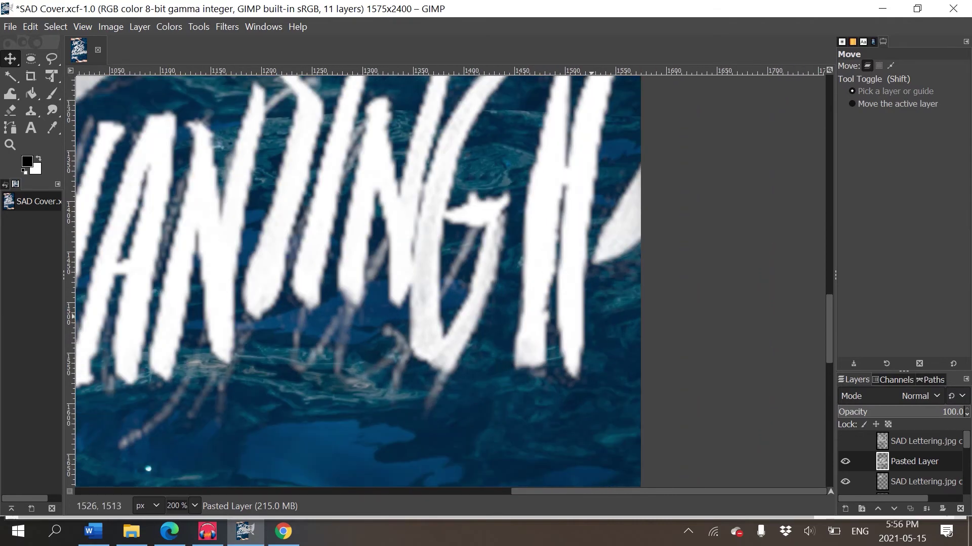
pyautogui.press('e')
pyautogui.hscroll(1, 592, 319)
pyautogui.scroll(3, 594, 329)
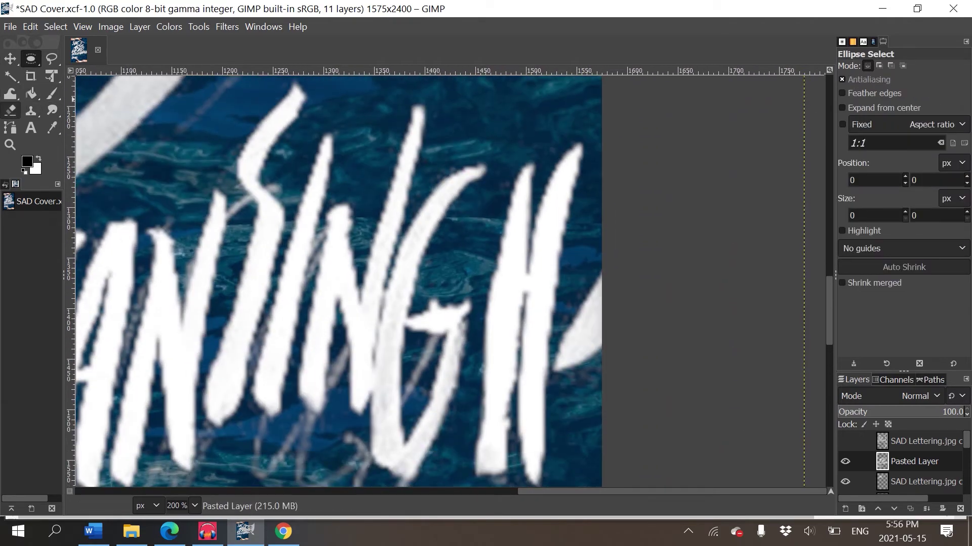
pyautogui.click(10, 110)
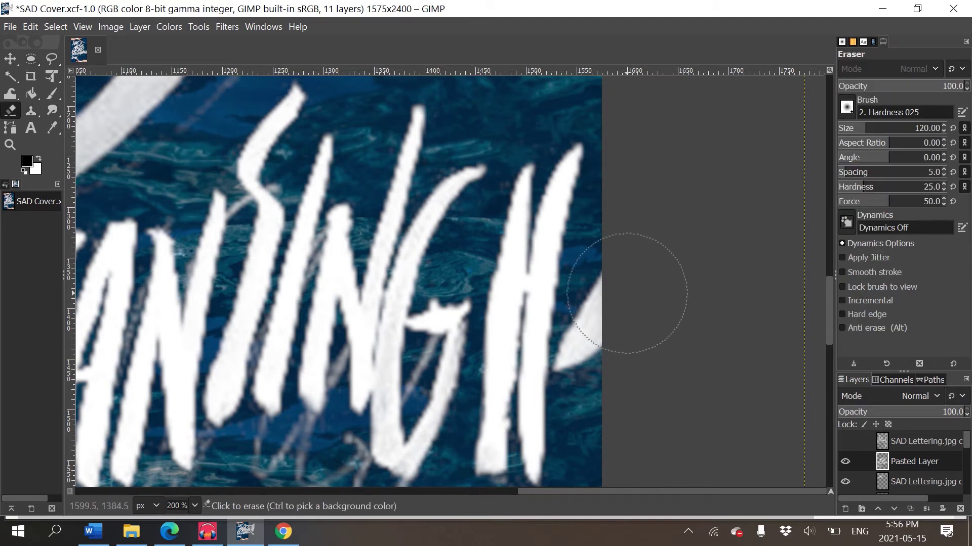
pyautogui.press('[')
pyautogui.press('[')
pyautogui.press('[')
pyautogui.press('[')
pyautogui.press('[')
pyautogui.press('[')
pyautogui.press('[')
pyautogui.press('[')
pyautogui.press('[')
pyautogui.press('[')
pyautogui.press('[')
pyautogui.press('[')
pyautogui.press('[')
pyautogui.press('[')
pyautogui.press('[')
pyautogui.press('[')
pyautogui.press('[')
pyautogui.press('[')
pyautogui.press('[')
pyautogui.press('[')
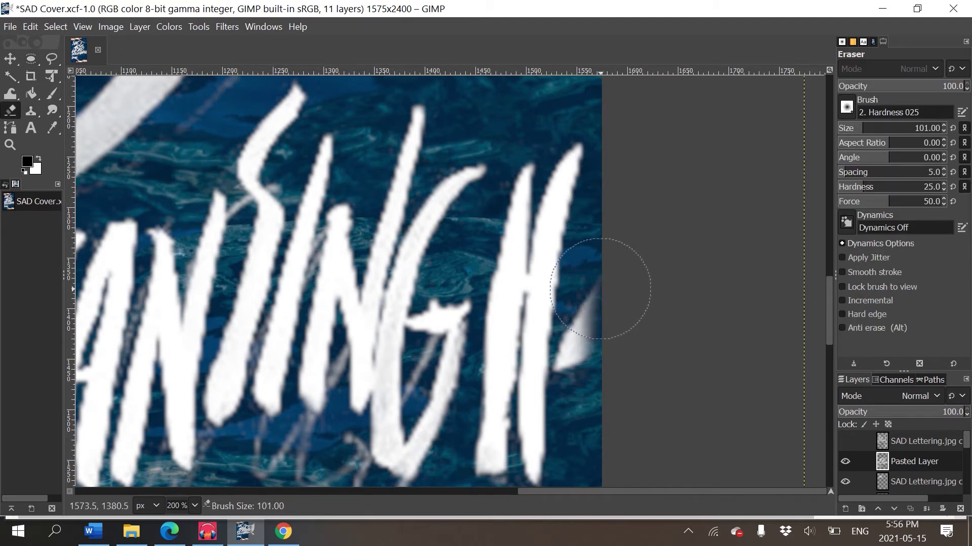
pyautogui.press('[')
pyautogui.press('[')
pyautogui.press('[')
pyautogui.press('[')
pyautogui.press('[')
pyautogui.press('[')
pyautogui.press('[')
pyautogui.press('[')
pyautogui.press('[')
pyautogui.press('[')
pyautogui.press('[')
pyautogui.press('[')
pyautogui.press('[')
pyautogui.press('[')
pyautogui.press('[')
pyautogui.press('[')
pyautogui.press('[')
pyautogui.press('[')
pyautogui.press('[')
pyautogui.press('[')
pyautogui.scroll(-5, 622, 329)
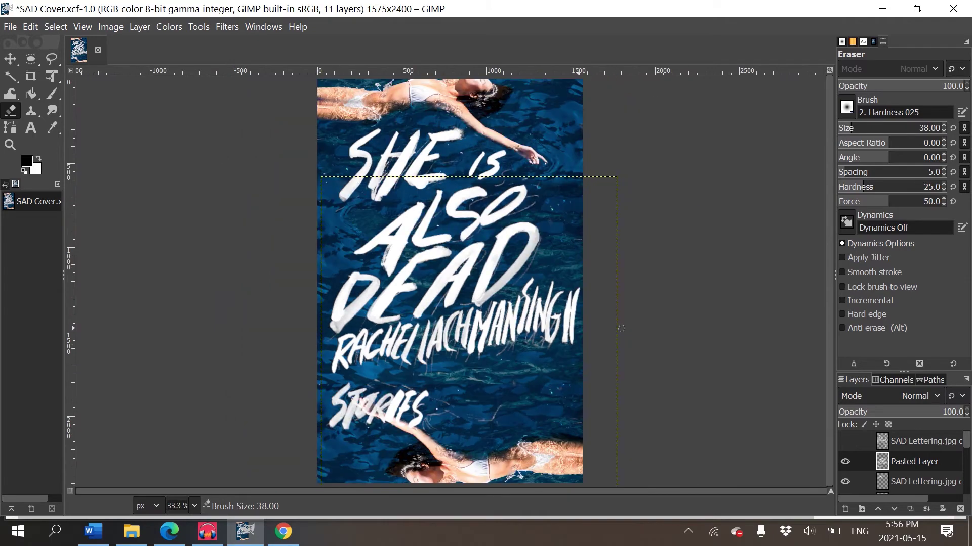
pyautogui.scroll(4, 621, 328)
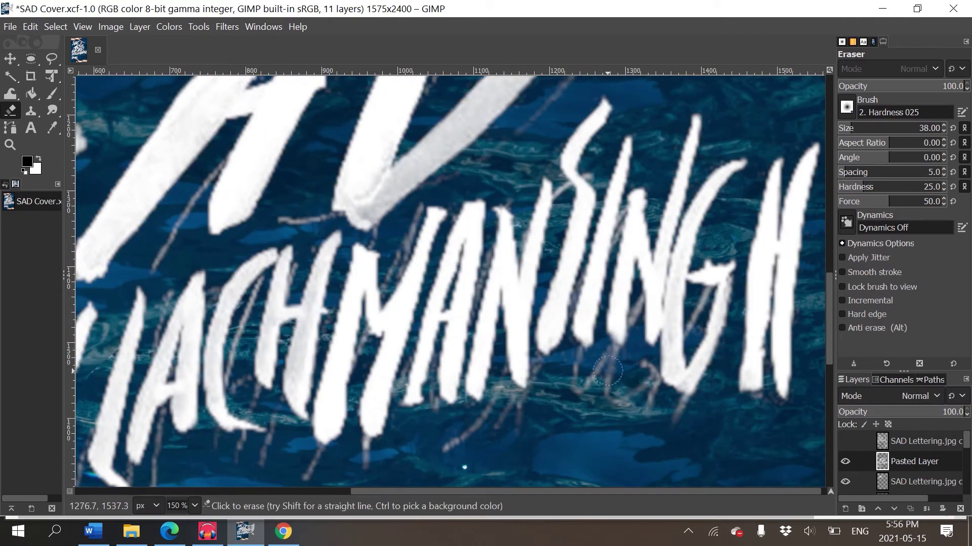
pyautogui.moveTo(607, 371)
pyautogui.mouseDown()
pyautogui.moveTo(642, 377)
pyautogui.moveTo(647, 411)
pyautogui.moveTo(642, 359)
pyautogui.moveTo(669, 404)
pyautogui.moveTo(661, 417)
pyautogui.moveTo(681, 401)
pyautogui.moveTo(703, 410)
pyautogui.moveTo(422, 463)
pyautogui.moveTo(531, 420)
pyautogui.moveTo(486, 425)
pyautogui.moveTo(511, 411)
pyautogui.moveTo(486, 416)
pyautogui.moveTo(583, 418)
pyautogui.moveTo(591, 374)
pyautogui.moveTo(625, 356)
pyautogui.moveTo(564, 382)
pyautogui.mouseUp()
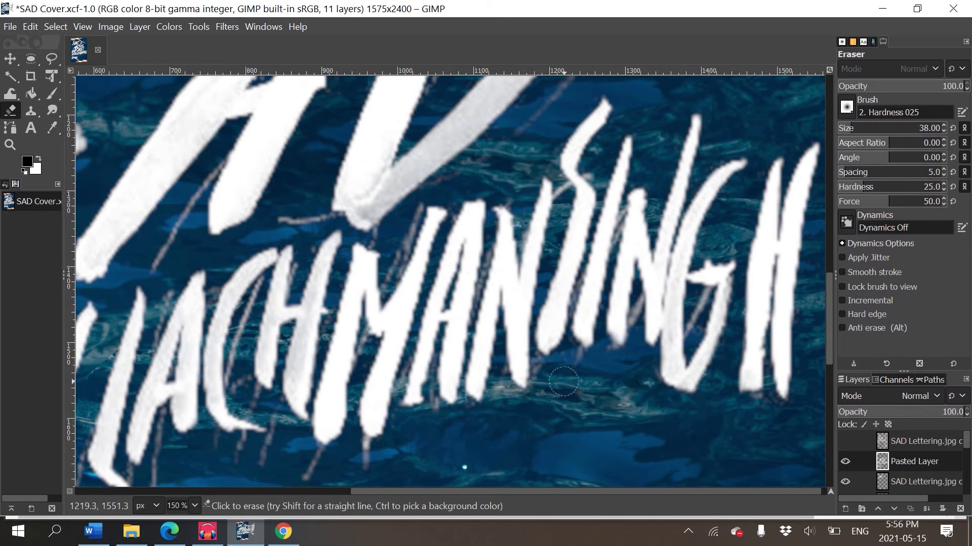
# - Erase the grey drip lines under the lettering, below the author's first name and along the strokes
pyautogui.hscroll(-5, 563, 382)
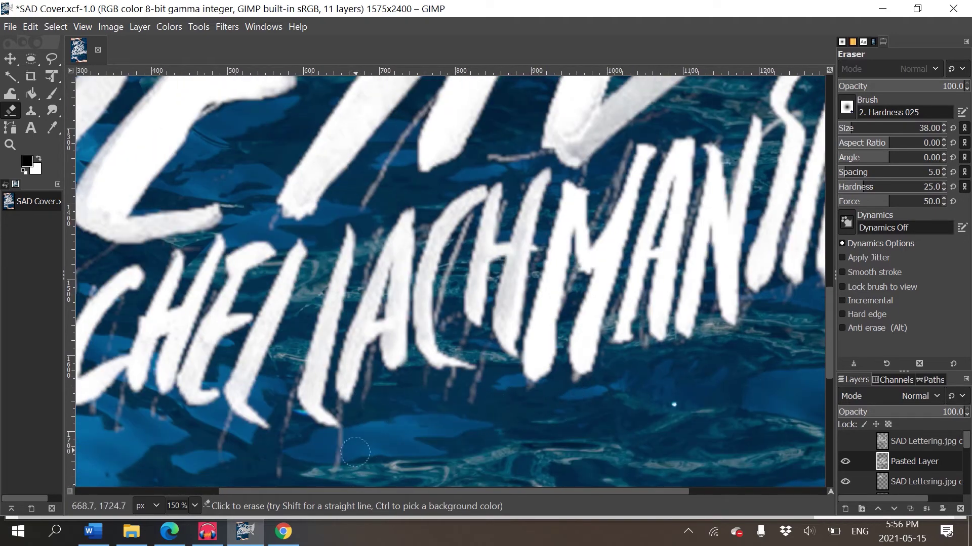
pyautogui.hscroll(-5, 355, 452)
pyautogui.moveTo(563, 321); pyautogui.dragTo(560, 361)
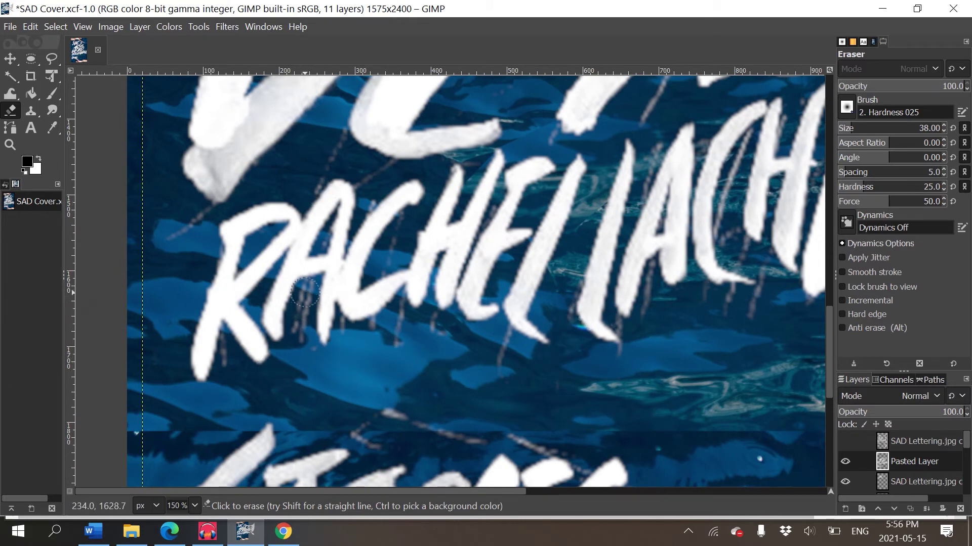
pyautogui.moveTo(304, 296); pyautogui.dragTo(304, 332)
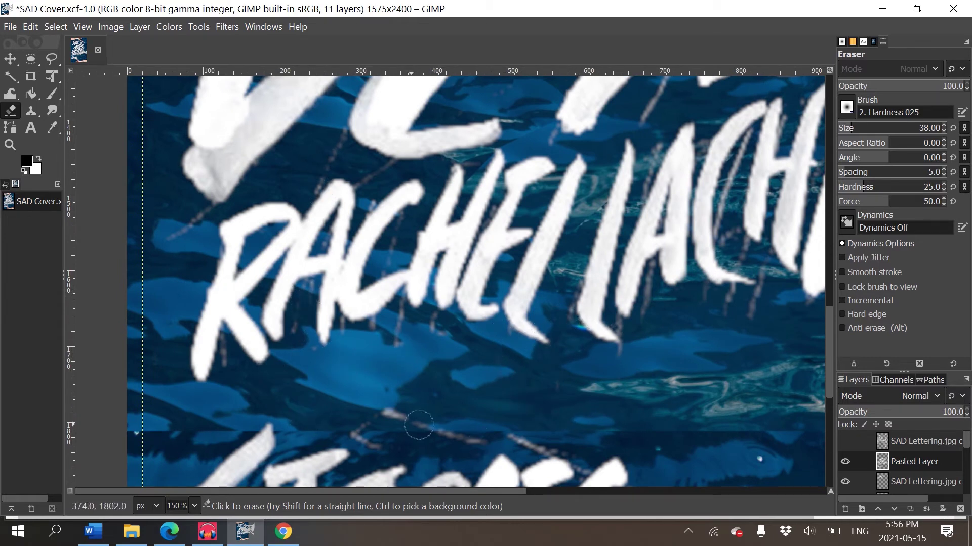
pyautogui.scroll(3, 527, 310)
pyautogui.hscroll(2, 528, 311)
pyautogui.moveTo(621, 173)
pyautogui.mouseDown()
pyautogui.moveTo(564, 294)
pyautogui.moveTo(607, 200)
pyautogui.mouseUp()
pyautogui.scroll(3, 607, 199)
pyautogui.hscroll(2, 607, 200)
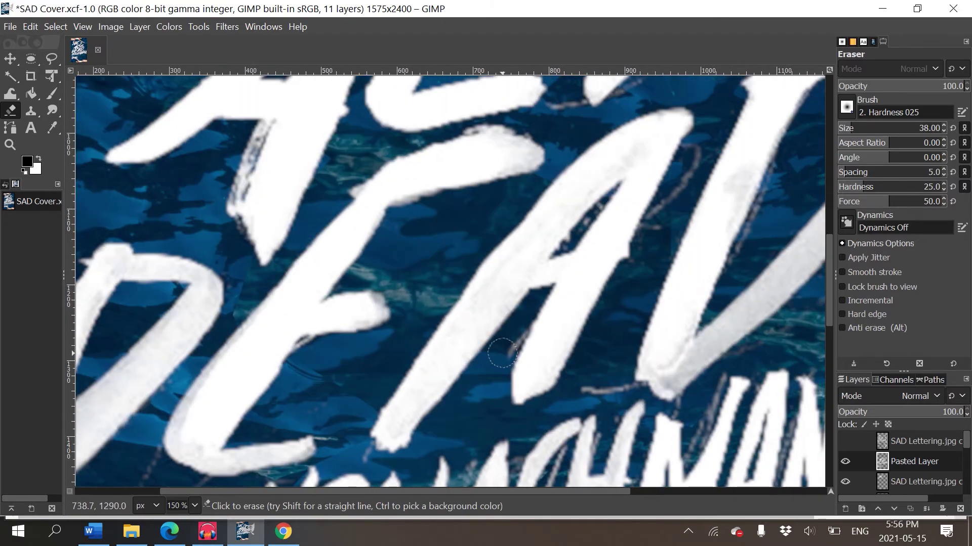
pyautogui.moveTo(591, 391)
pyautogui.mouseDown()
pyautogui.moveTo(642, 398)
pyautogui.moveTo(626, 383)
pyautogui.mouseUp()
pyautogui.scroll(3, 626, 383)
pyautogui.hscroll(2, 626, 383)
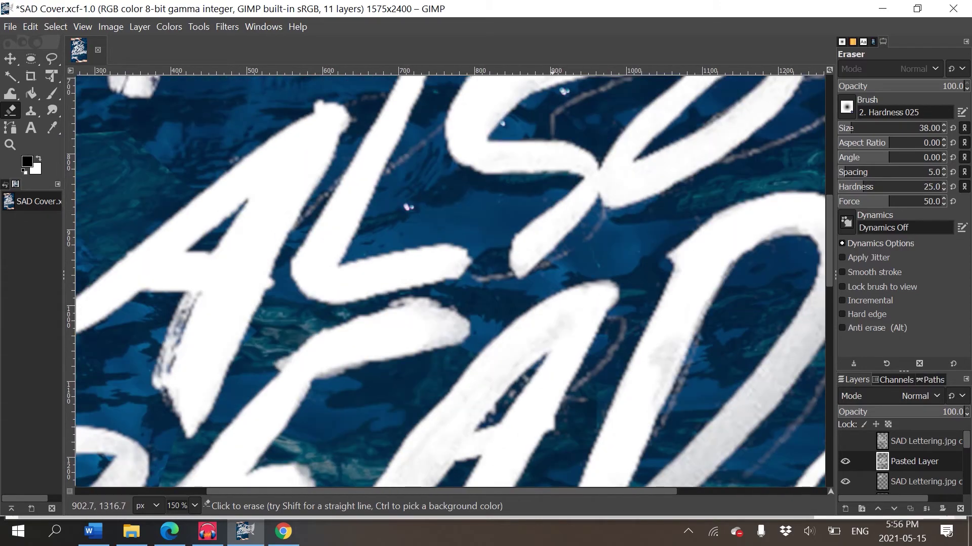
pyautogui.moveTo(608, 473)
pyautogui.mouseDown()
pyautogui.moveTo(630, 329)
pyautogui.moveTo(561, 544)
pyautogui.mouseUp()
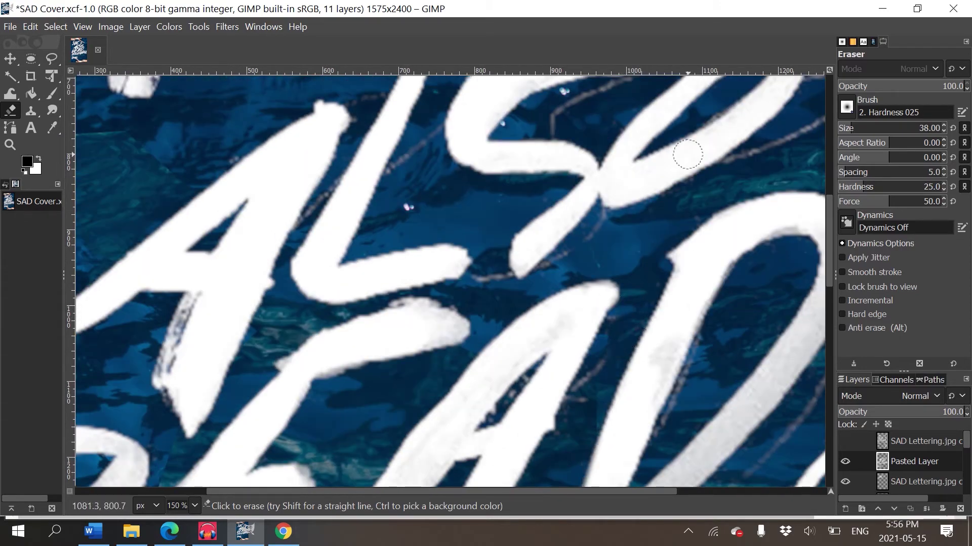
pyautogui.scroll(-4, 688, 155)
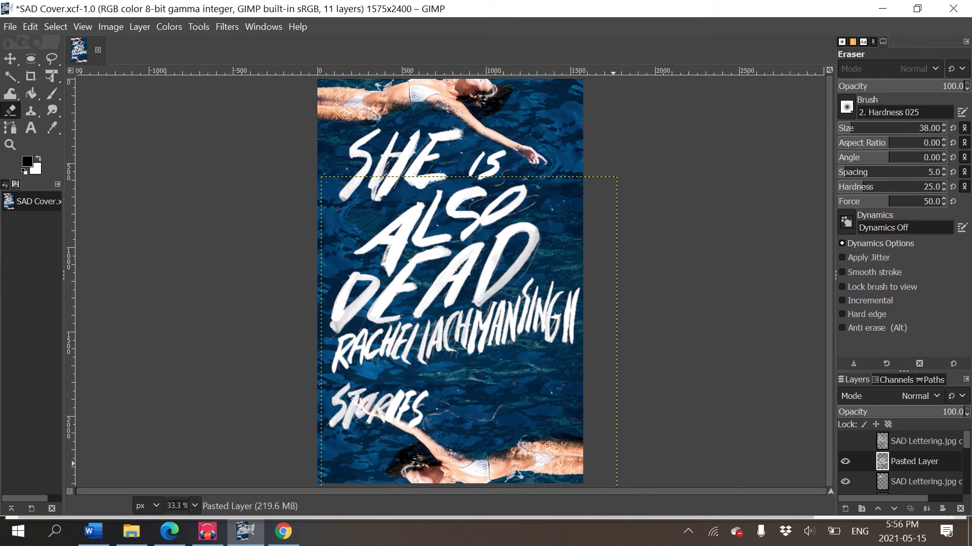
# - Rename the SAD Lettering.jpg copy #2 layer to 'She is' and shift its lettering slightly right
pyautogui.click(906, 481)
pyautogui.doubleClick(905, 481)
pyautogui.write('She is')
pyautogui.press('Return')
pyautogui.press('m')
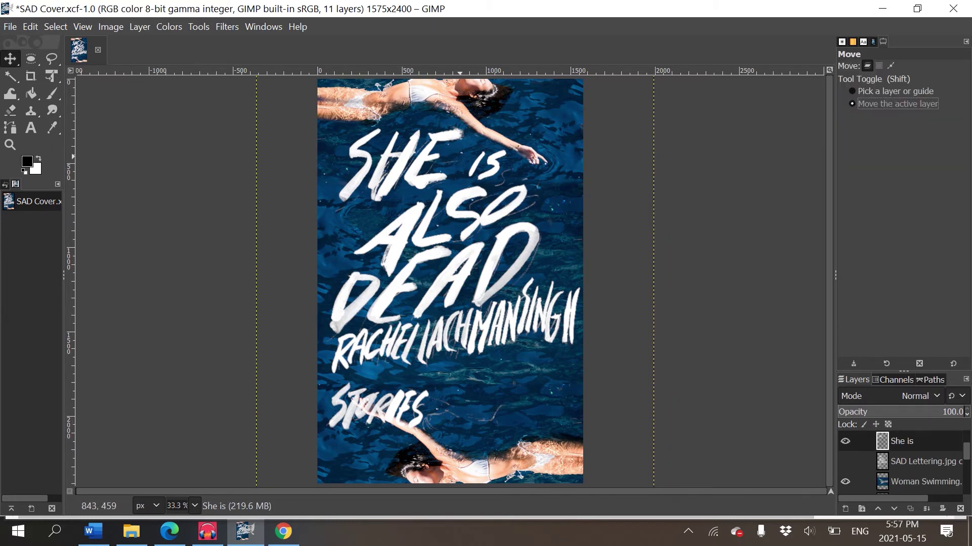
pyautogui.moveTo(455, 156); pyautogui.dragTo(473, 156)
pyautogui.moveTo(473, 292); pyautogui.dragTo(460, 293)
# - Erase the faint grey curve near the word 'is'
pyautogui.scroll(2, 458, 292)
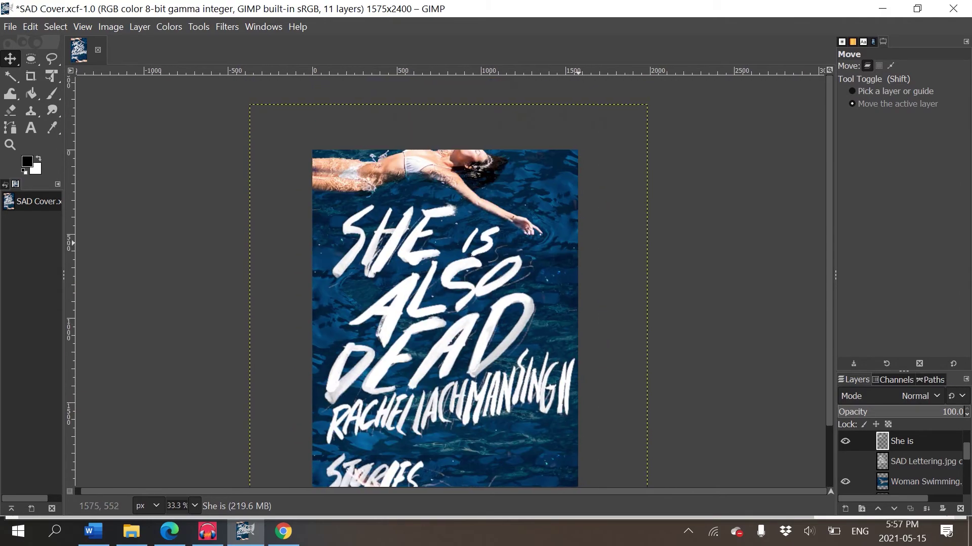
pyautogui.scroll(2, 576, 263)
pyautogui.press('e')
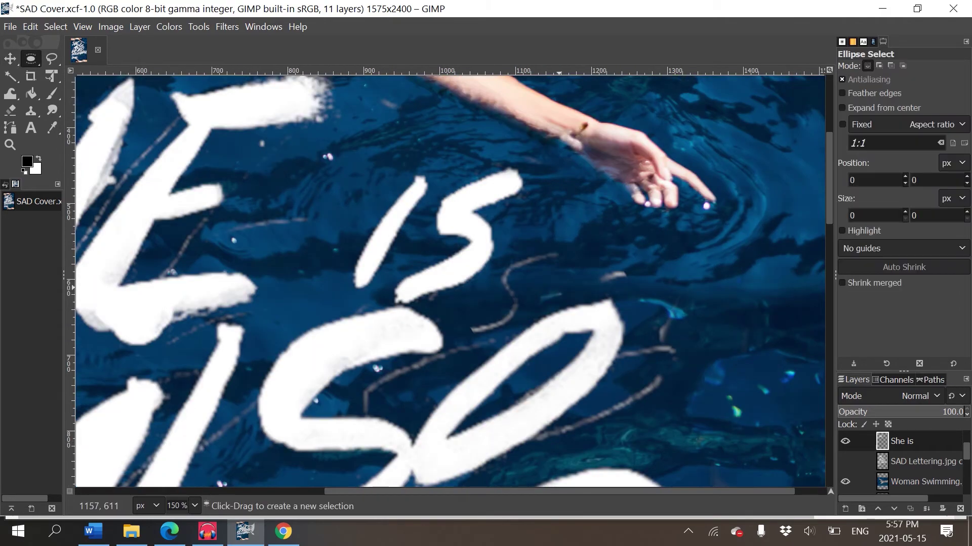
pyautogui.hotkey('shift', 'e')
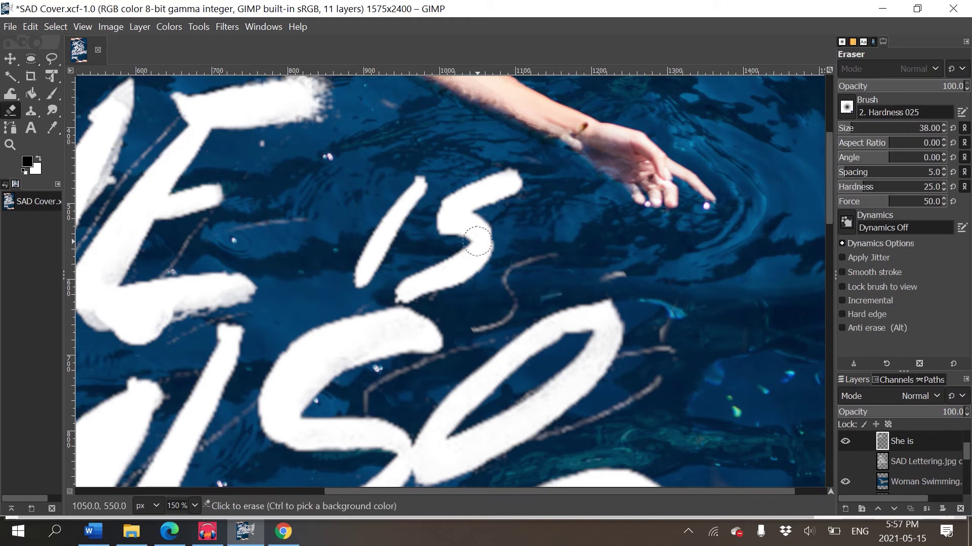
pyautogui.moveTo(539, 276)
pyautogui.mouseDown()
pyautogui.moveTo(517, 298)
pyautogui.moveTo(512, 270)
pyautogui.moveTo(508, 290)
pyautogui.moveTo(526, 280)
pyautogui.moveTo(528, 290)
pyautogui.moveTo(499, 330)
pyautogui.mouseUp()
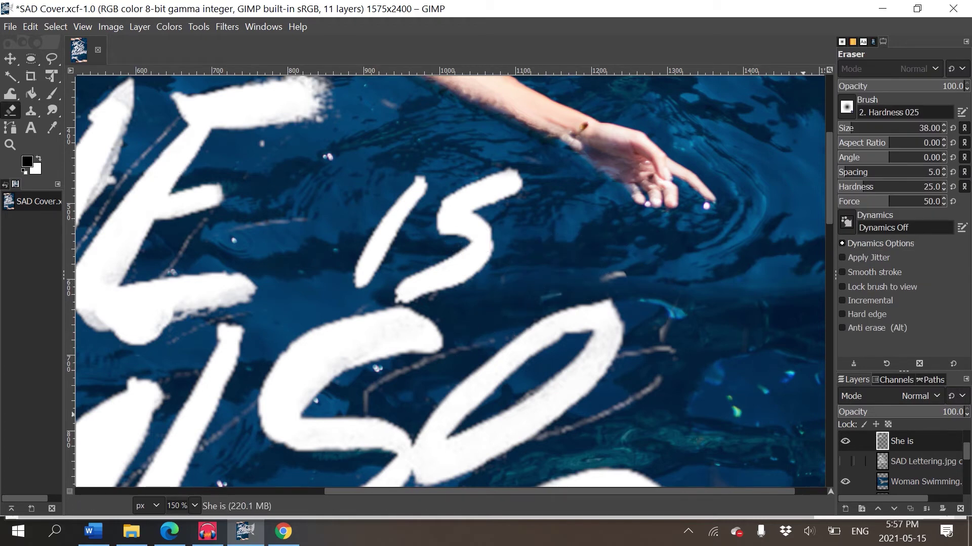
# - Review the whole cover, make Pasted Layer active and toggle its visibility off and on to check ALSO DEAD
pyautogui.hotkey('shift', 'ctrl', 'j')
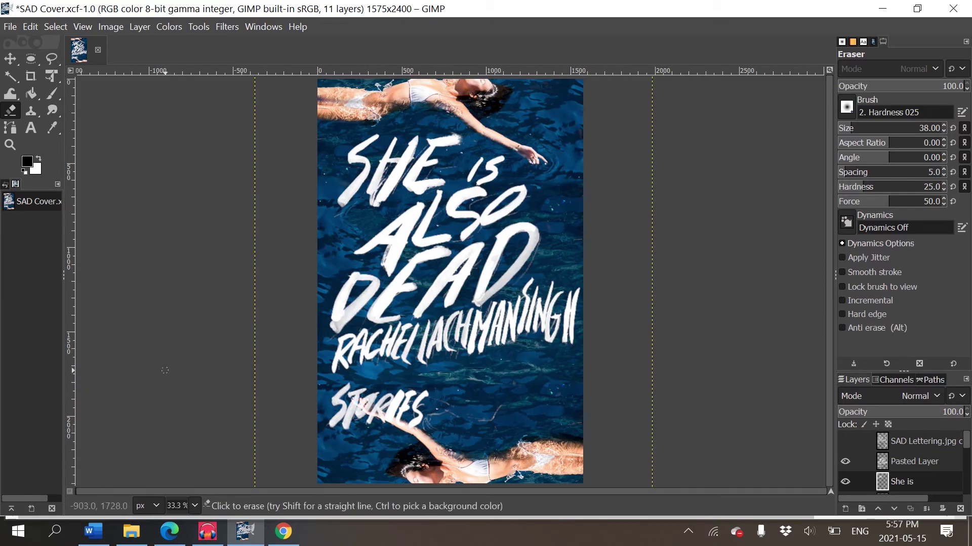
pyautogui.scroll(2, 165, 370)
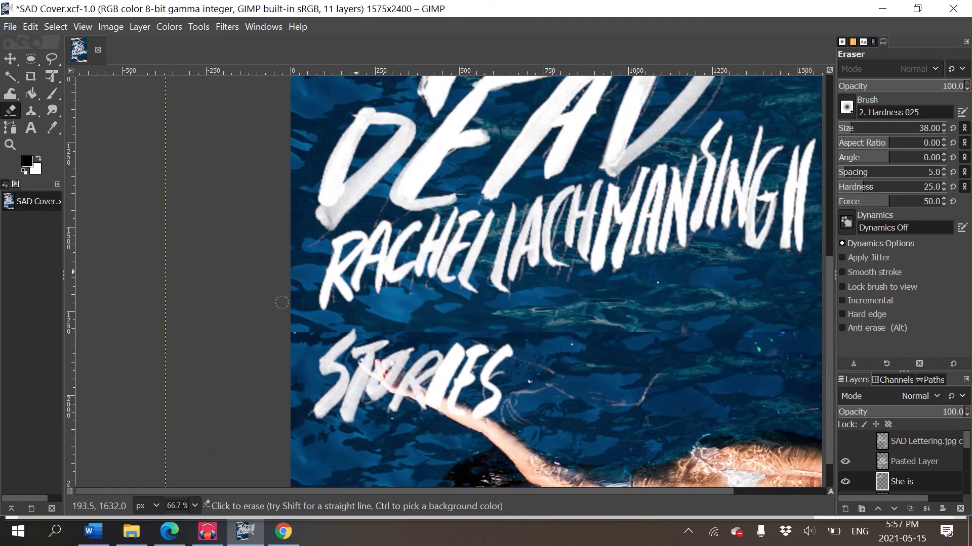
pyautogui.moveTo(282, 303); pyautogui.dragTo(478, 544)
pyautogui.moveTo(711, 282); pyautogui.dragTo(628, 420)
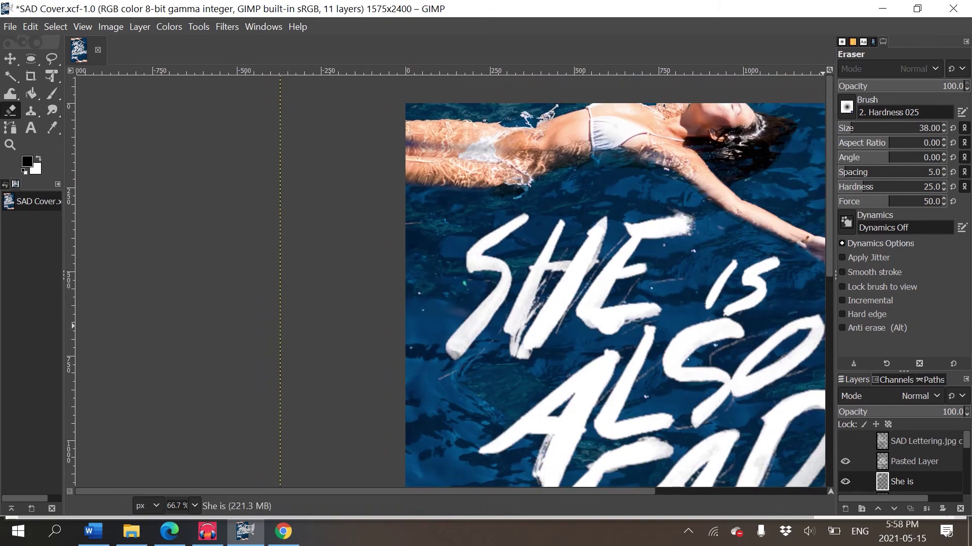
pyautogui.moveTo(639, 343); pyautogui.dragTo(583, 256)
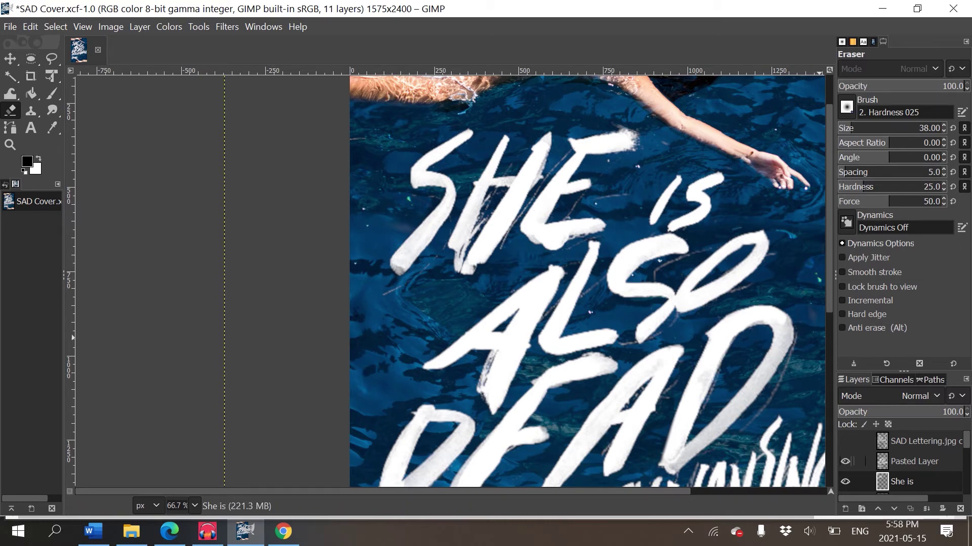
pyautogui.click(914, 462)
pyautogui.click(845, 461)
pyautogui.click(845, 461)
# - Cut the A of ALSO out with a freehand selection and paste it onto a new layer named A
pyautogui.press('f')
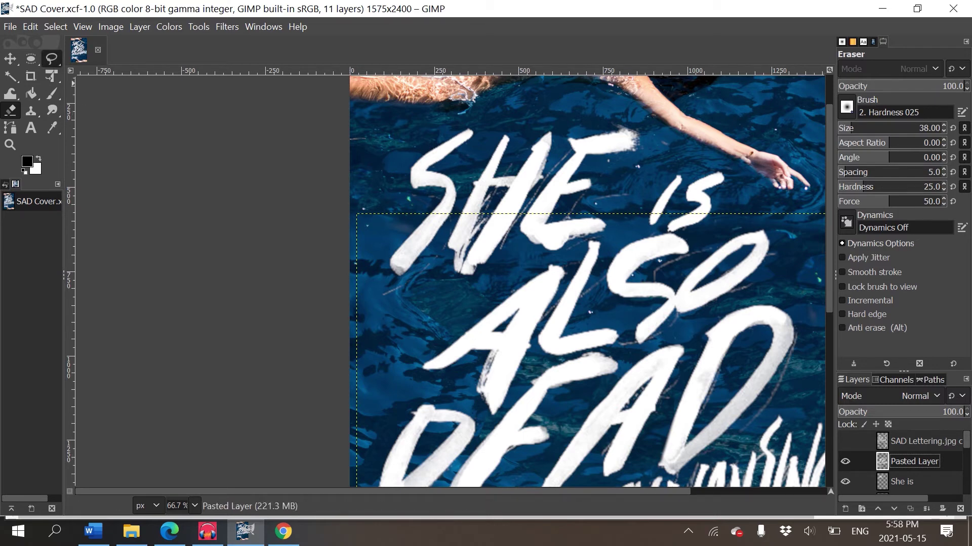
pyautogui.moveTo(526, 265); pyautogui.dragTo(409, 358)
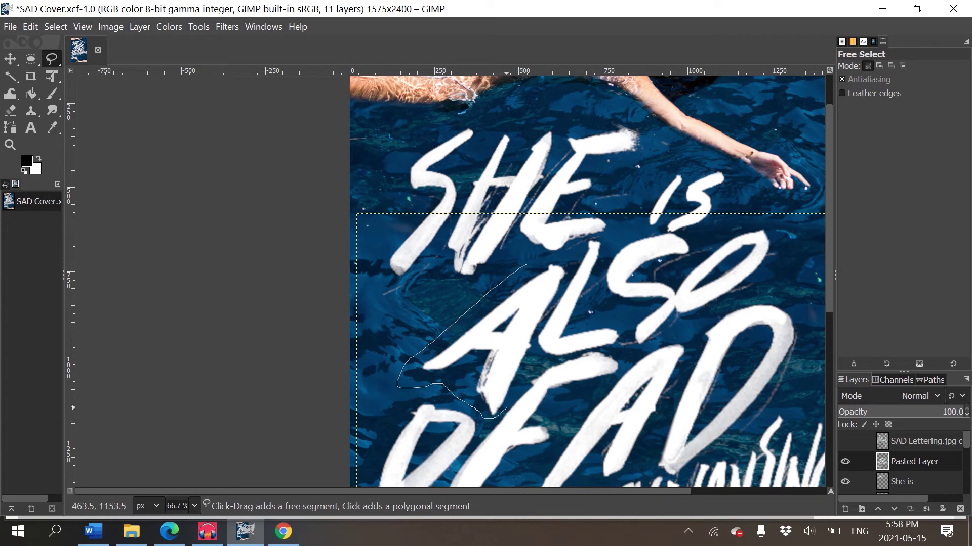
pyautogui.moveTo(533, 340)
pyautogui.mouseDown()
pyautogui.moveTo(571, 266)
pyautogui.moveTo(527, 264)
pyautogui.mouseUp()
pyautogui.press('Return')
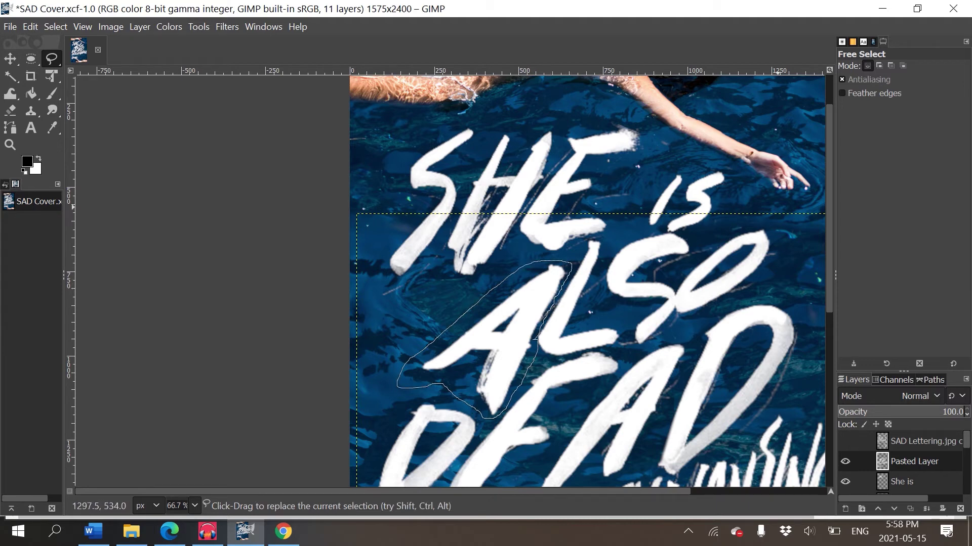
pyautogui.hotkey('ctrl', 'c')
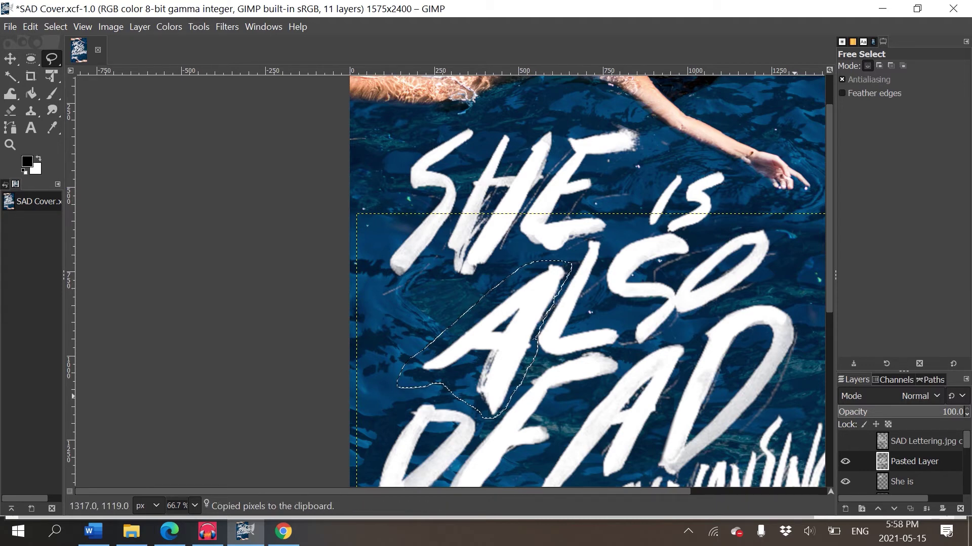
pyautogui.press('Delete')
pyautogui.hotkey('ctrl', 'v')
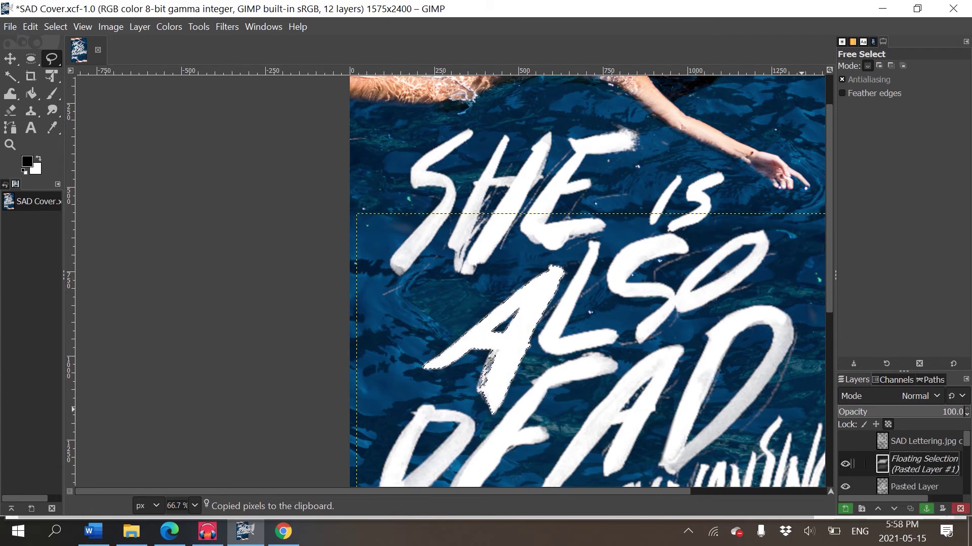
pyautogui.rightClick(916, 464)
pyautogui.click(804, 100)
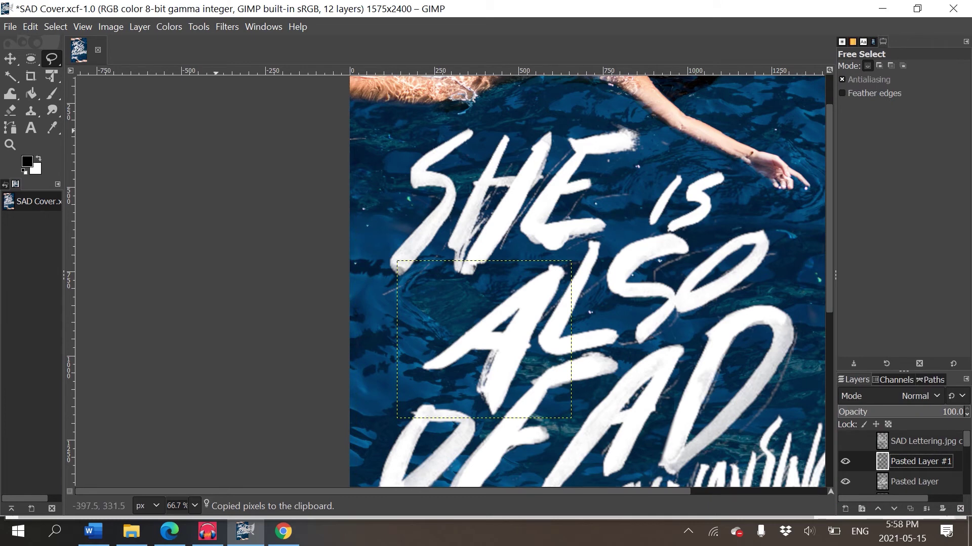
pyautogui.doubleClick(921, 461)
pyautogui.write('A')
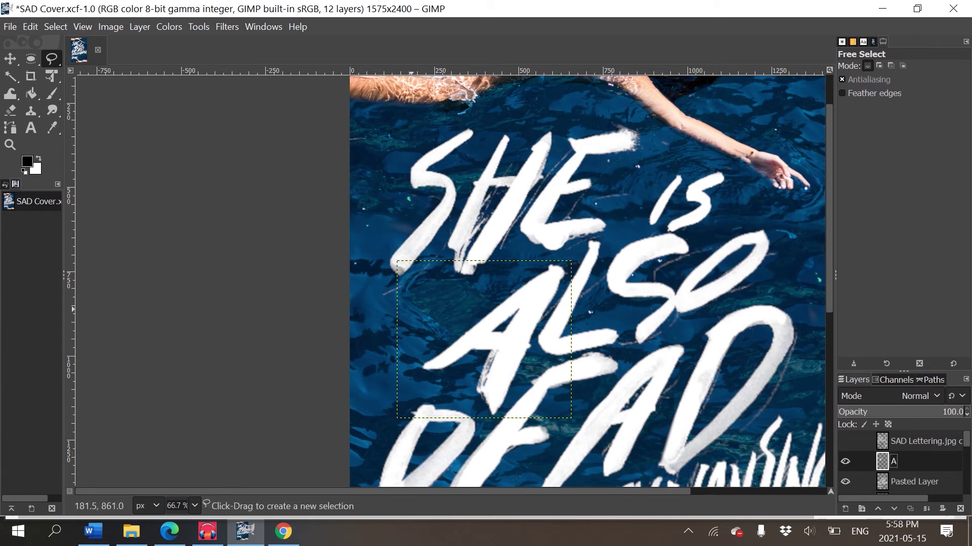
# - Nudge the A layer up and to the left, then check the lettering at 50% and 100% zoom
pyautogui.click(10, 58)
pyautogui.moveTo(484, 339); pyautogui.dragTo(481, 332)
pyautogui.scroll(2, 705, 282)
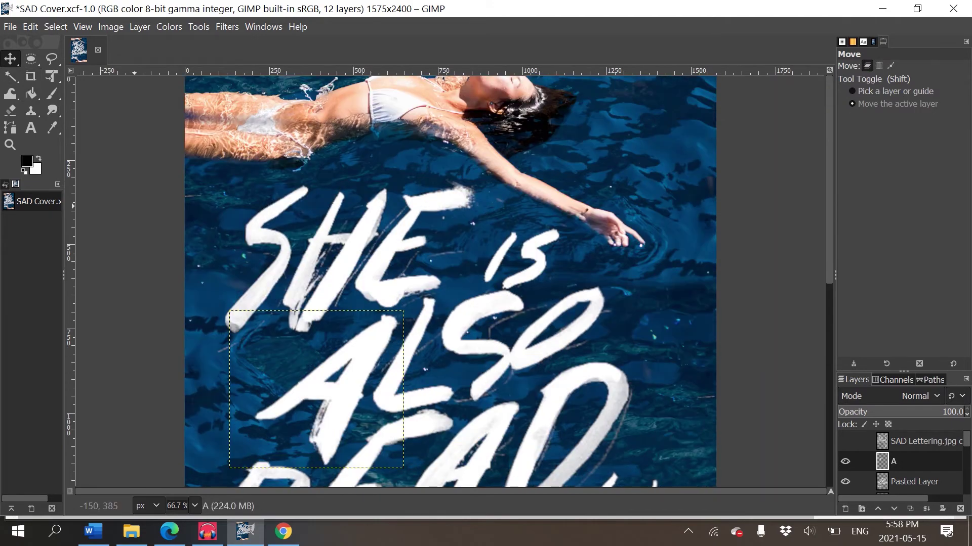
pyautogui.scroll(-5, 706, 282)
pyautogui.scroll(-3, 708, 291)
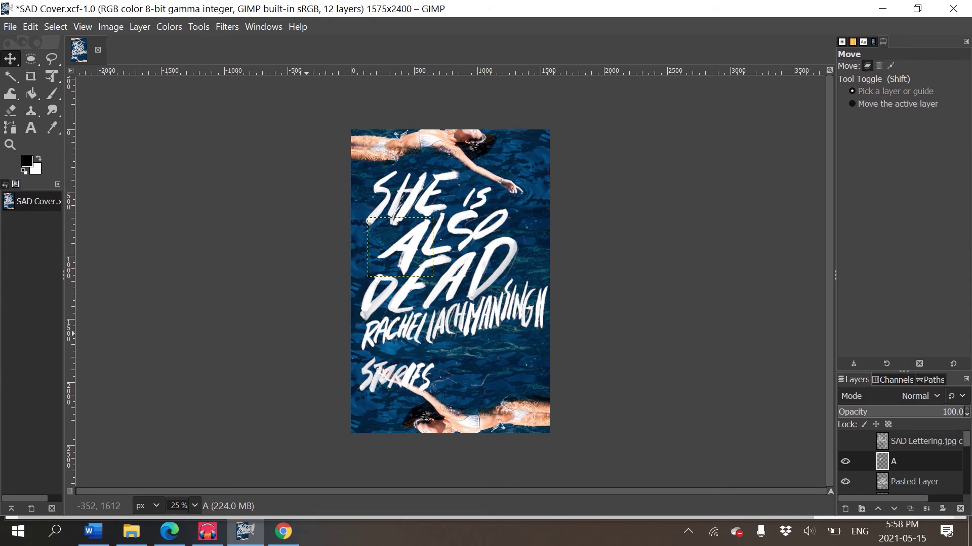
pyautogui.hotkey('shift', '2')
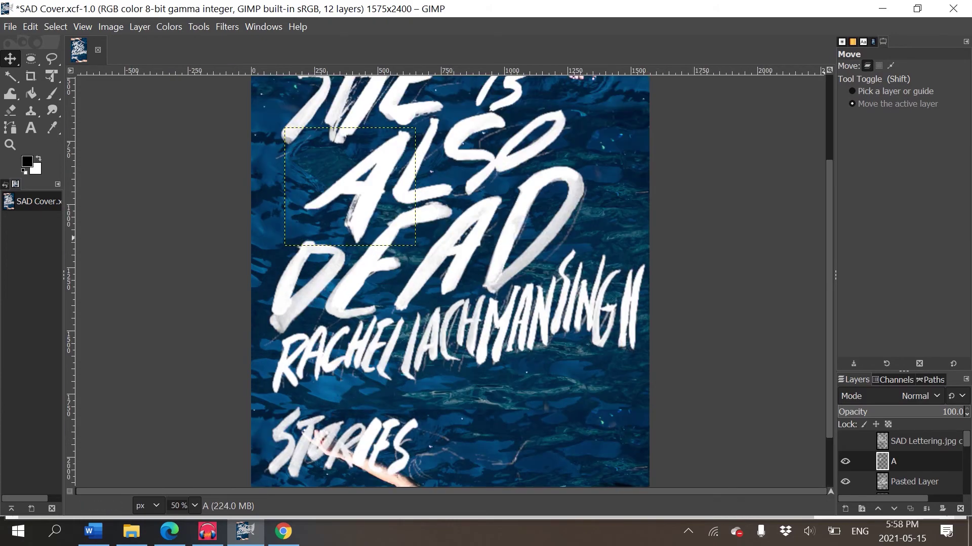
pyautogui.scroll(5, 377, 187)
pyautogui.press('1')
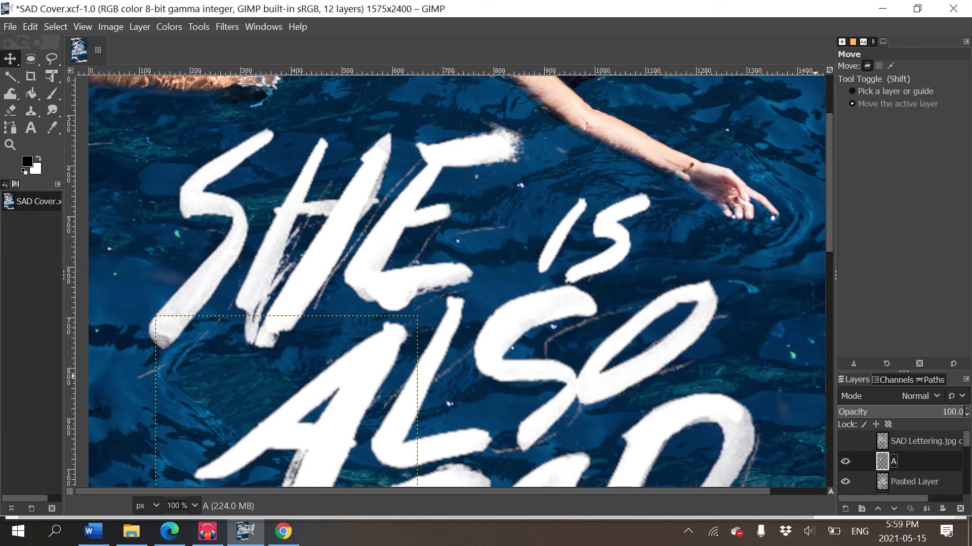
pyautogui.press('pagedown')
pyautogui.press('pagedown')
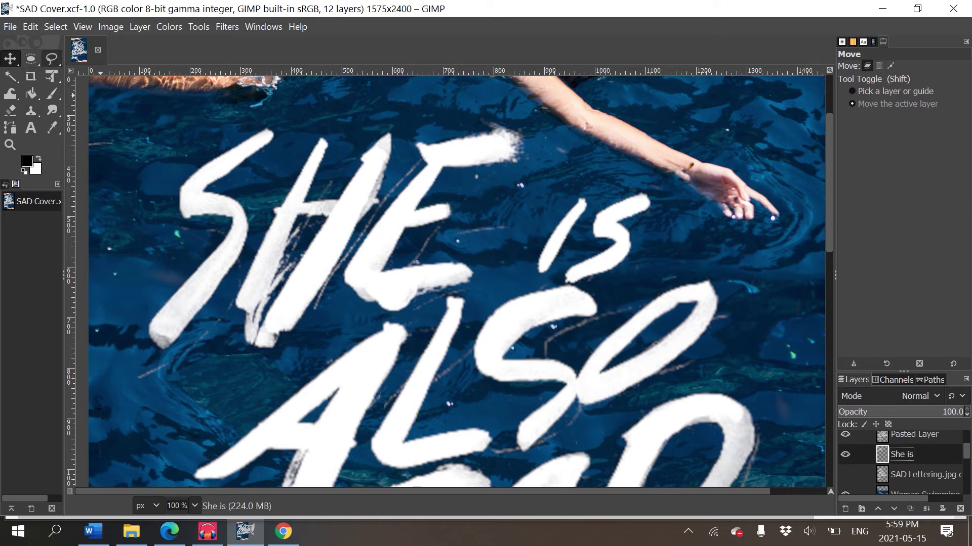
# - Lift the word 'is' out of the She is lettering onto a new layer named Is
pyautogui.click(52, 59)
pyautogui.moveTo(699, 178)
pyautogui.mouseDown()
pyautogui.moveTo(567, 178)
pyautogui.moveTo(678, 304)
pyautogui.moveTo(738, 188)
pyautogui.moveTo(699, 178)
pyautogui.mouseUp()
pyautogui.press('Return')
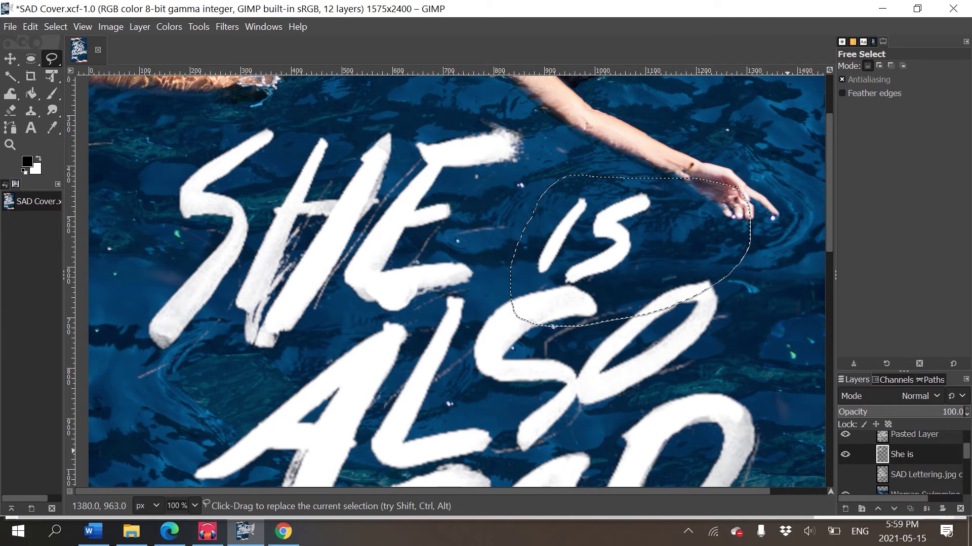
pyautogui.hotkey('ctrl', 'c')
pyautogui.press('Delete')
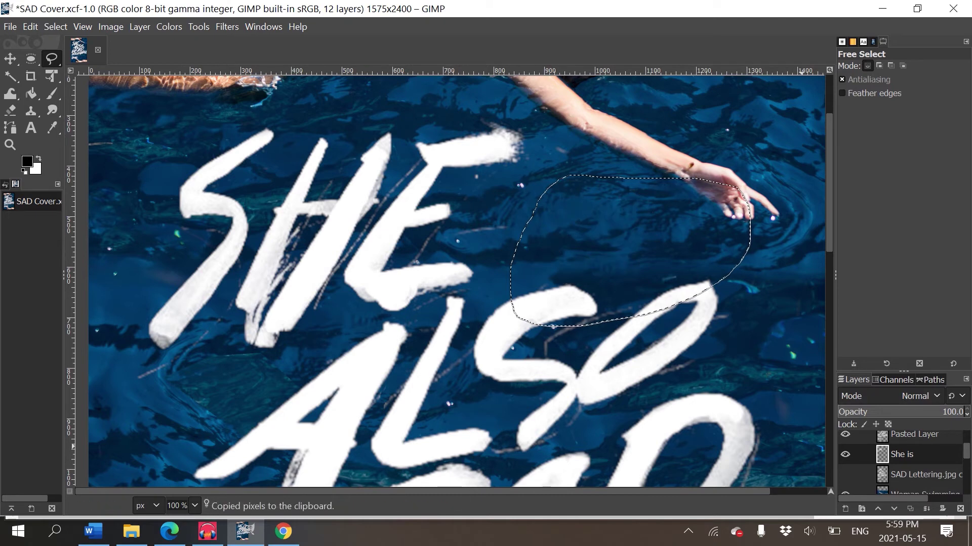
pyautogui.hotkey('ctrl', 'v')
pyautogui.rightClick(928, 456)
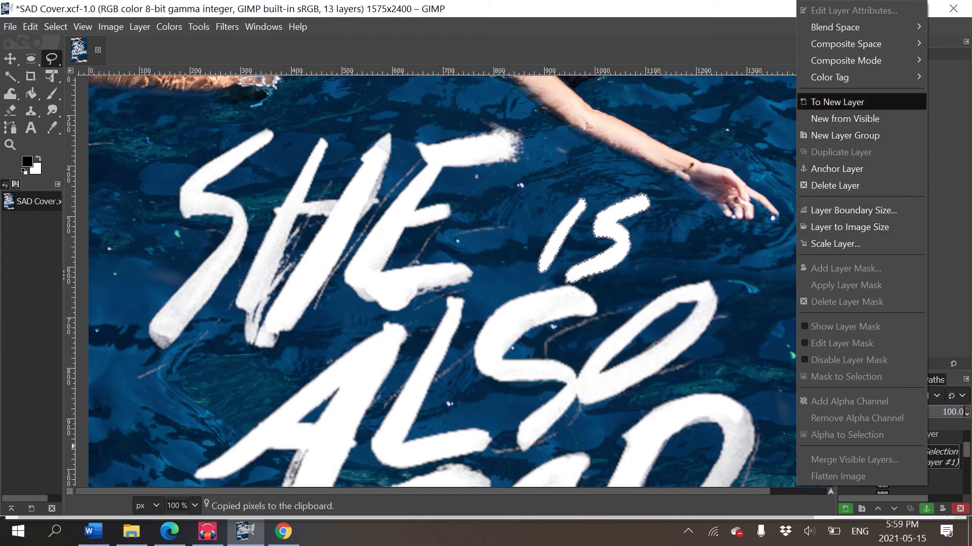
pyautogui.click(838, 102)
pyautogui.doubleClick(919, 455)
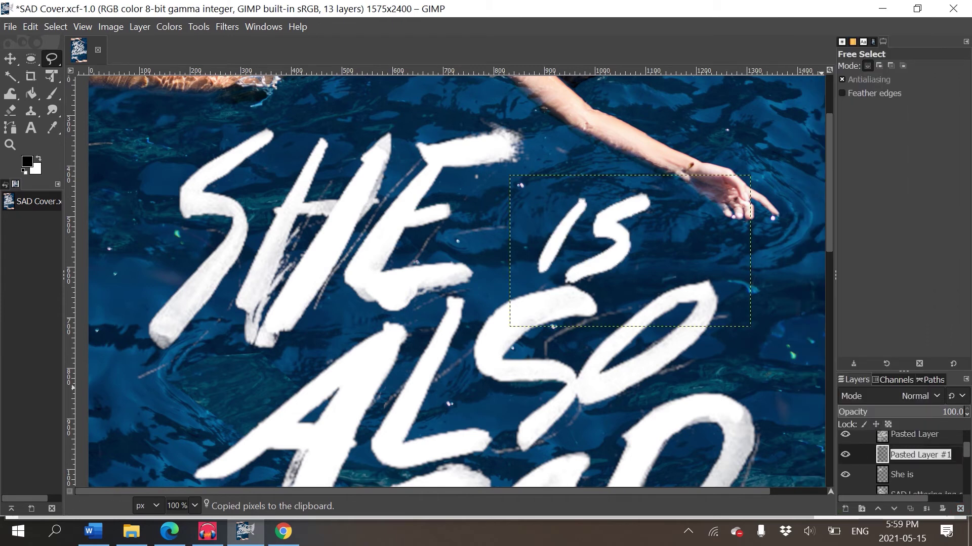
pyautogui.write('Is')
pyautogui.press('Return')
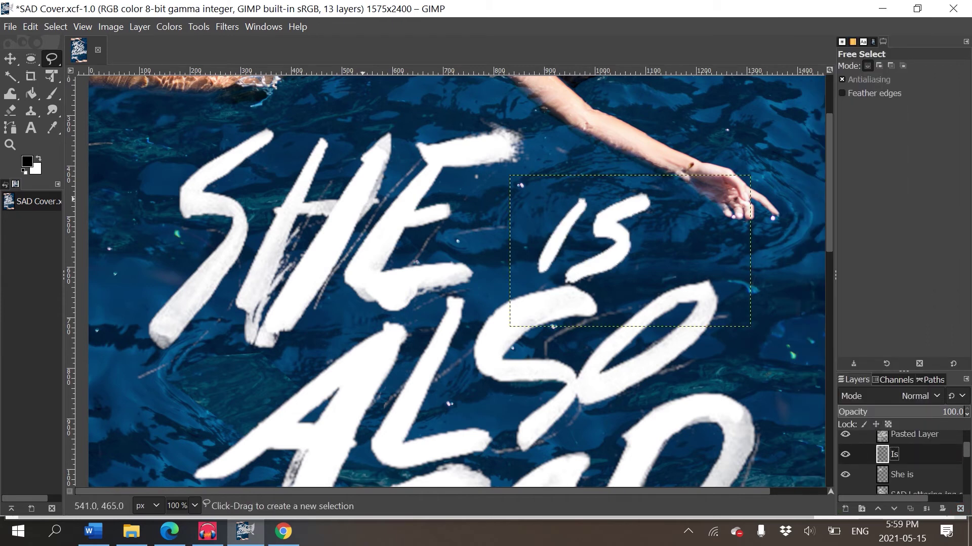
# - Raise the Is lettering about 53 px, then review the cover at 50% and 100% zoom
pyautogui.press('m')
pyautogui.moveTo(629, 251)
pyautogui.mouseDown()
pyautogui.moveTo(629, 224)
pyautogui.moveTo(622, 231)
pyautogui.mouseUp()
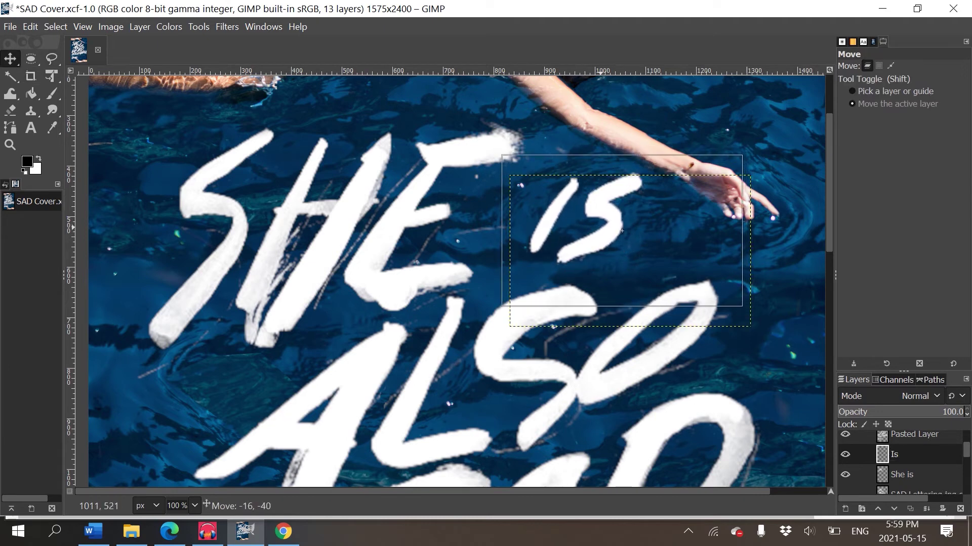
pyautogui.press('-')
pyautogui.press('-')
pyautogui.press('-')
pyautogui.press('-')
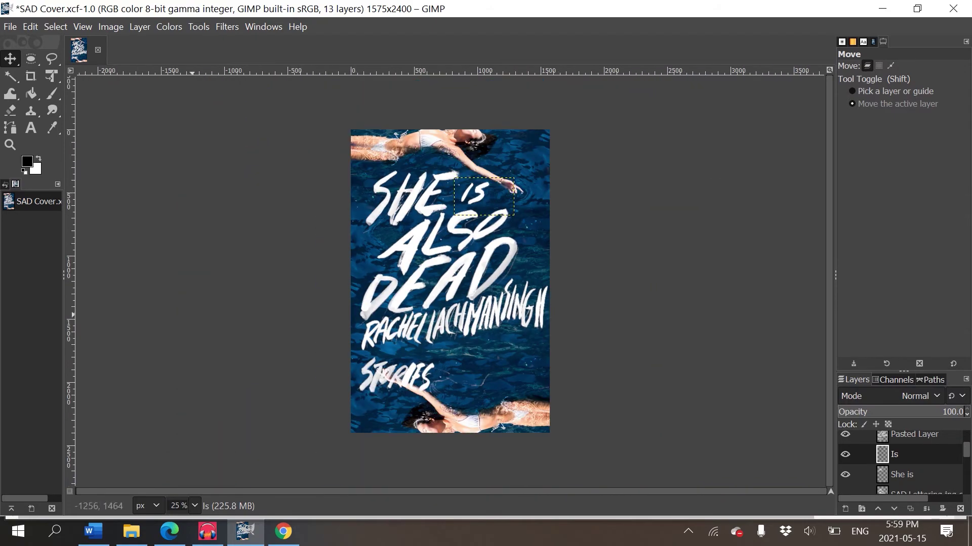
pyautogui.hotkey('shift', '2')
pyautogui.hscroll(-2, 450, 281)
pyautogui.scroll(4, 451, 281)
pyautogui.press('1')
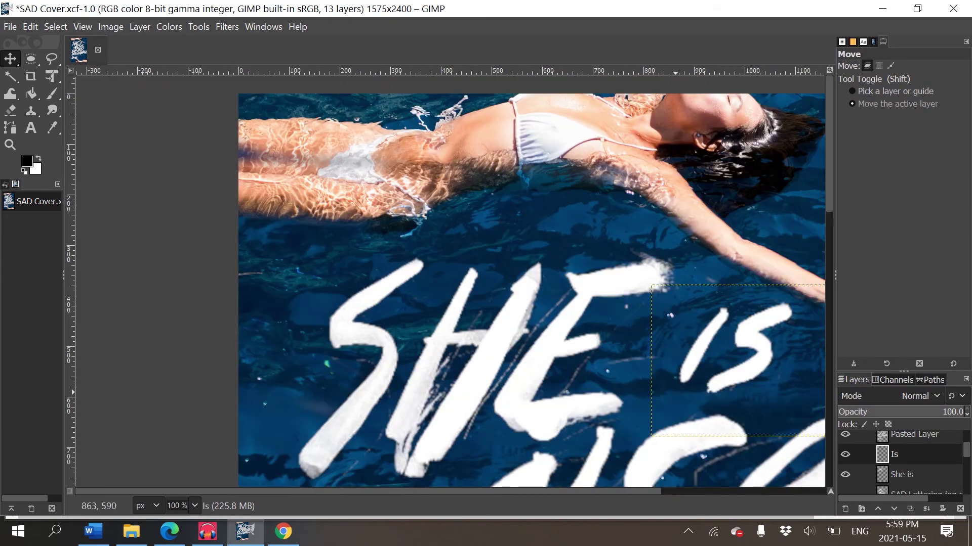
pyautogui.scroll(-4, 450, 280)
# - Outline the S of SHE on the She is layer with a freehand selection and copy it
pyautogui.click(901, 475)
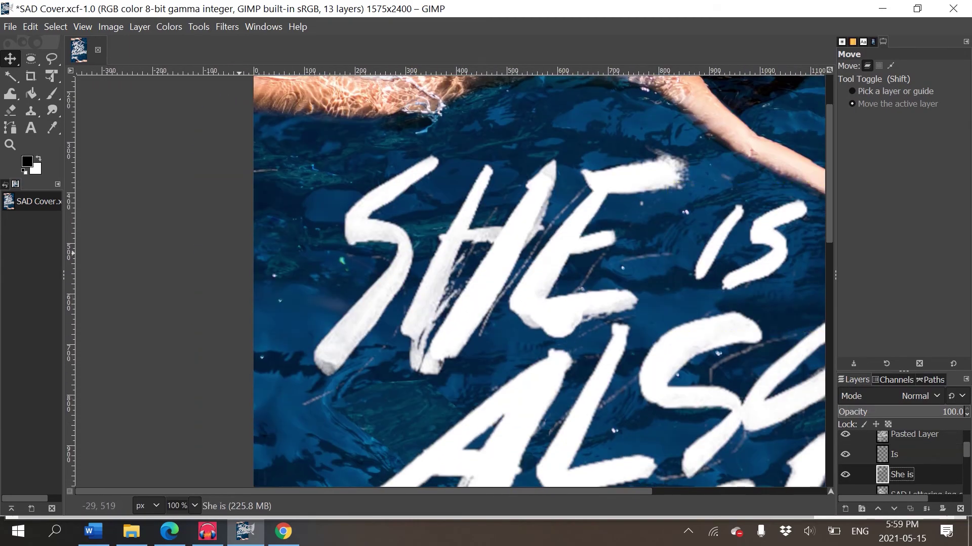
pyautogui.click(52, 58)
pyautogui.click(432, 427)
pyautogui.click(448, 313)
pyautogui.click(330, 397)
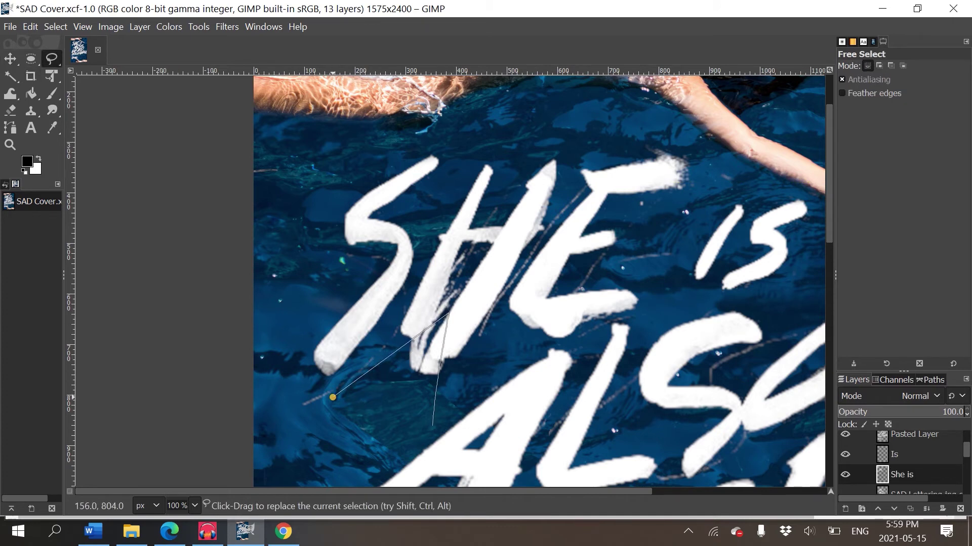
pyautogui.press('Escape')
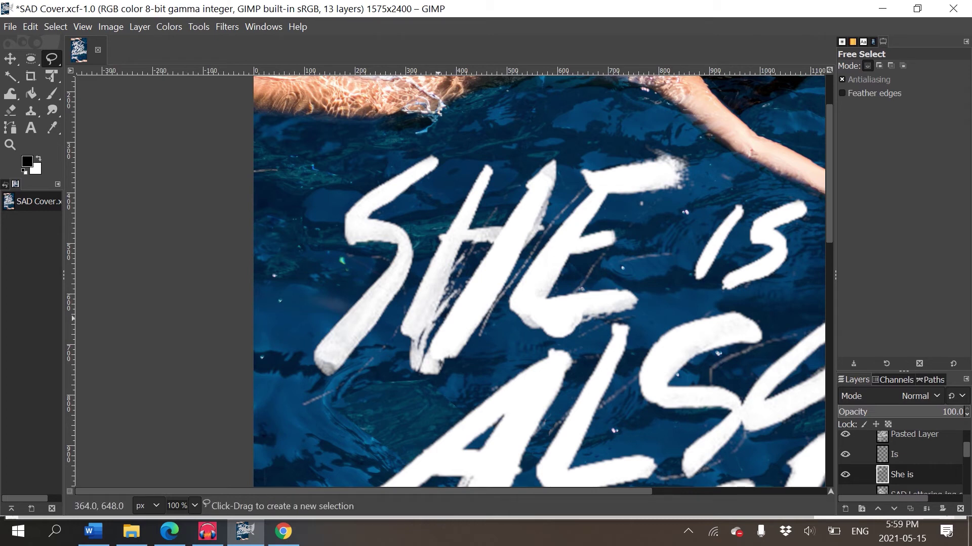
pyautogui.click(286, 213)
pyautogui.click(272, 419)
pyautogui.click(377, 398)
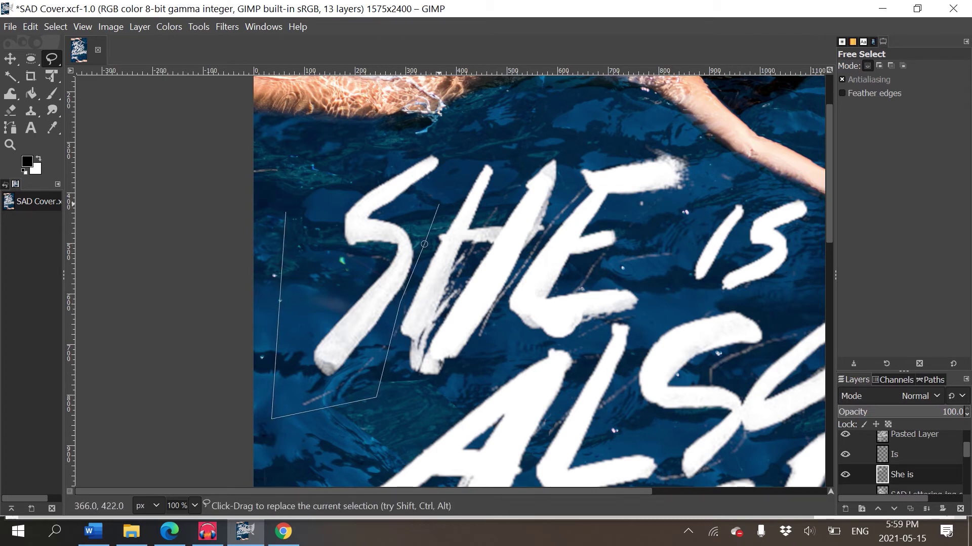
pyautogui.rightClick(432, 140)
pyautogui.press('Escape')
pyautogui.click(460, 153)
pyautogui.click(311, 186)
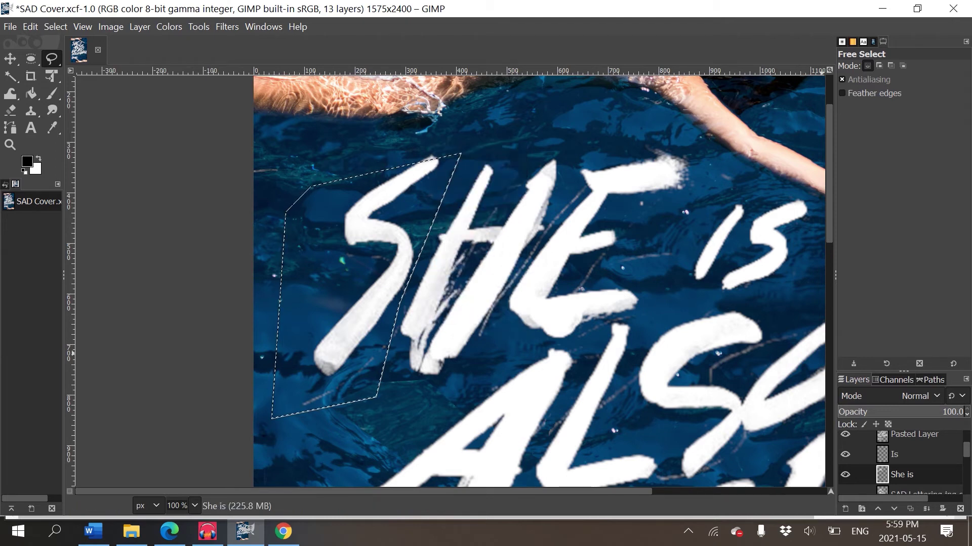
pyautogui.hotkey('ctrl', 'c')
# - Reselect the S, cut it, and paste it onto a new layer named S
pyautogui.hotkey('shift', 'ctrl', 'a')
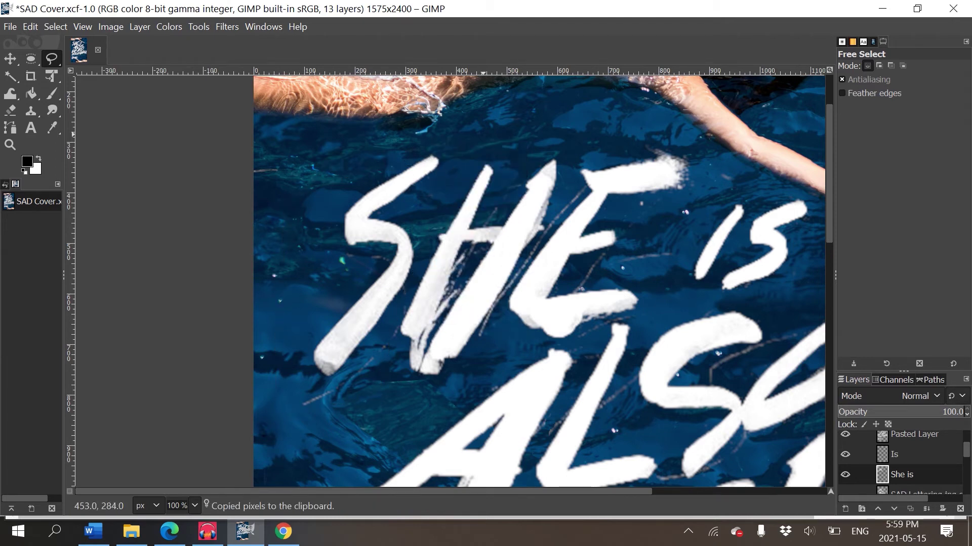
pyautogui.click(463, 148)
pyautogui.click(360, 387)
pyautogui.click(268, 375)
pyautogui.click(290, 238)
pyautogui.click(346, 141)
pyautogui.click(463, 148)
pyautogui.press('Delete')
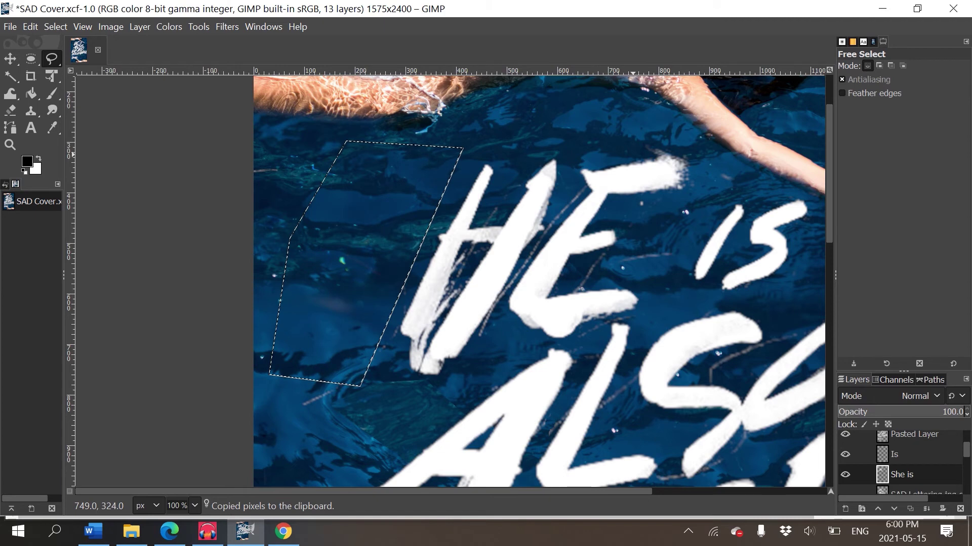
pyautogui.hotkey('ctrl', 'v')
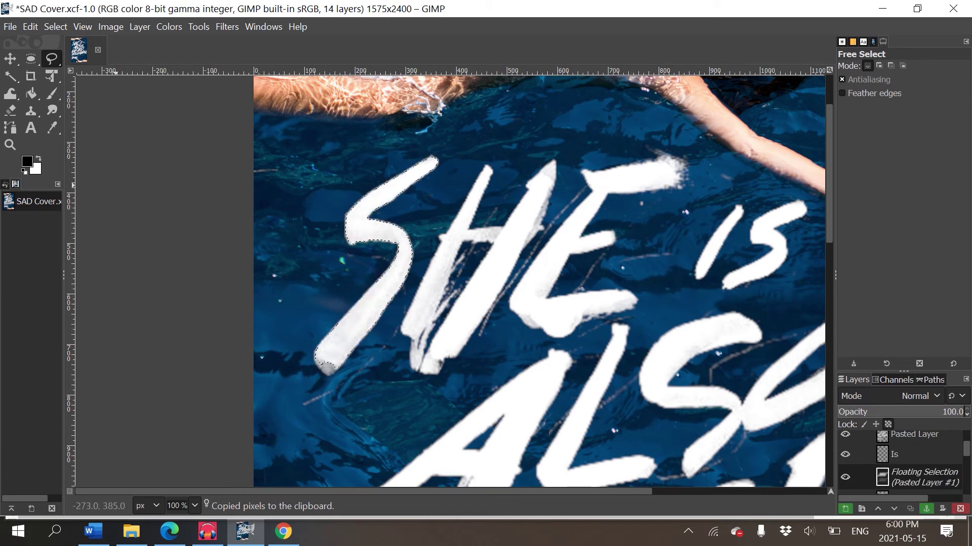
pyautogui.rightClick(916, 477)
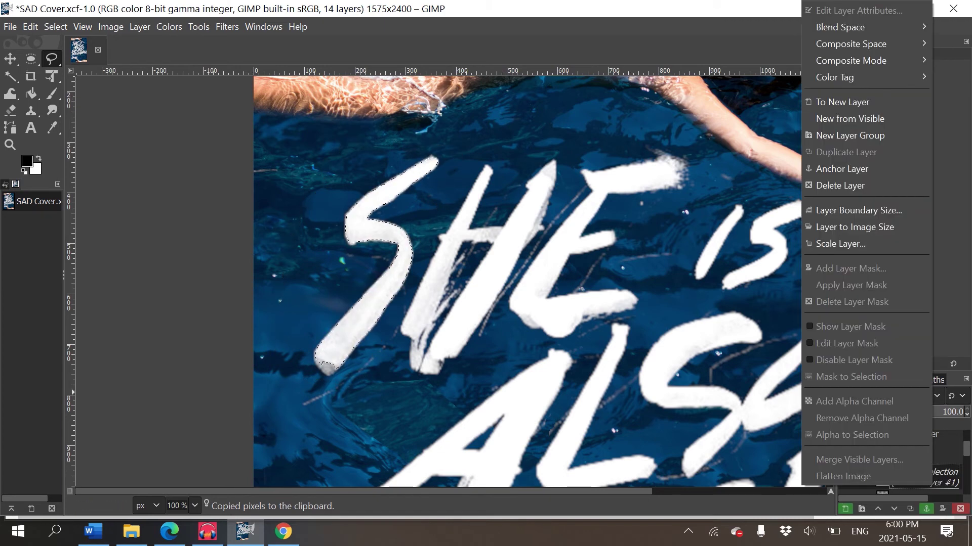
pyautogui.click(860, 102)
pyautogui.doubleClick(919, 475)
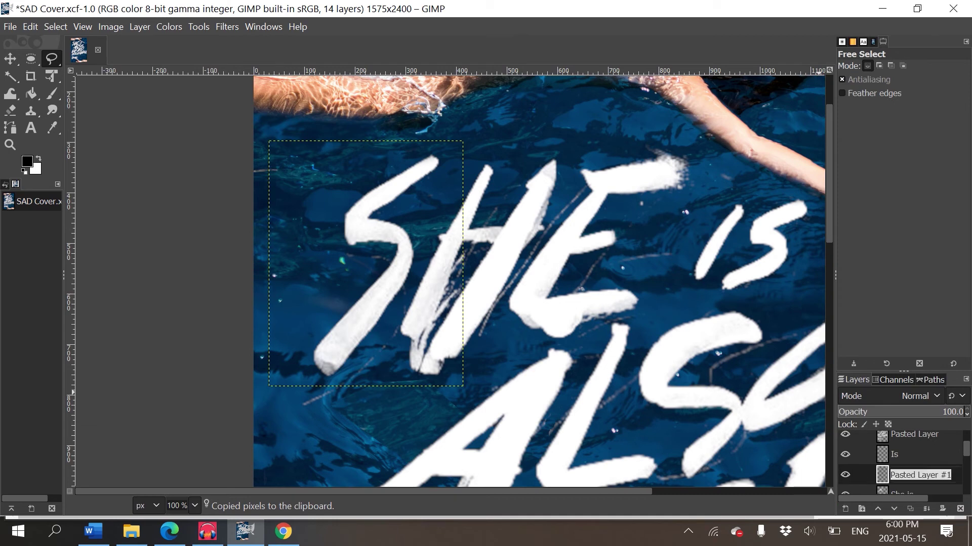
pyautogui.write('S')
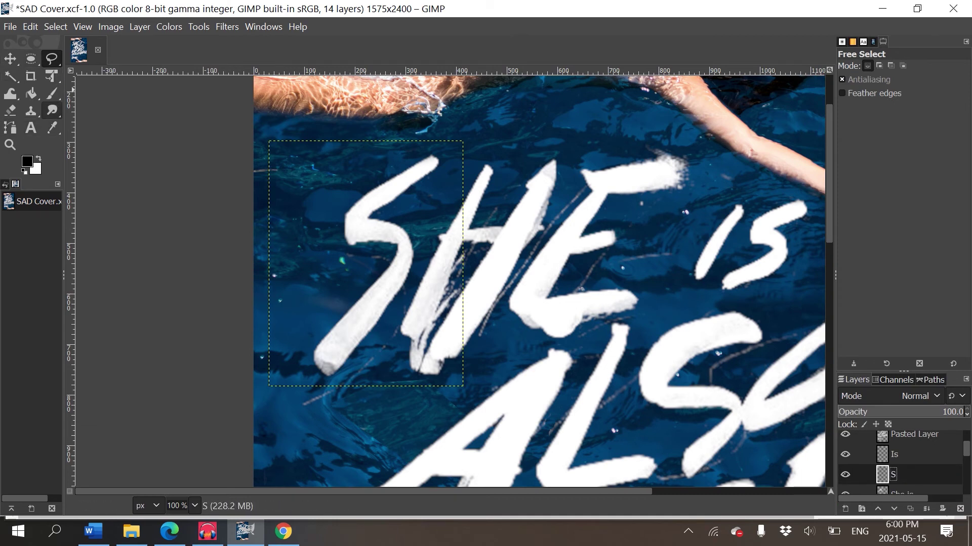
# - Scale the S layer up by about a quarter with Unified Transform
pyautogui.click(51, 76)
pyautogui.click(456, 374)
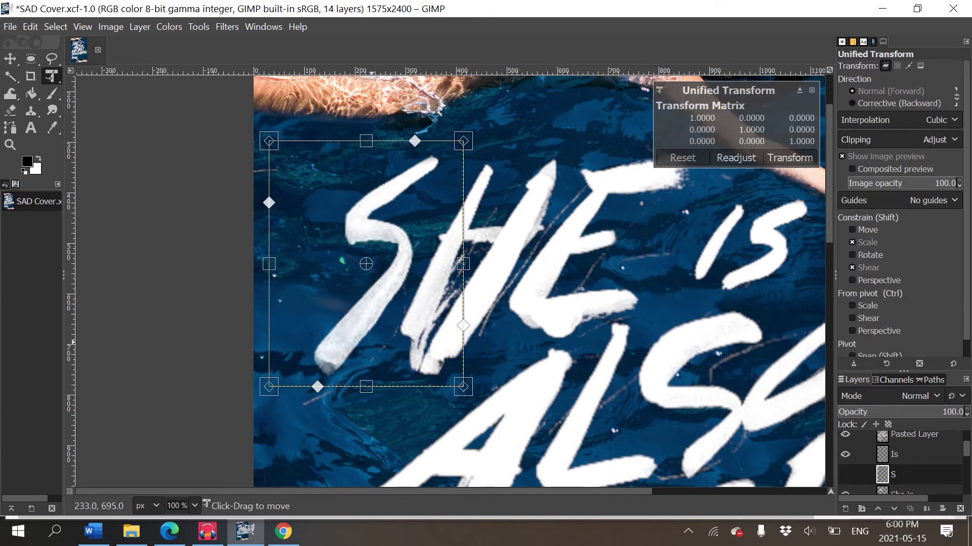
pyautogui.moveTo(465, 388); pyautogui.dragTo(499, 420)
pyautogui.hotkey('ctrl', 'z')
pyautogui.moveTo(465, 388); pyautogui.dragTo(467, 393)
pyautogui.hotkey('ctrl', 'z')
pyautogui.moveTo(268, 388); pyautogui.dragTo(204, 473)
pyautogui.hotkey('ctrl', 'z')
pyautogui.moveTo(269, 387); pyautogui.dragTo(219, 450)
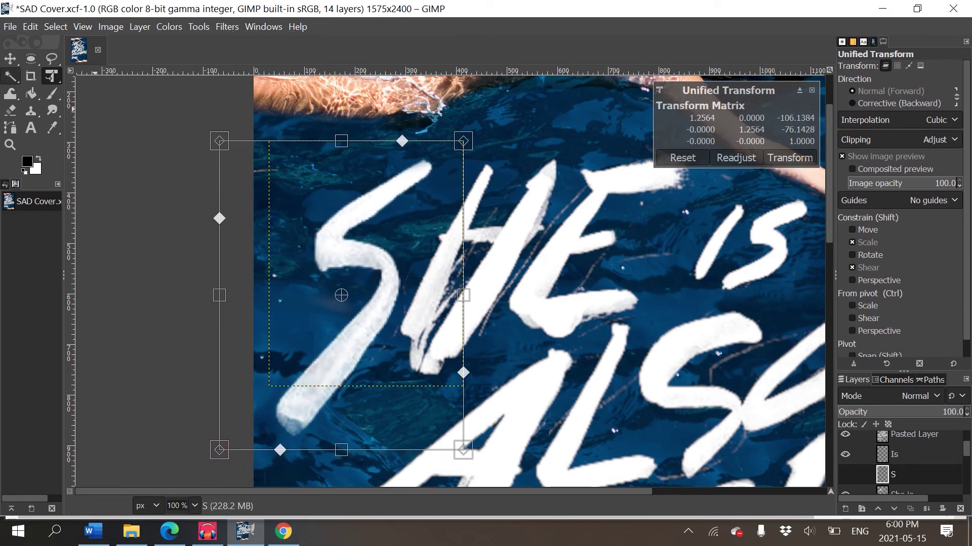
pyautogui.click(10, 58)
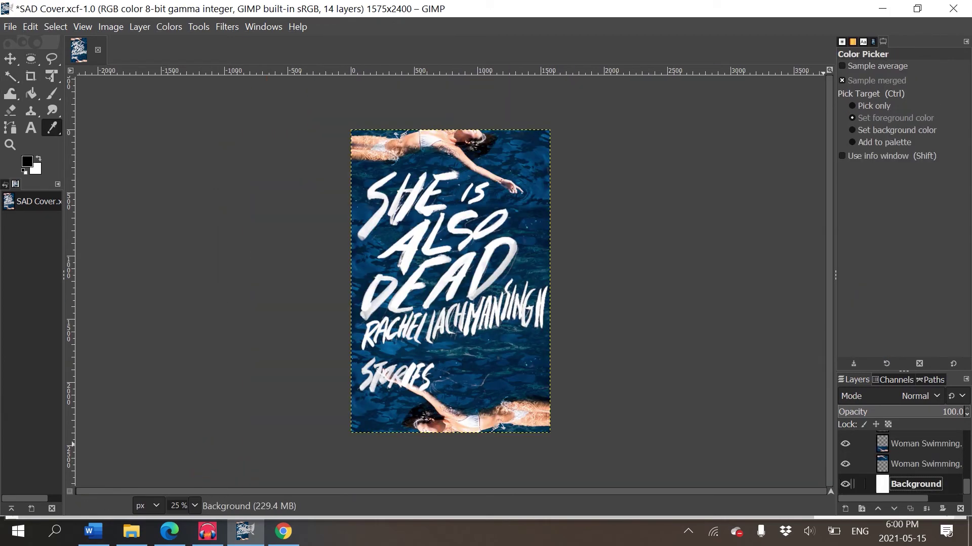
# - Rename the Pasted Layer holding the ALSO DEAD lettering to 'also dead'
pyautogui.scroll(5, 900, 463)
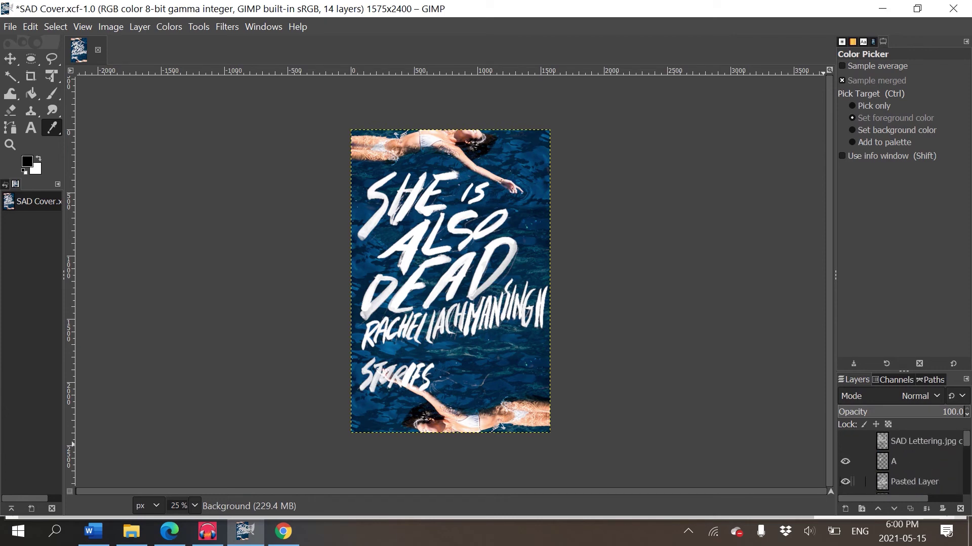
pyautogui.scroll(-1, 901, 463)
pyautogui.click(845, 469)
pyautogui.click(845, 470)
pyautogui.doubleClick(913, 470)
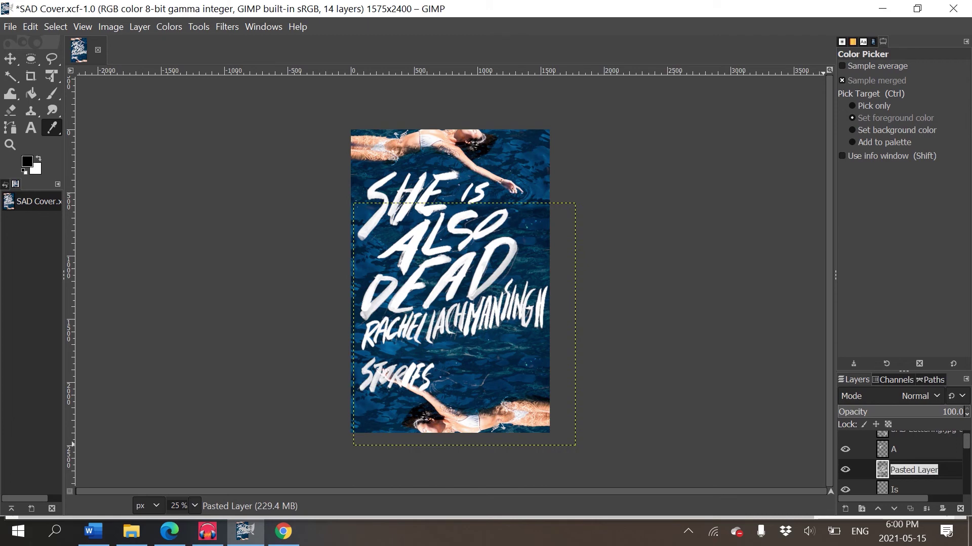
pyautogui.write('also dead')
pyautogui.press('Return')
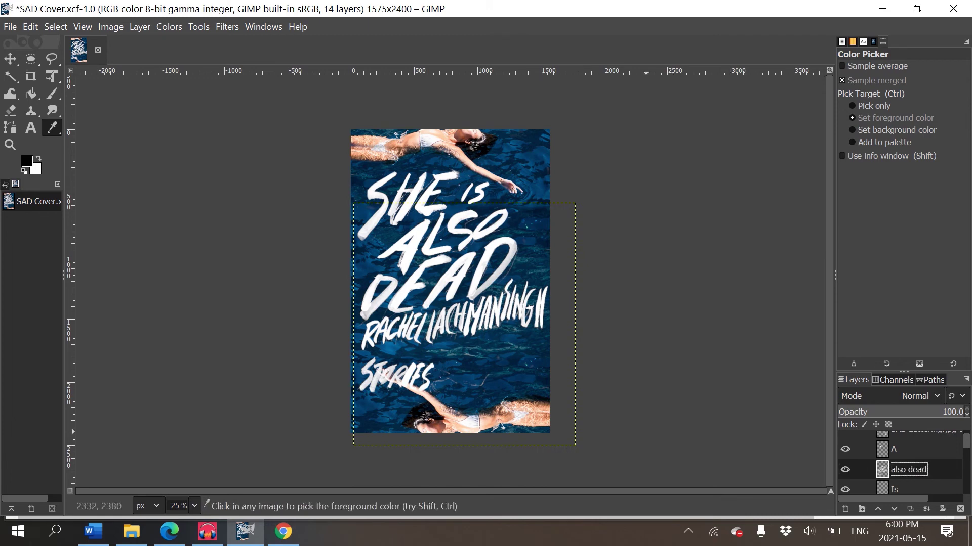
# - Begin a freehand polygon selection on the canvas
pyautogui.click(51, 59)
pyautogui.scroll(2, 451, 218)
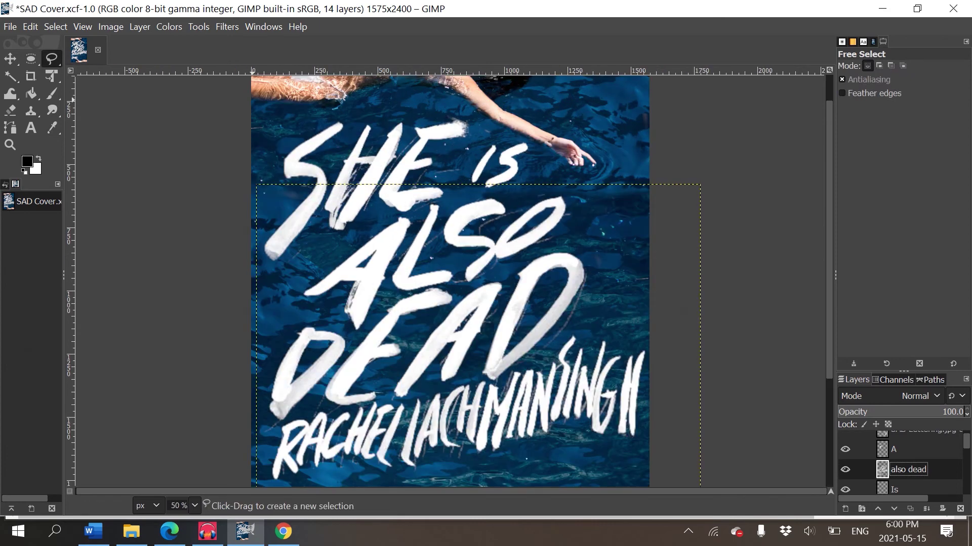
pyautogui.click(600, 276)
# - Discard the trial polygon selection and scroll the view to the author name
pyautogui.click(615, 122)
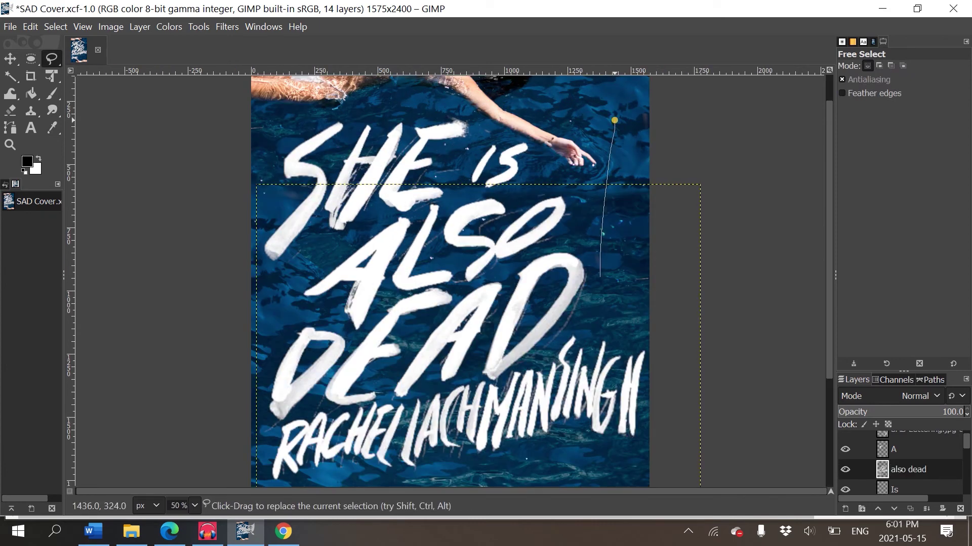
pyautogui.doubleClick(644, 259)
pyautogui.press('Escape')
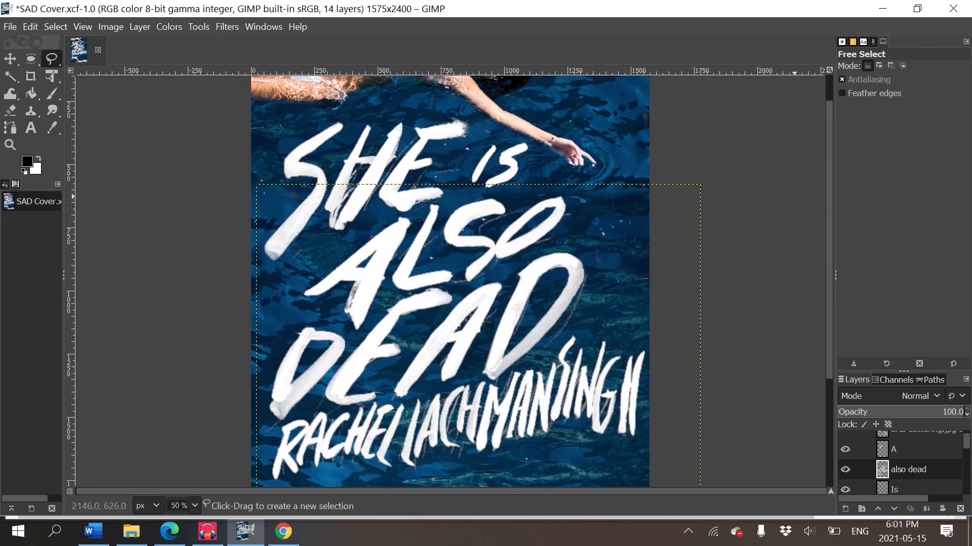
pyautogui.scroll(1, 795, 204)
pyautogui.scroll(2, 794, 204)
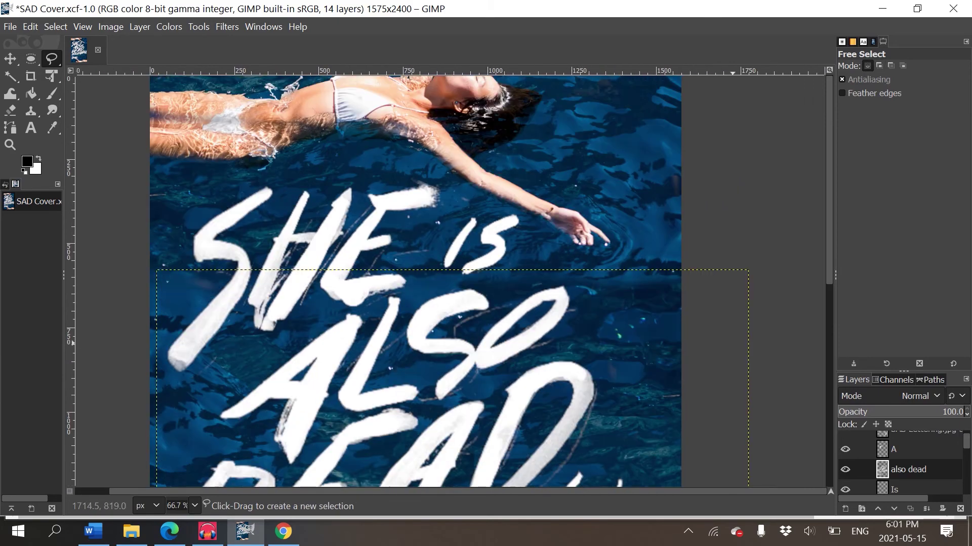
pyautogui.scroll(-5, 794, 204)
pyautogui.scroll(2, 394, 281)
pyautogui.hscroll(1, 395, 281)
# - Outline the author name lettering with a polygon selection, keeping clear of DEAD
pyautogui.click(140, 358)
pyautogui.click(133, 439)
pyautogui.click(493, 411)
pyautogui.click(652, 377)
pyautogui.click(661, 224)
pyautogui.click(496, 263)
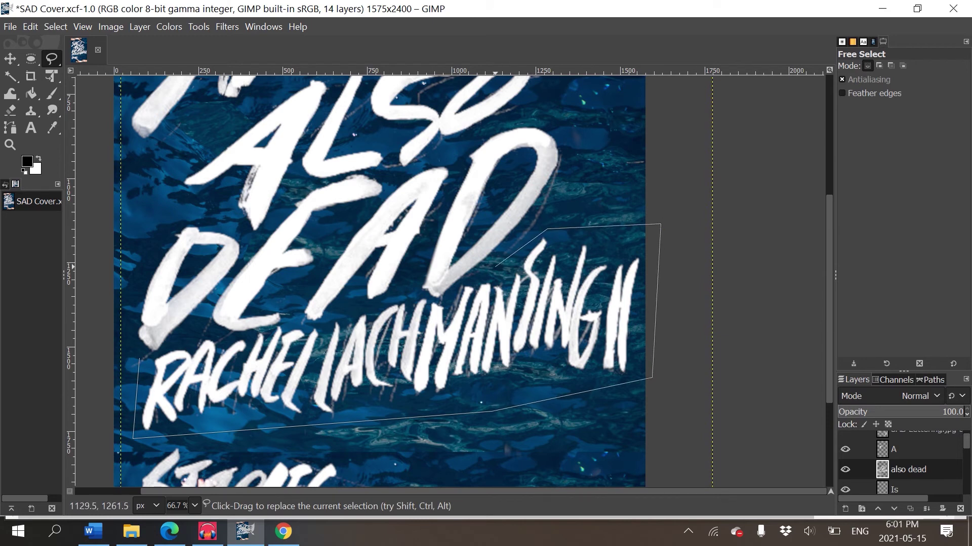
pyautogui.click(465, 280)
pyautogui.click(416, 295)
pyautogui.click(324, 324)
pyautogui.click(282, 324)
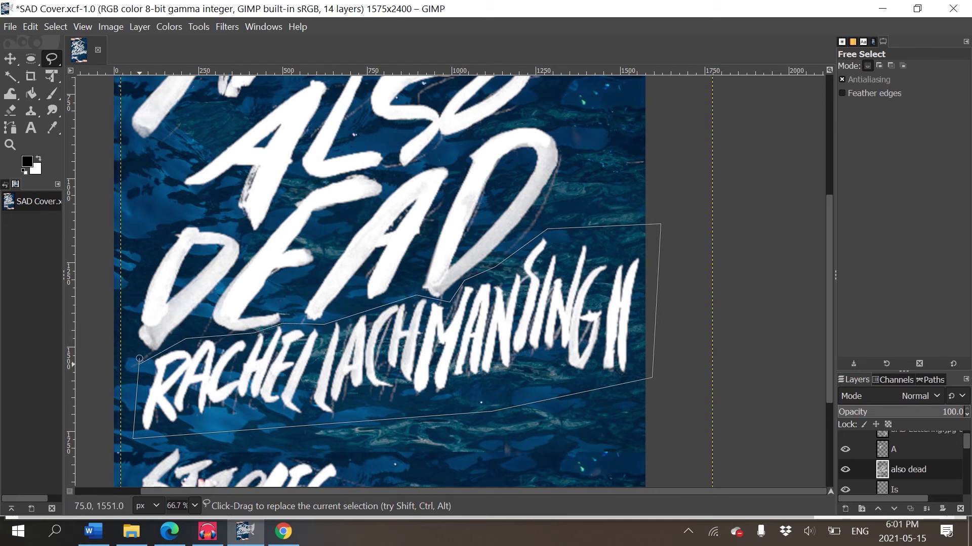
pyautogui.click(140, 358)
pyautogui.press('Return')
# - Move the author lettering onto a new layer and name it after the author
pyautogui.hotkey('ctrl', 'c')
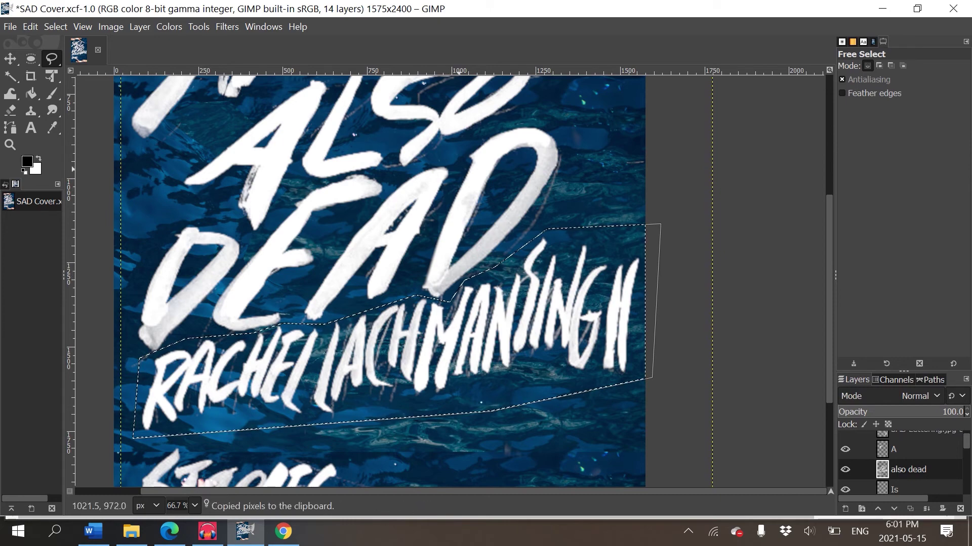
pyautogui.press('Delete')
pyautogui.hotkey('ctrl', 'v')
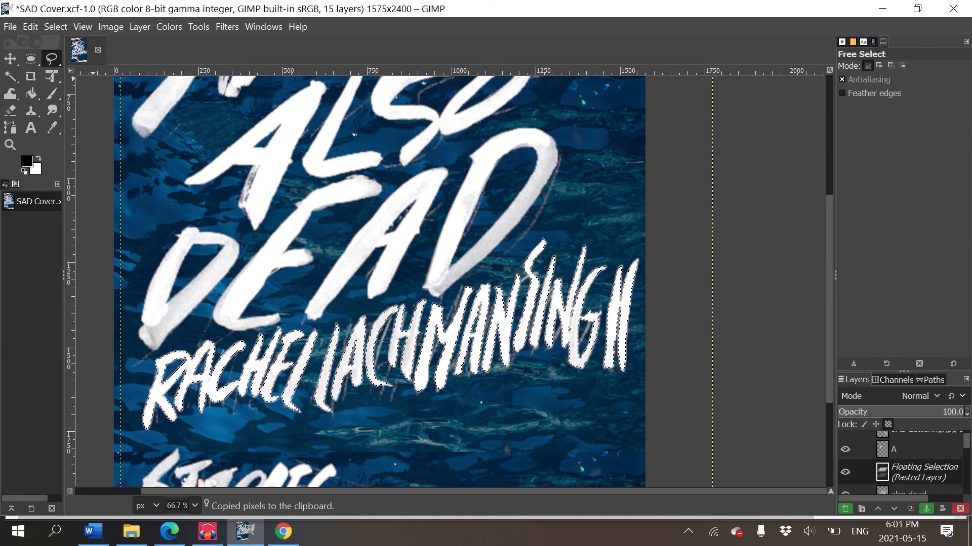
pyautogui.rightClick(918, 472)
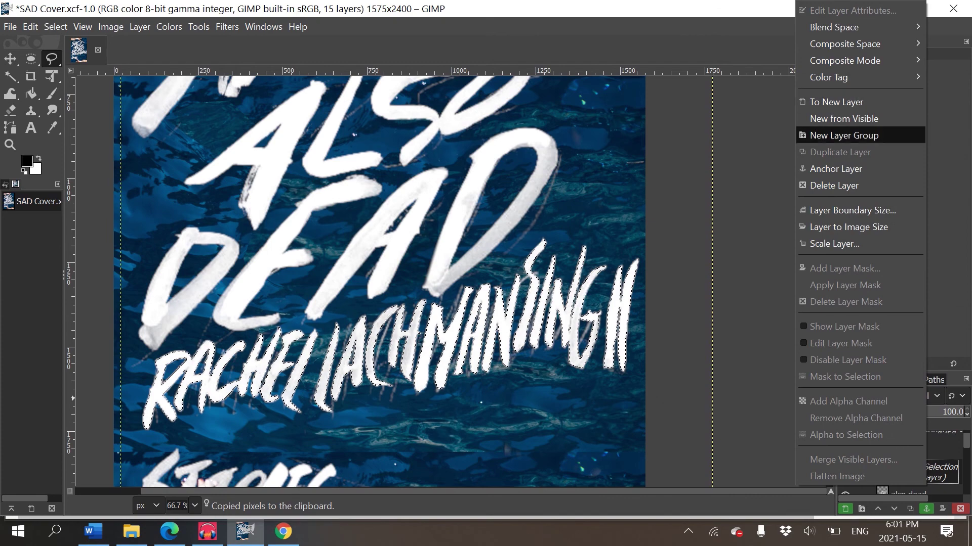
pyautogui.click(836, 102)
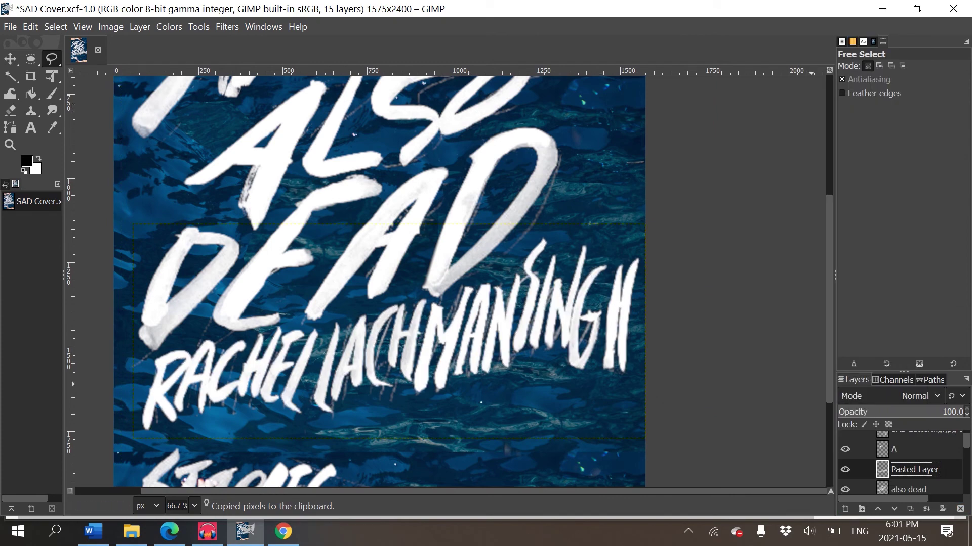
pyautogui.doubleClick(913, 470)
pyautogui.press('Return')
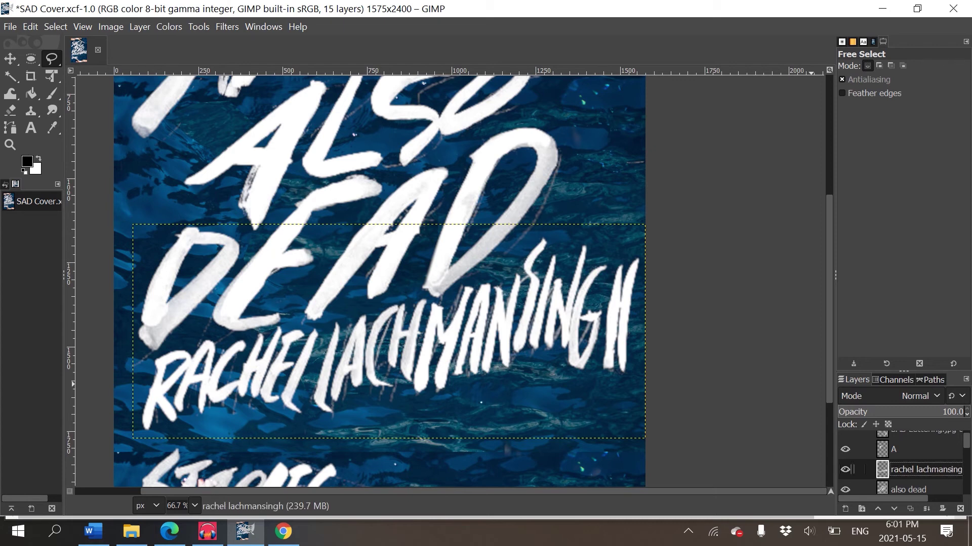
# - Drag the author-name layer left and down beneath DEAD, nudging it down one more step
pyautogui.click(10, 58)
pyautogui.moveTo(448, 345); pyautogui.dragTo(441, 361)
pyautogui.moveTo(382, 347); pyautogui.dragTo(377, 349)
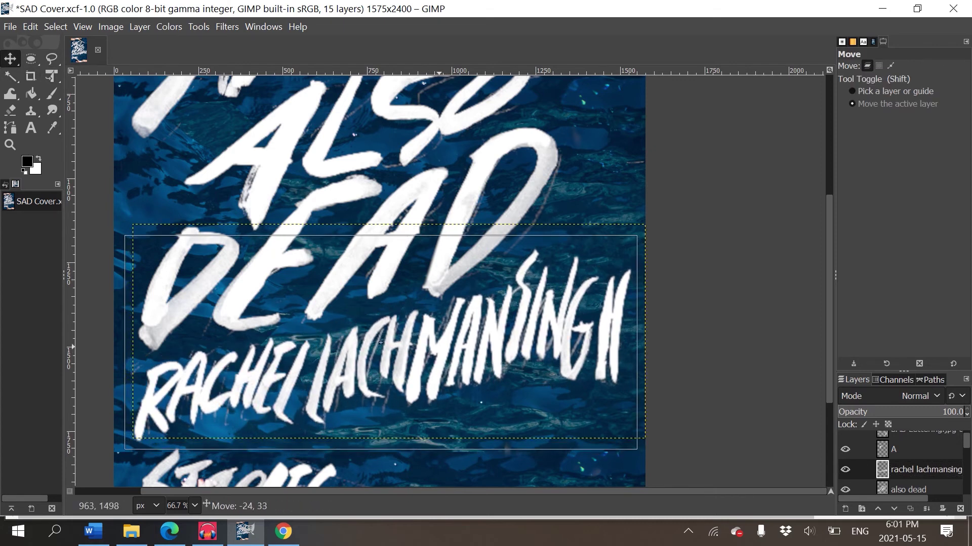
pyautogui.scroll(-4, 377, 350)
pyautogui.press('Down')
pyautogui.press('Down')
pyautogui.press('Down')
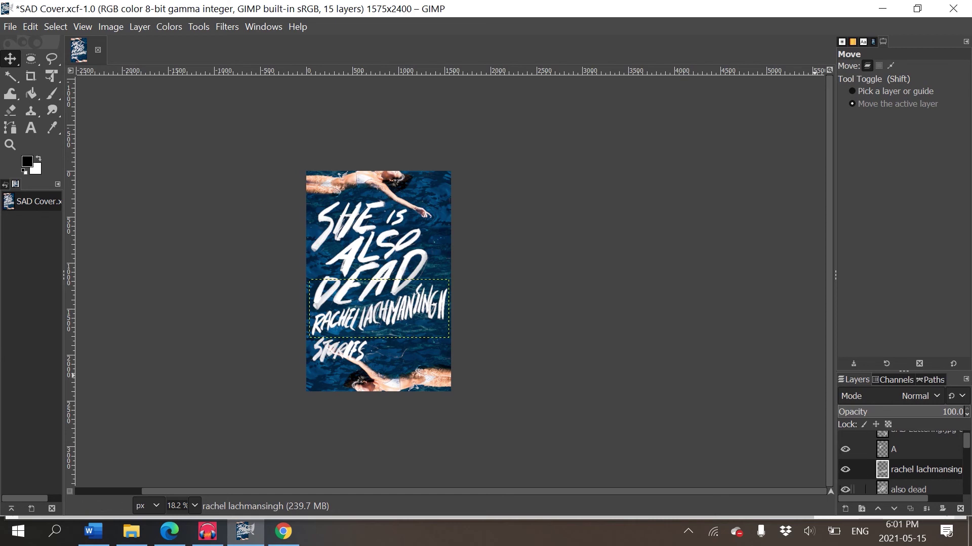
pyautogui.scroll(-2, 901, 463)
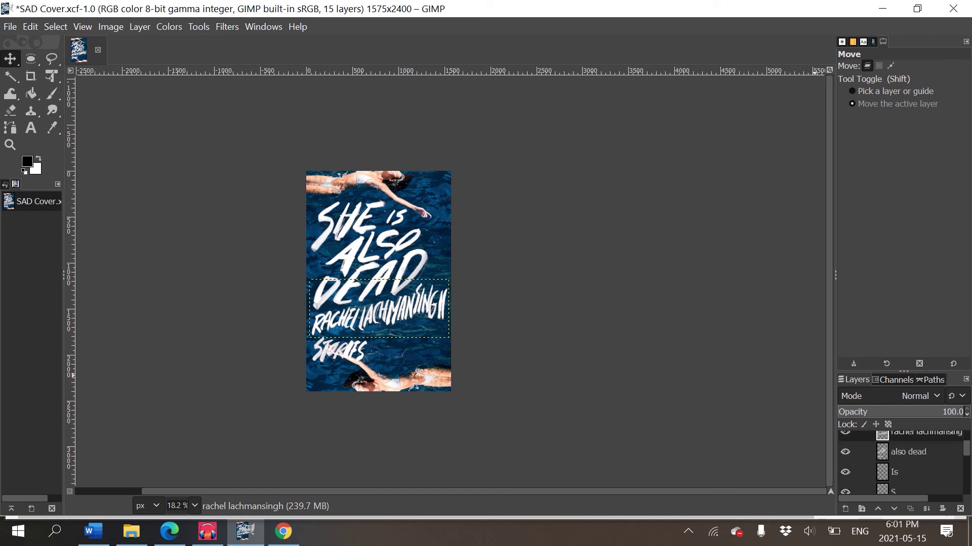
pyautogui.scroll(-3, 901, 463)
pyautogui.scroll(-2, 901, 463)
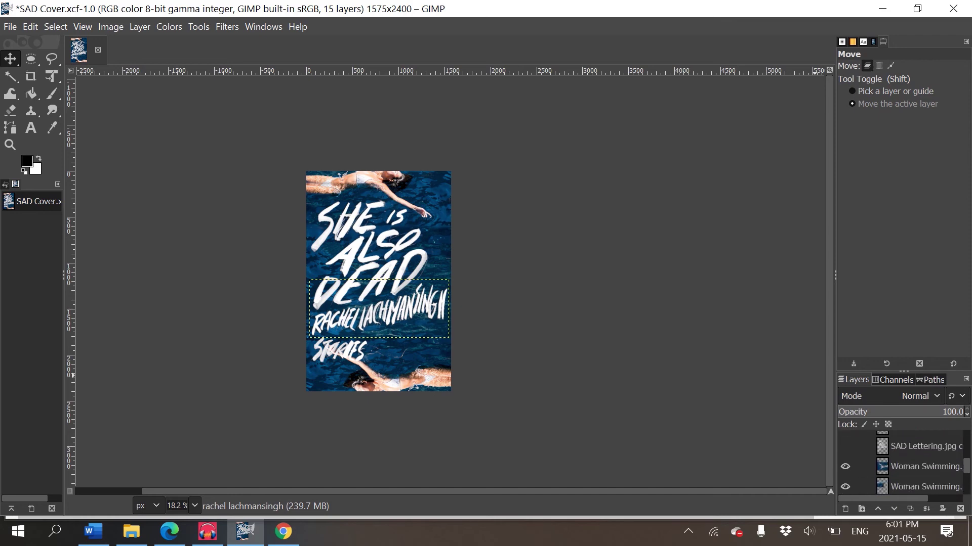
pyautogui.press('pagedown')
pyautogui.scroll(2, 370, 288)
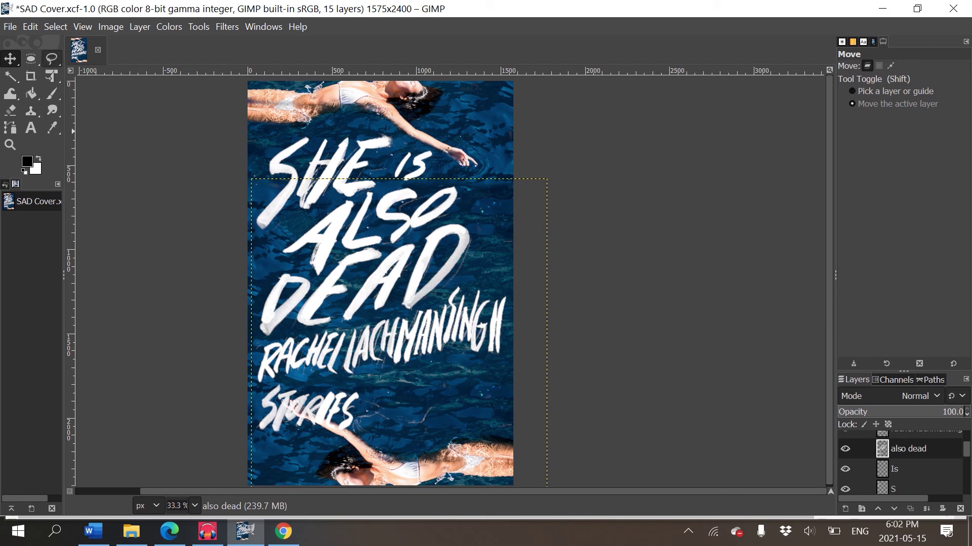
# - Outline the STORIES lettering with a free selection, then copy and paste it
pyautogui.click(51, 58)
pyautogui.click(251, 408)
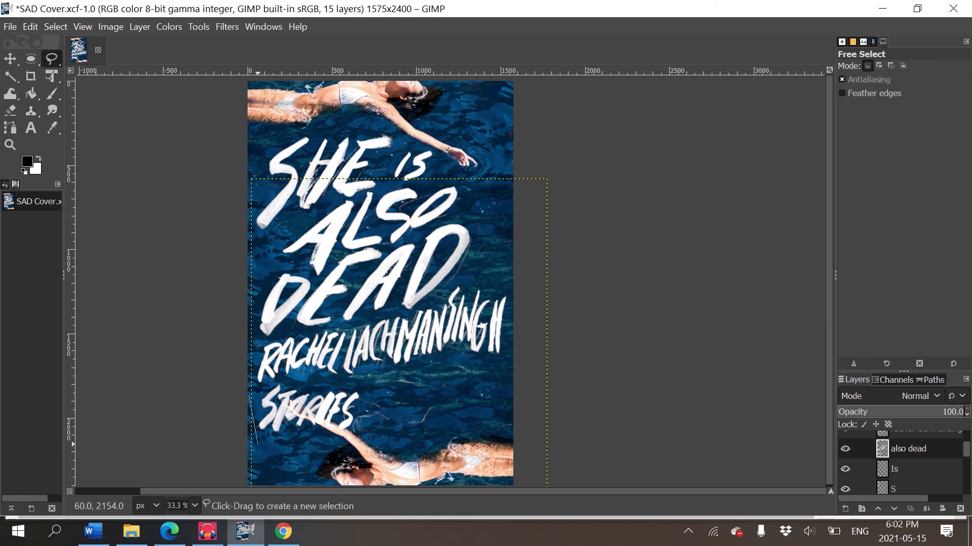
pyautogui.click(257, 444)
pyautogui.click(367, 443)
pyautogui.click(363, 382)
pyautogui.click(274, 382)
pyautogui.click(248, 396)
pyautogui.press('Return')
pyautogui.hotkey('ctrl', 'c')
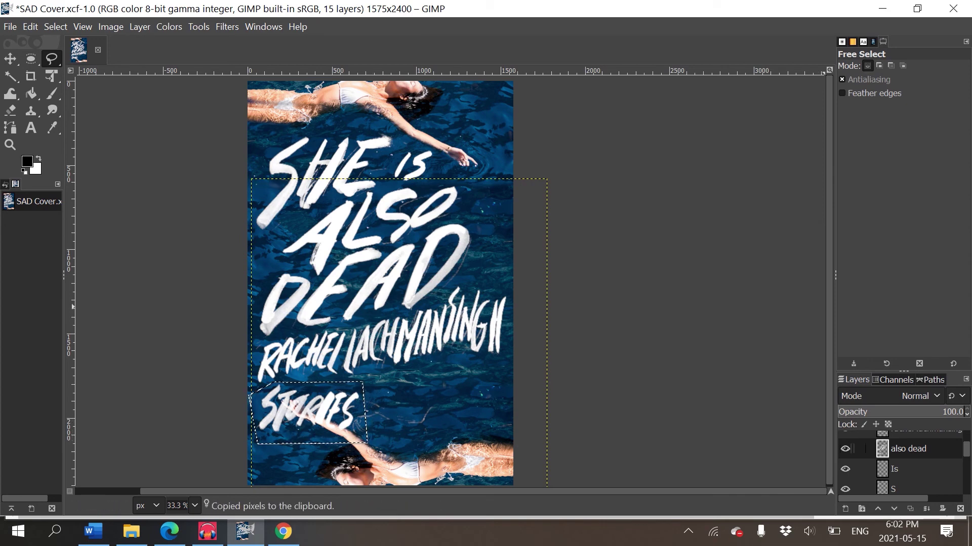
pyautogui.hotkey('ctrl', 'v')
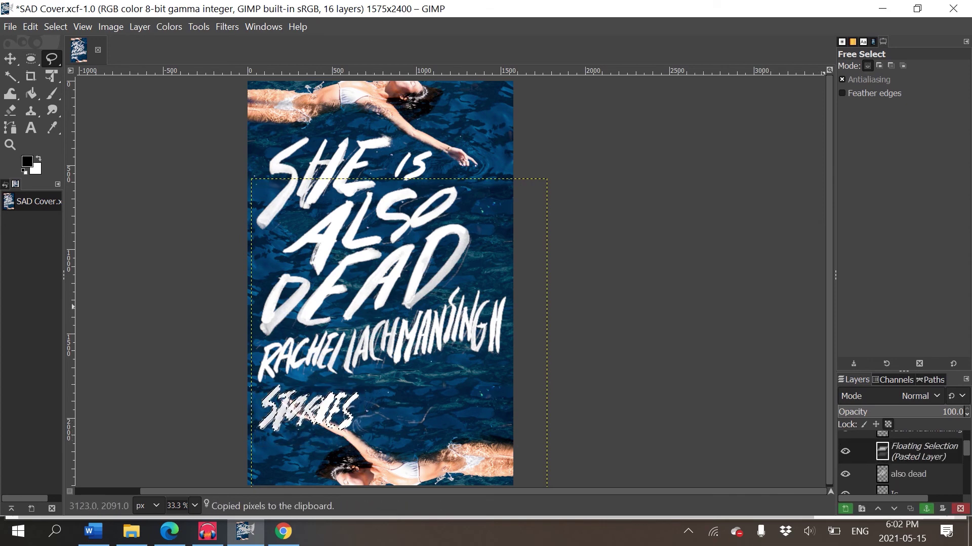
# - Turn the pasted lettering into a layer named 'Stories' and move it right under the author name
pyautogui.rightClick(924, 451)
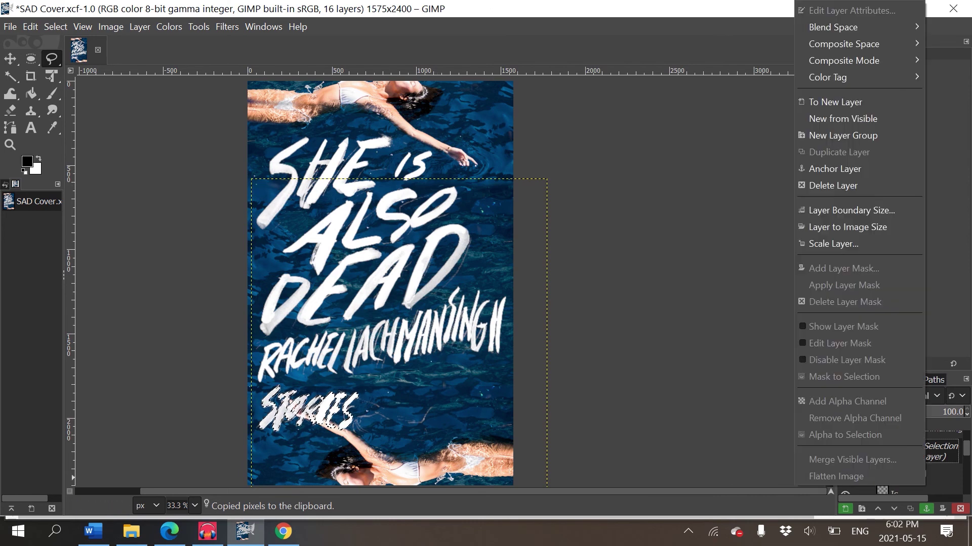
pyautogui.click(835, 101)
pyautogui.doubleClick(911, 449)
pyautogui.write('Stories')
pyautogui.press('Return')
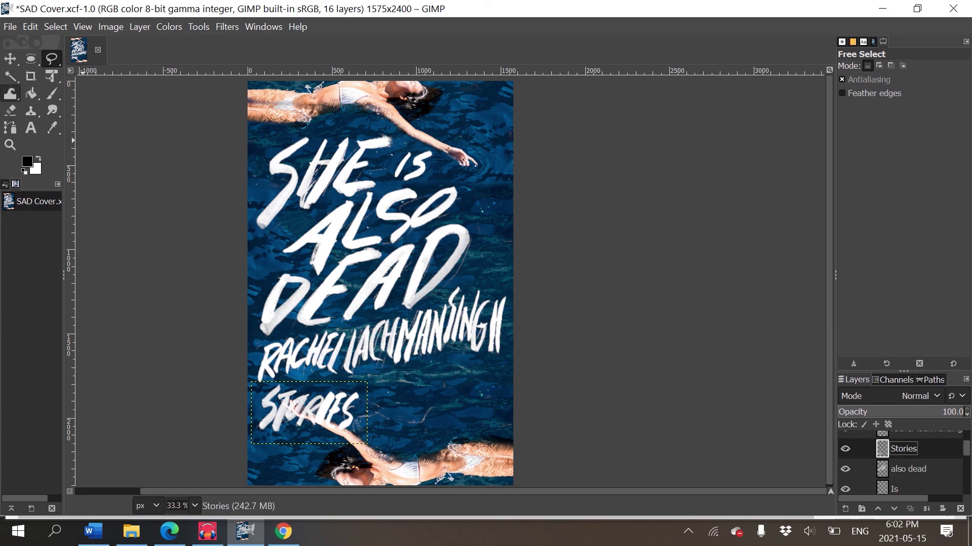
pyautogui.click(11, 59)
pyautogui.moveTo(298, 412); pyautogui.dragTo(432, 406)
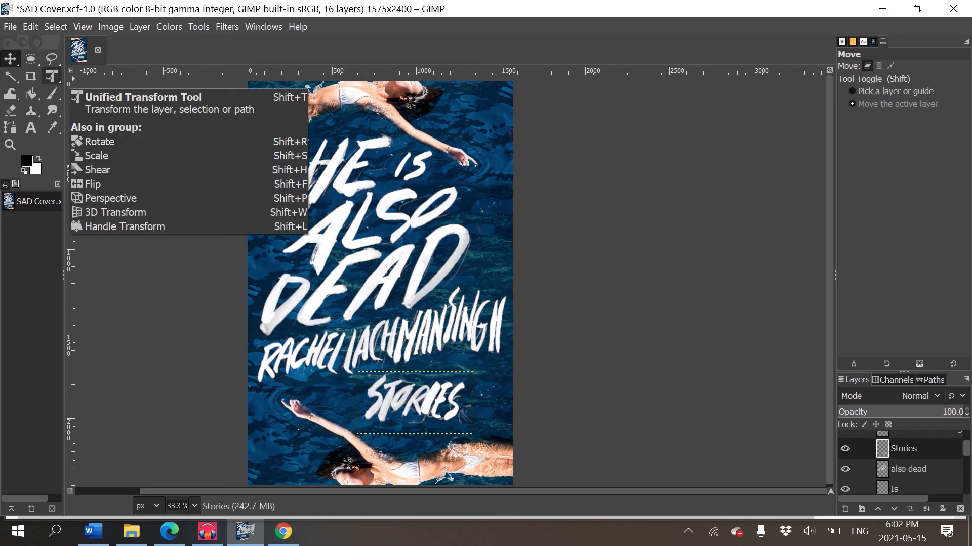
# - Stretch, slant and rotate the Stories text counterclockwise with Unified Transform
pyautogui.click(51, 76)
pyautogui.click(480, 436)
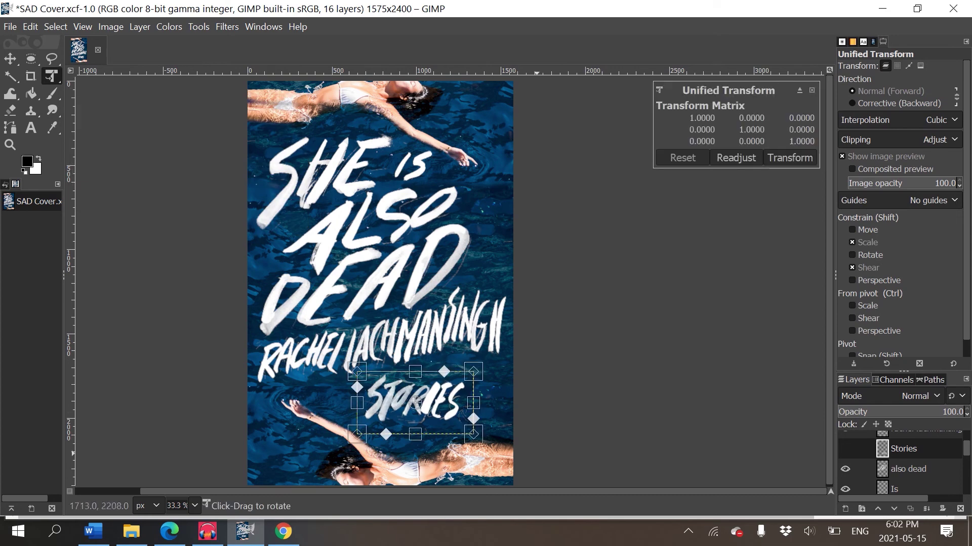
pyautogui.moveTo(474, 434); pyautogui.dragTo(488, 438)
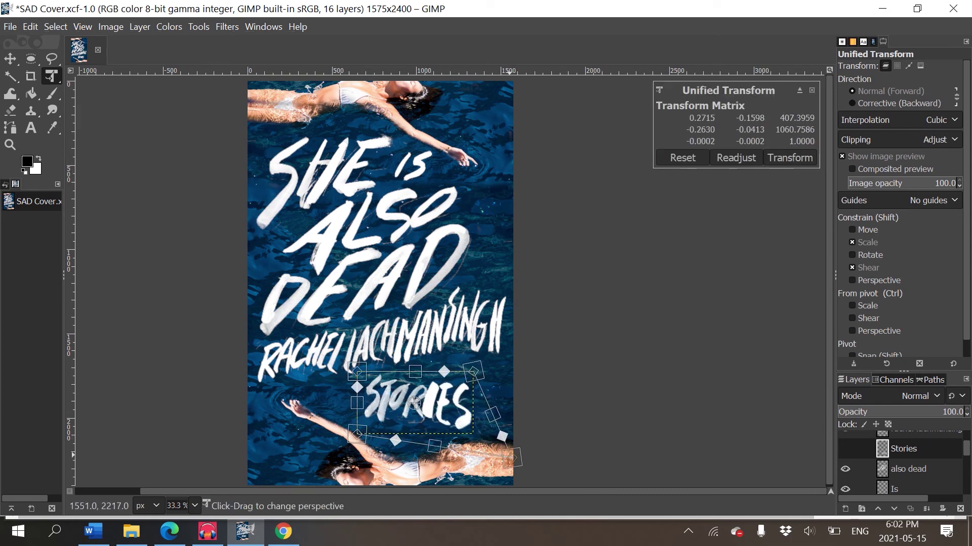
pyautogui.press('m')
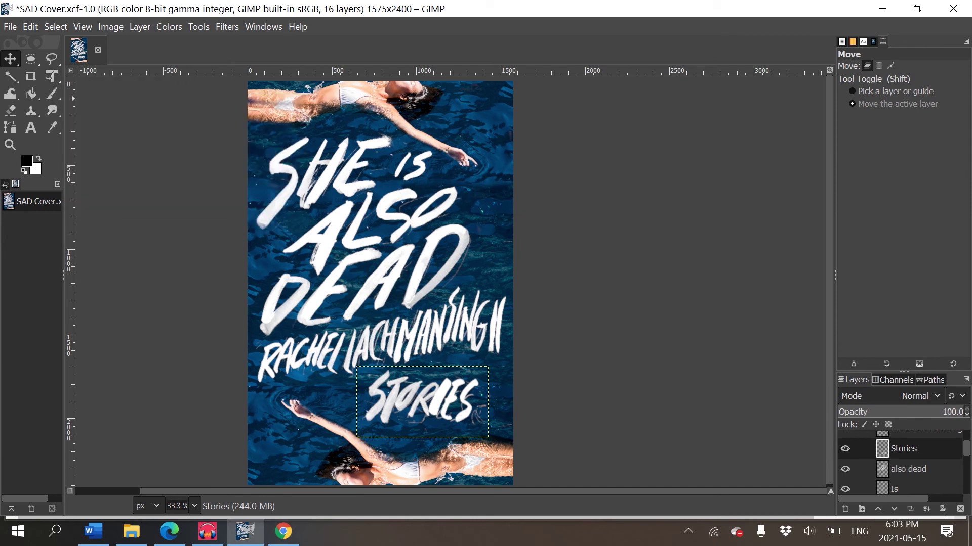
pyautogui.click(52, 76)
pyautogui.click(459, 381)
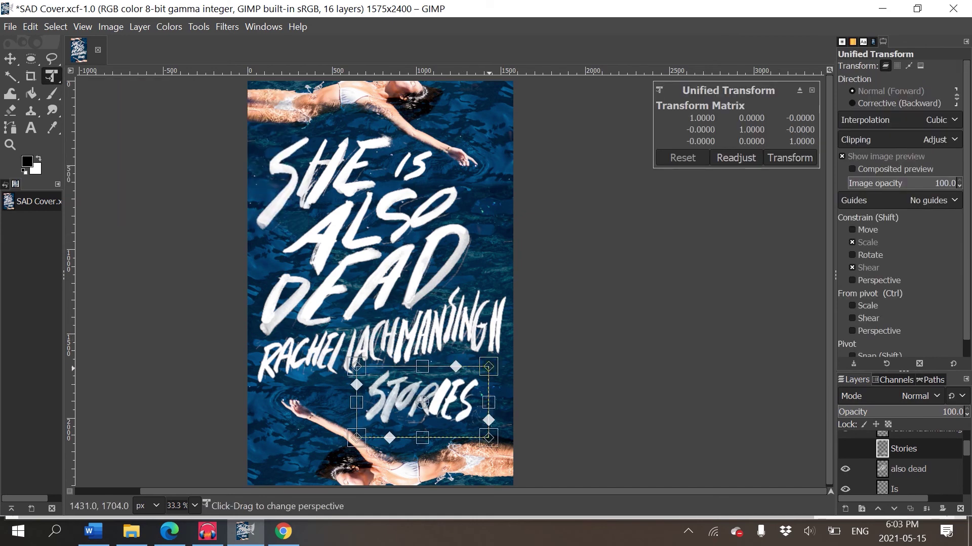
pyautogui.moveTo(488, 366); pyautogui.dragTo(489, 350)
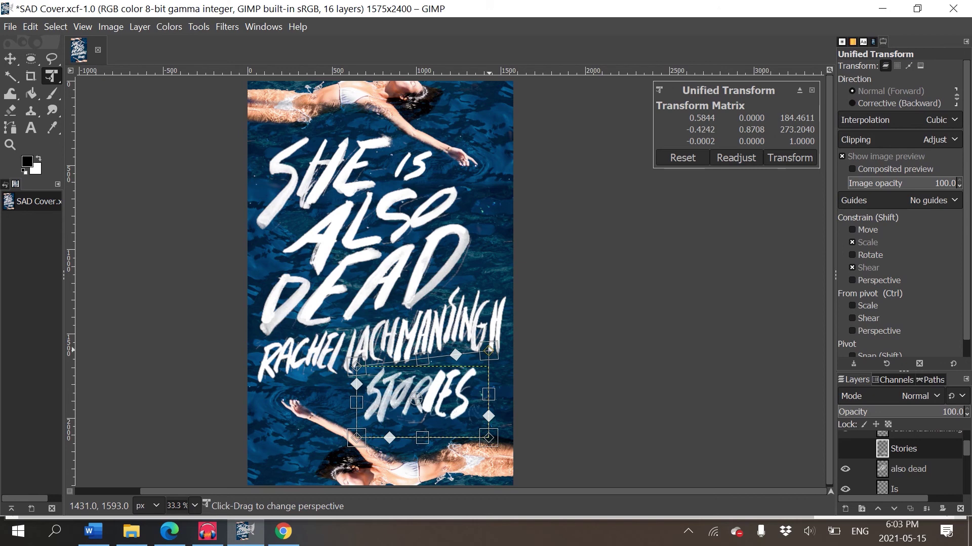
pyautogui.moveTo(504, 436); pyautogui.dragTo(522, 429)
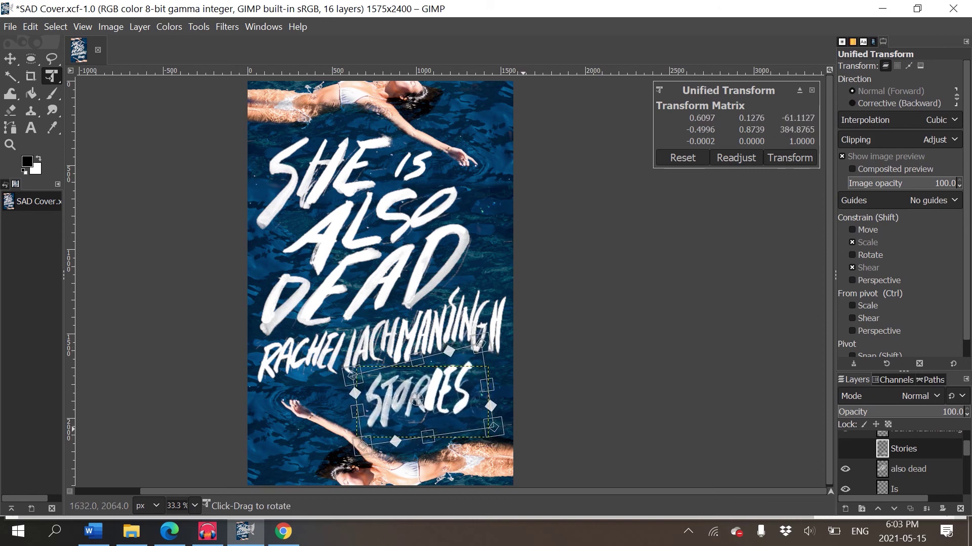
pyautogui.press('Return')
# - Nudge the Stories text slightly down and right beneath the author name
pyautogui.press('m')
pyautogui.moveTo(459, 390); pyautogui.dragTo(433, 403)
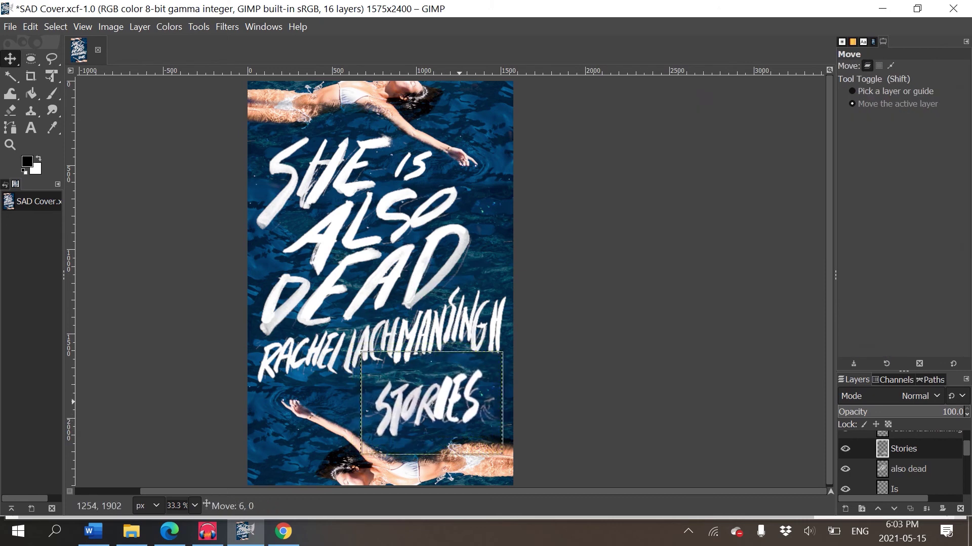
pyautogui.press('pageup')
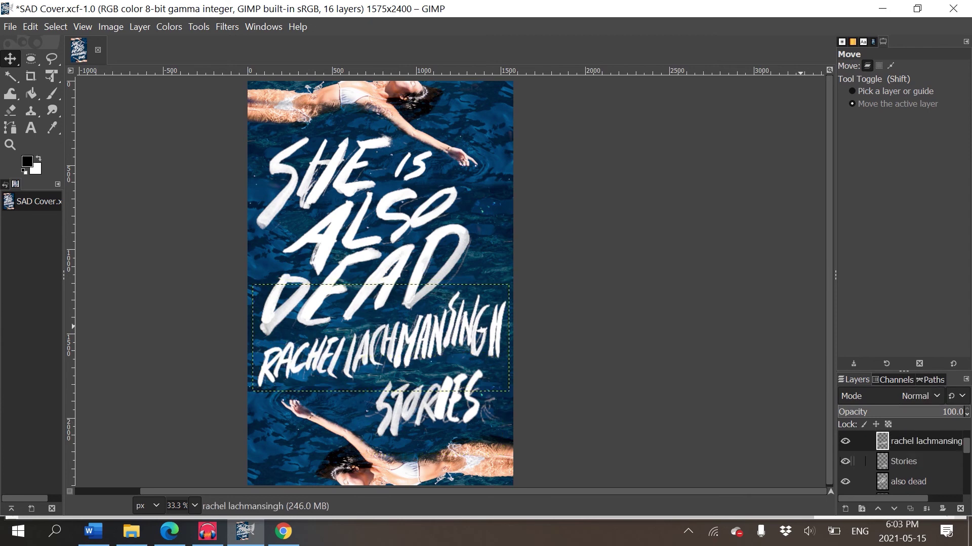
pyautogui.press('End')
# - Lock the alpha channel on the author name layer
pyautogui.press('-')
pyautogui.press('-')
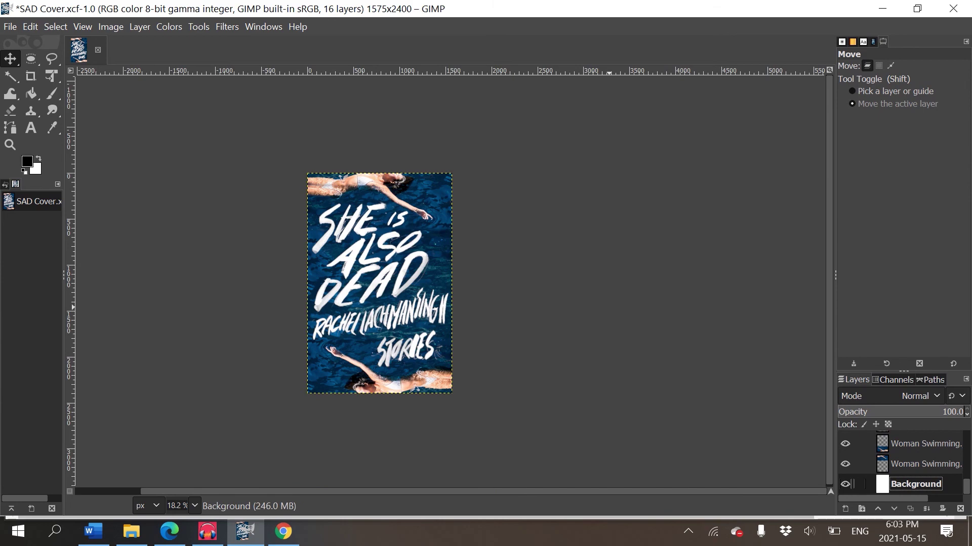
pyautogui.press('+')
pyautogui.press('+')
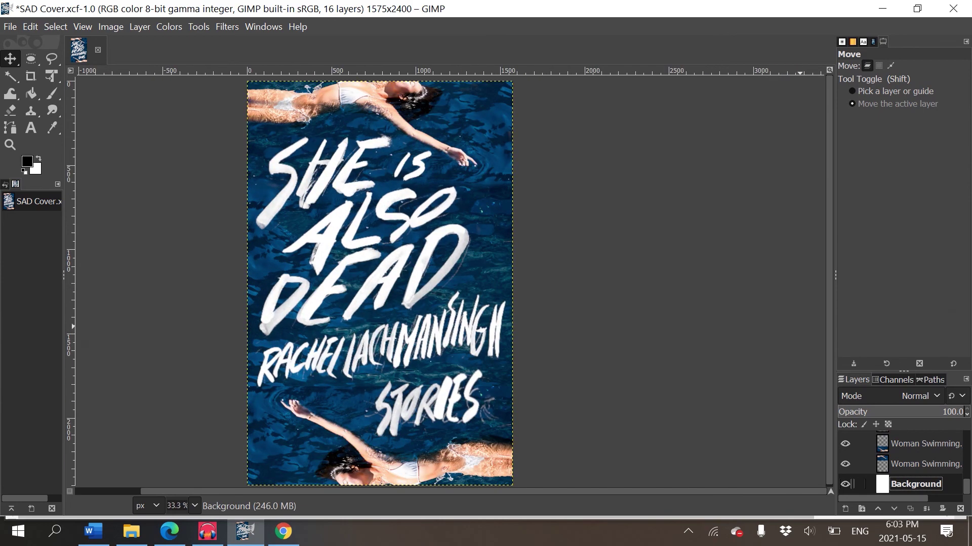
pyautogui.press('pageup')
pyautogui.press('pageup')
pyautogui.press('pageup')
pyautogui.press('pageup')
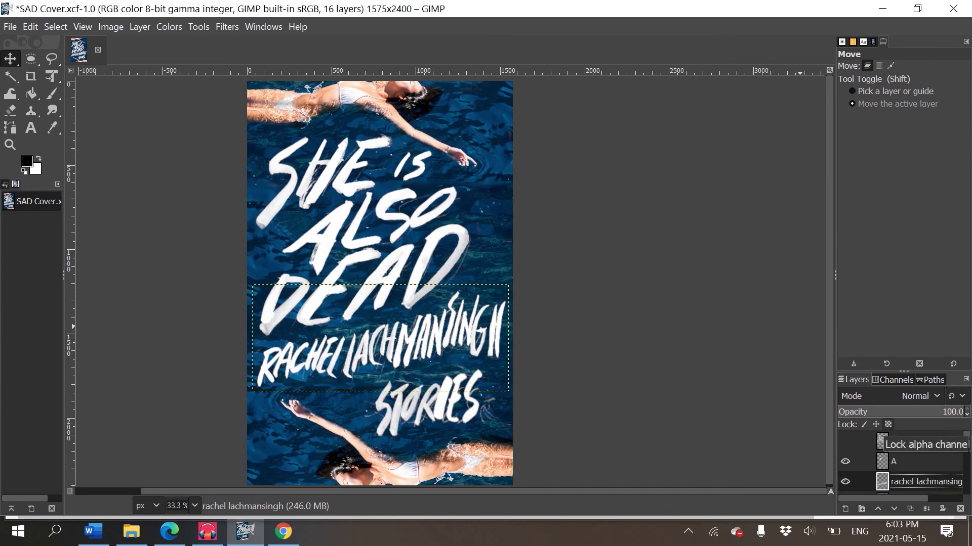
pyautogui.click(887, 424)
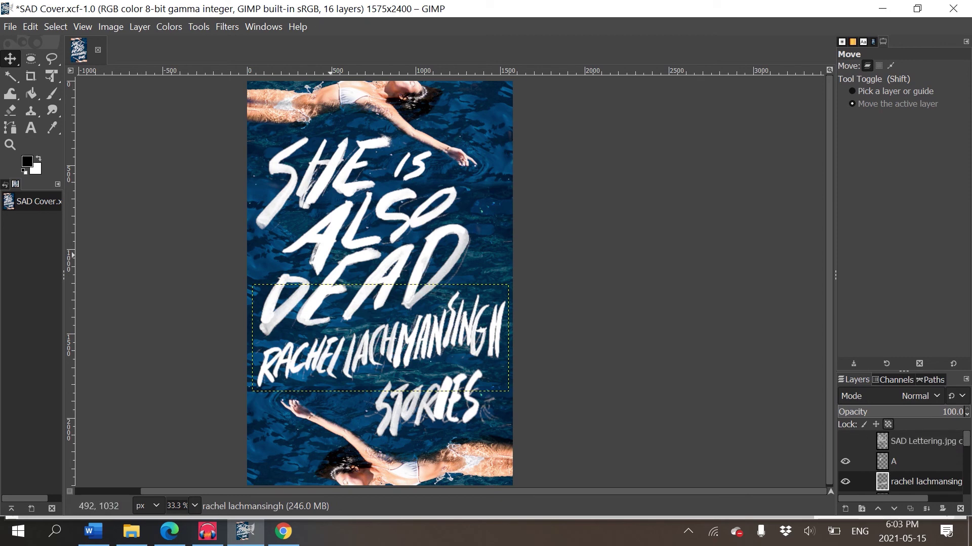
# - Switch to the Paintbrush and enlarge the brush size
pyautogui.press('b')
pyautogui.press('p')
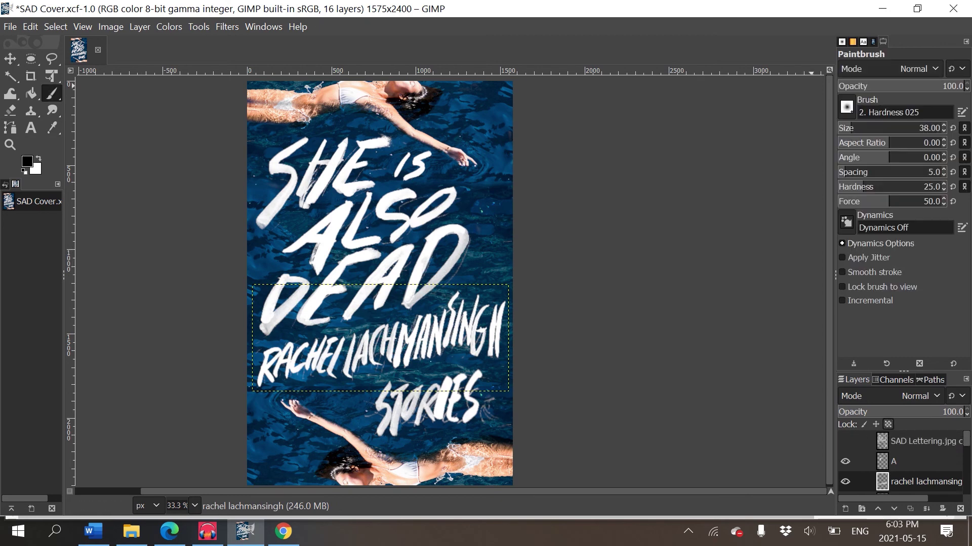
pyautogui.press(']')
pyautogui.press(']')
pyautogui.press(']')
pyautogui.press(']')
pyautogui.press(']')
pyautogui.press(']')
pyautogui.press(']')
pyautogui.press(']')
pyautogui.press(']')
pyautogui.press(']')
pyautogui.press(']')
pyautogui.press(']')
pyautogui.press(']')
pyautogui.press(']')
pyautogui.press('}')
pyautogui.press('}')
pyautogui.press('}')
pyautogui.press('}')
pyautogui.press('}')
pyautogui.press('}')
pyautogui.press('}')
pyautogui.press('}')
pyautogui.press('}')
pyautogui.press('}')
pyautogui.press('}')
pyautogui.press('}')
pyautogui.press('}')
pyautogui.press('}')
pyautogui.press('}')
pyautogui.press('}')
pyautogui.press('}')
pyautogui.press(']')
pyautogui.press(']')
pyautogui.press(']')
pyautogui.press(']')
pyautogui.press(']')
# - Set the foreground colour to yellow fff75b and paint over the author name lettering
pyautogui.hotkey('alt', 'w')
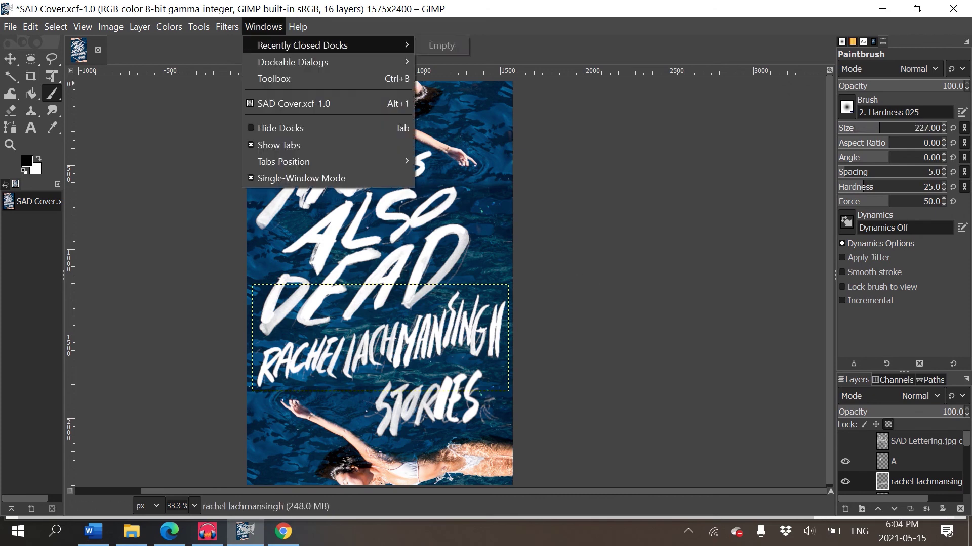
pyautogui.moveTo(292, 62)
pyautogui.press('Down')
pyautogui.press('Return')
pyautogui.moveTo(898, 64); pyautogui.dragTo(908, 64)
pyautogui.moveTo(438, 319)
pyautogui.mouseDown()
pyautogui.moveTo(365, 359)
pyautogui.moveTo(434, 359)
pyautogui.moveTo(332, 348)
pyautogui.moveTo(340, 365)
pyautogui.moveTo(419, 356)
pyautogui.moveTo(329, 372)
pyautogui.moveTo(251, 364)
pyautogui.mouseUp()
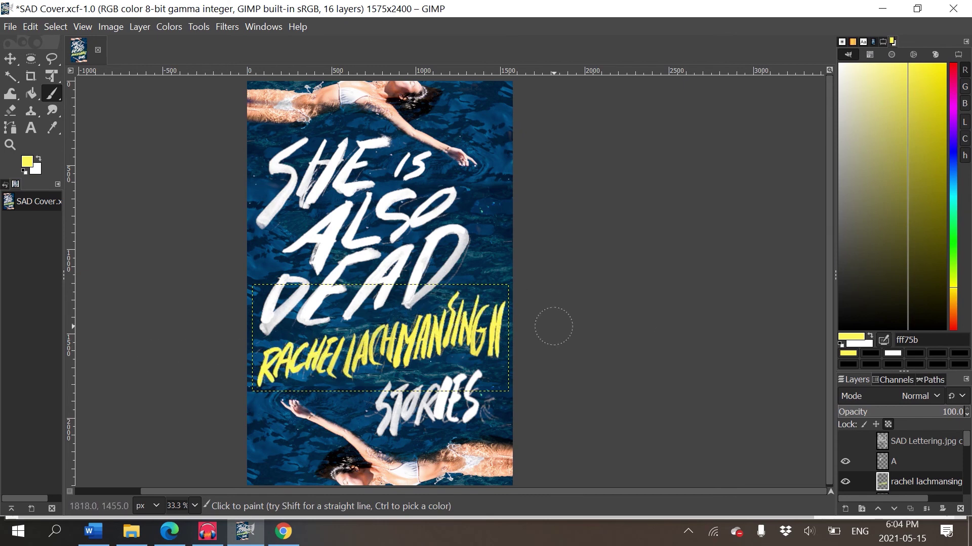
pyautogui.scroll(-1, 553, 326)
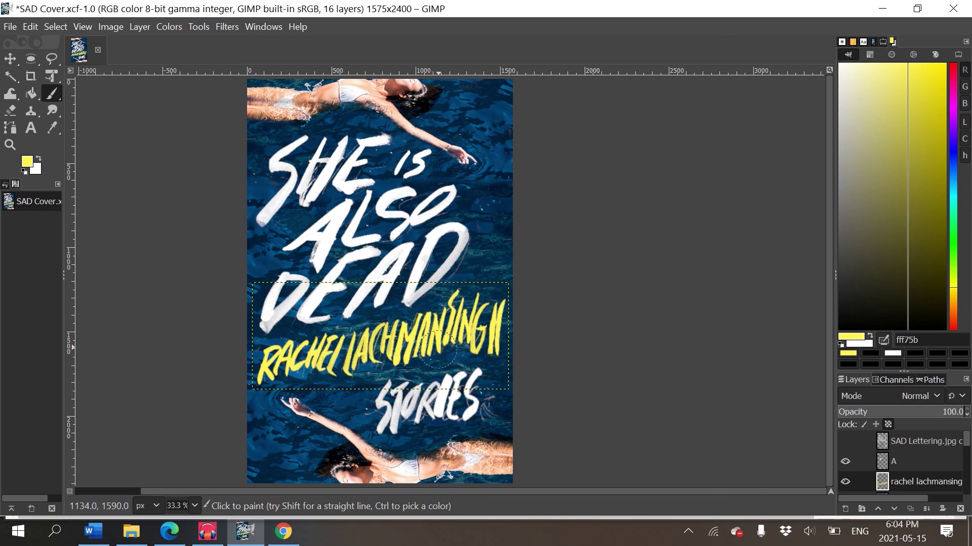
pyautogui.click(10, 58)
# - Zoom to 100% on the author name and set the eraser to size 26
pyautogui.press('2')
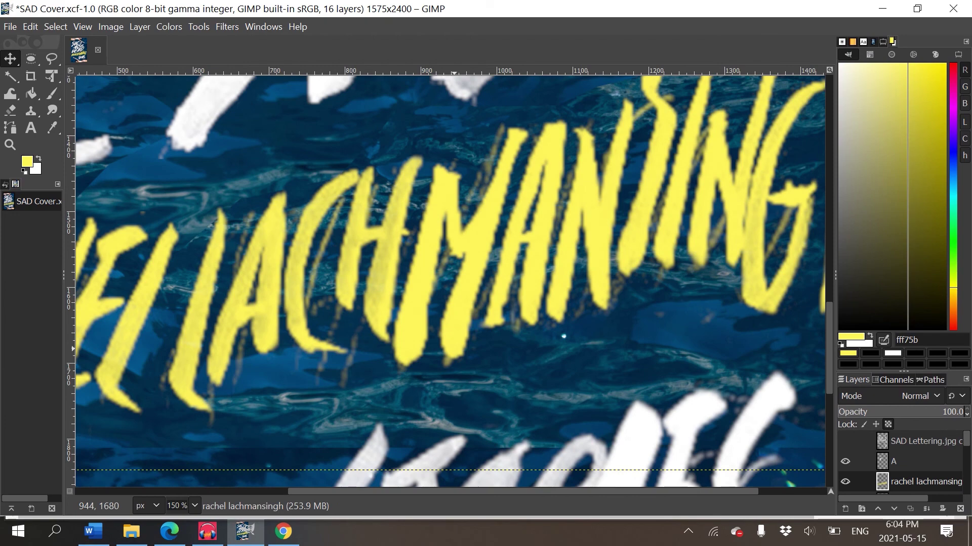
pyautogui.press('1')
pyautogui.press('e')
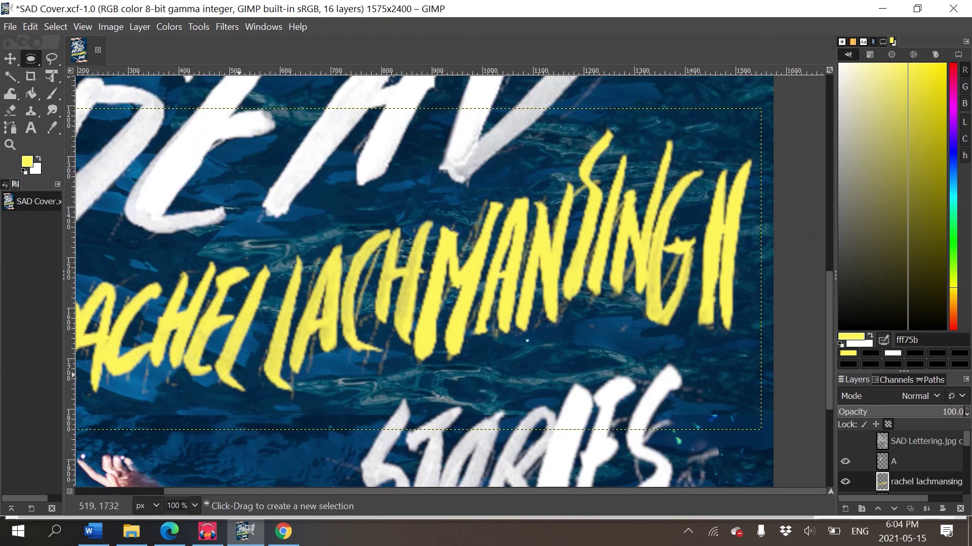
pyautogui.hscroll(-5, 449, 281)
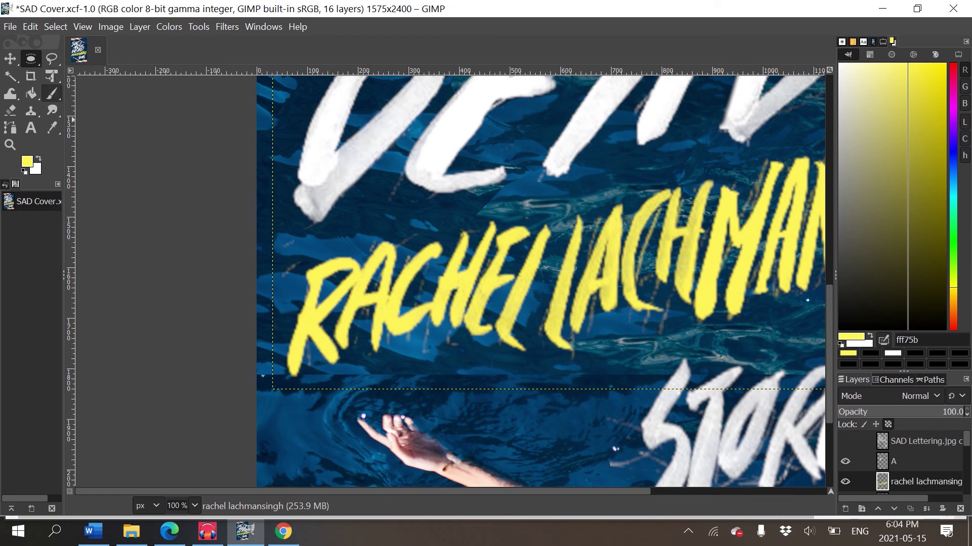
pyautogui.click(10, 109)
pyautogui.hscroll(5, 456, 284)
pyautogui.scroll(2, 455, 284)
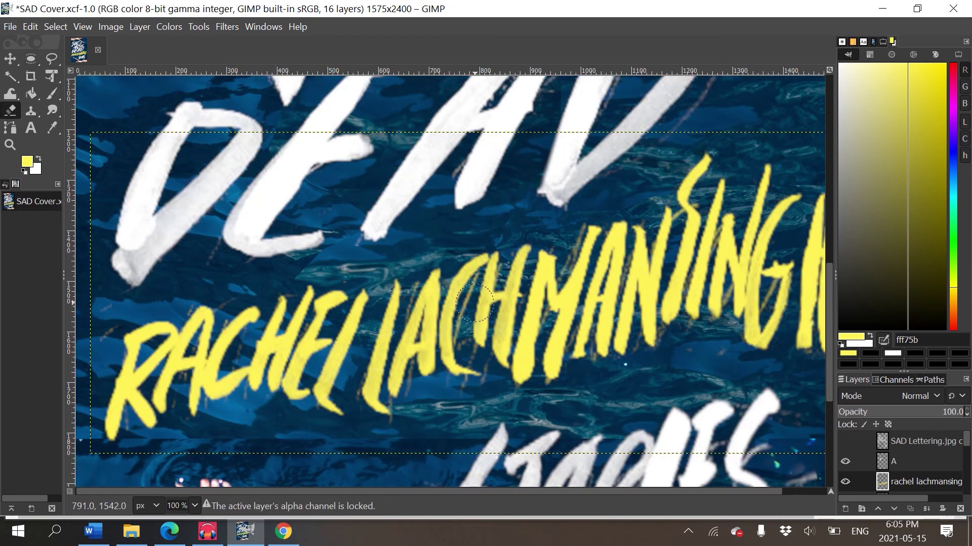
pyautogui.press('[')
pyautogui.press('[')
pyautogui.press('[')
pyautogui.press('[')
pyautogui.press('[')
pyautogui.press('[')
pyautogui.press('[')
pyautogui.press('[')
pyautogui.press('[')
pyautogui.press('[')
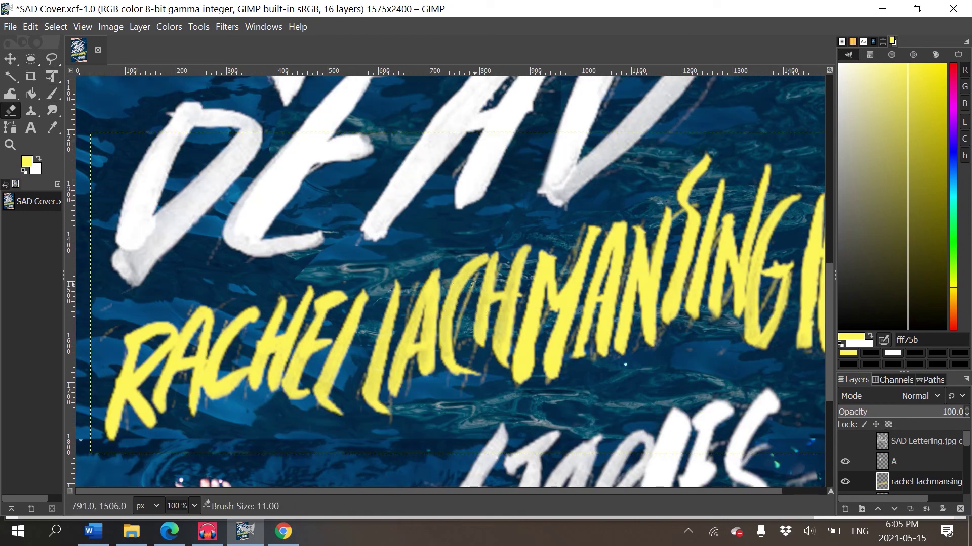
pyautogui.press(']')
pyautogui.press(']')
pyautogui.press(']')
pyautogui.press(']')
pyautogui.press(']')
pyautogui.press(']')
pyautogui.press(']')
pyautogui.press(']')
pyautogui.press(']')
pyautogui.press(']')
pyautogui.press(']')
pyautogui.press(']')
pyautogui.press(']')
pyautogui.press(']')
pyautogui.press(']')
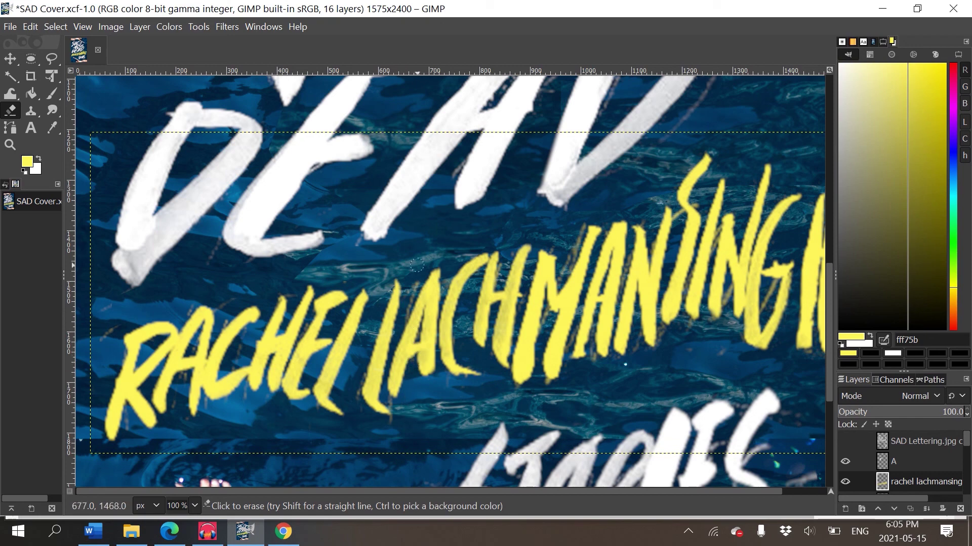
# - Erase faint yellow streaks around the letters G and M, then zoom out to the full cover
pyautogui.hscroll(3, 525, 318)
pyautogui.scroll(1, 524, 318)
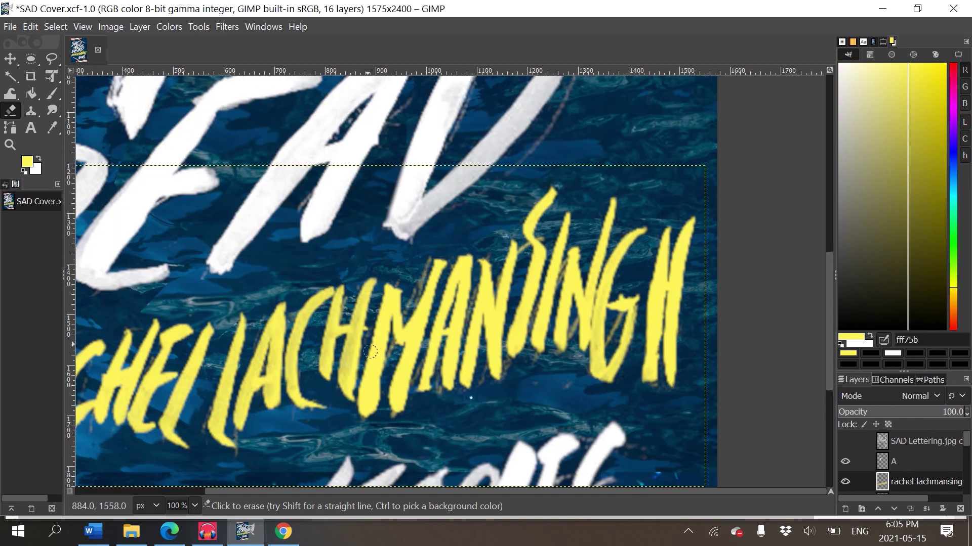
pyautogui.moveTo(619, 323)
pyautogui.mouseDown()
pyautogui.moveTo(611, 347)
pyautogui.moveTo(621, 317)
pyautogui.mouseUp()
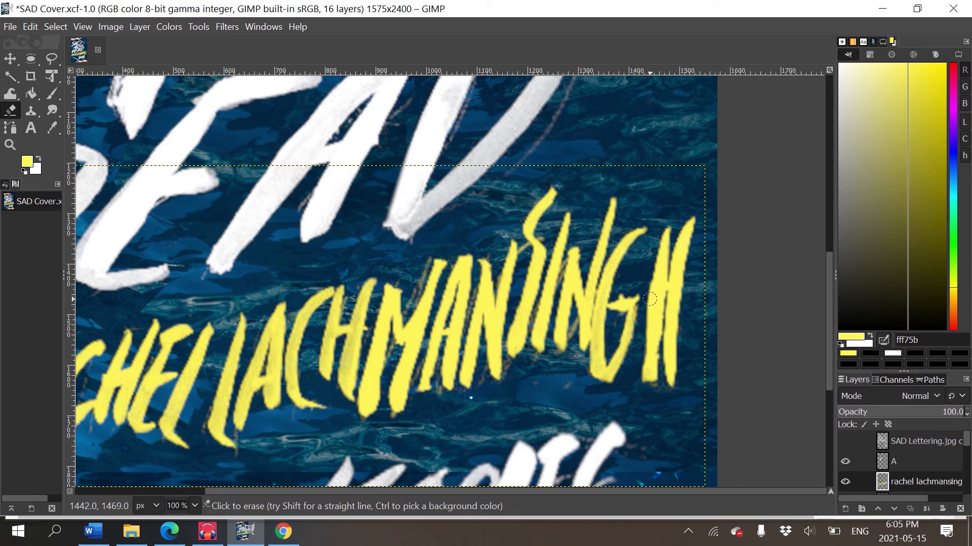
pyautogui.moveTo(428, 249)
pyautogui.mouseDown()
pyautogui.moveTo(406, 309)
pyautogui.moveTo(428, 256)
pyautogui.mouseUp()
pyautogui.hotkey('shift', '3')
pyautogui.press('End')
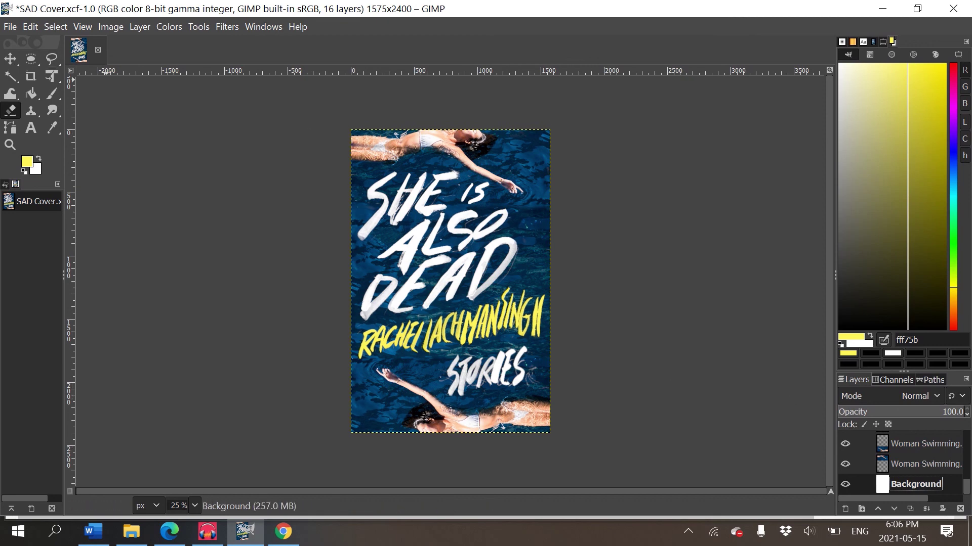
pyautogui.press('m')
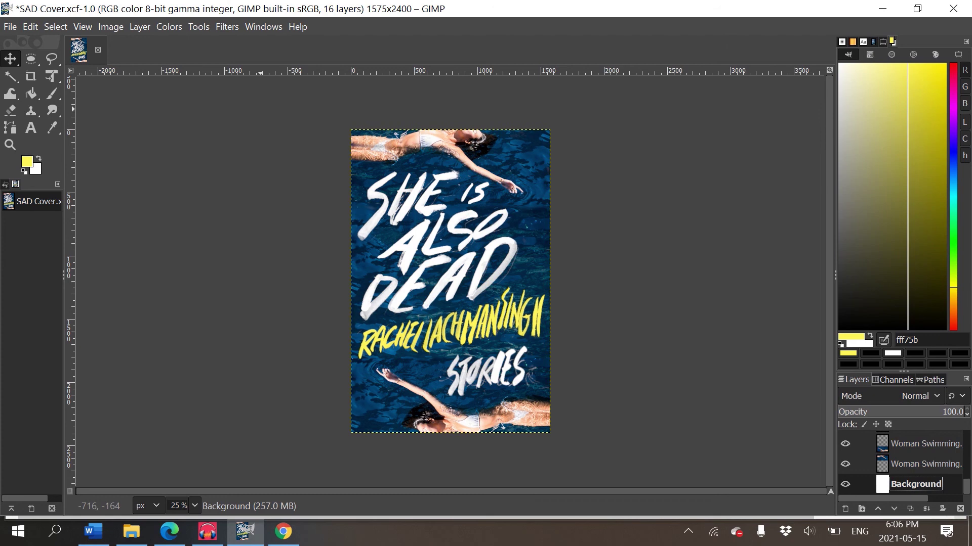